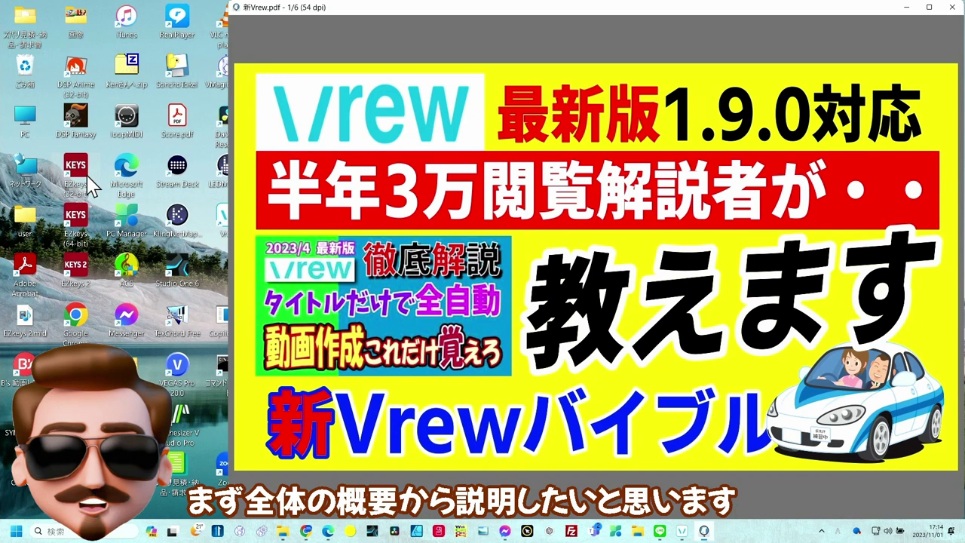
Advance the 新Vrew.pdf preview to page 2, the VOICEVOX voices slide.
key(Right)
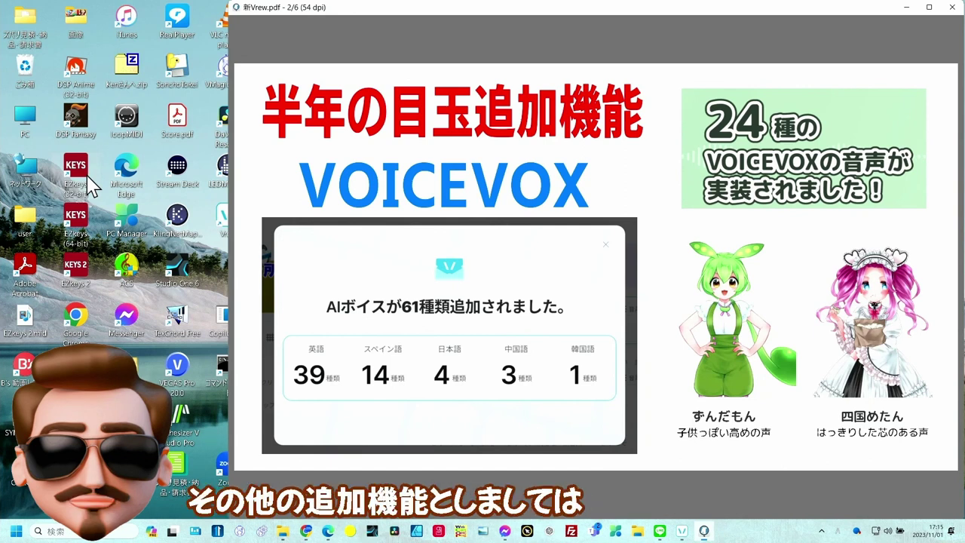
Advance the PDF preview to page 3, the テンプレート機能 template feature slide.
key(Right)
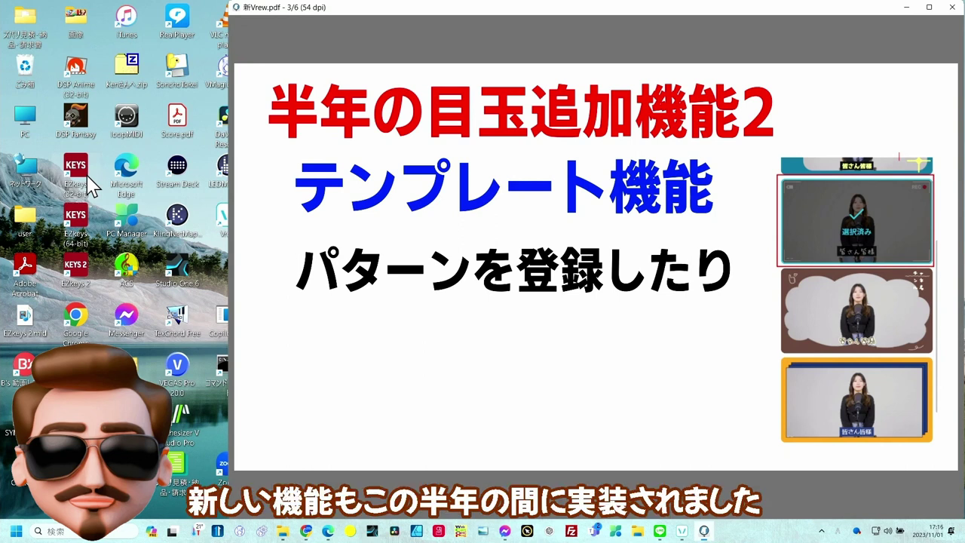
Advance the PDF preview to page 4, the リミックス機能 remix feature slide.
key(Page_Down)
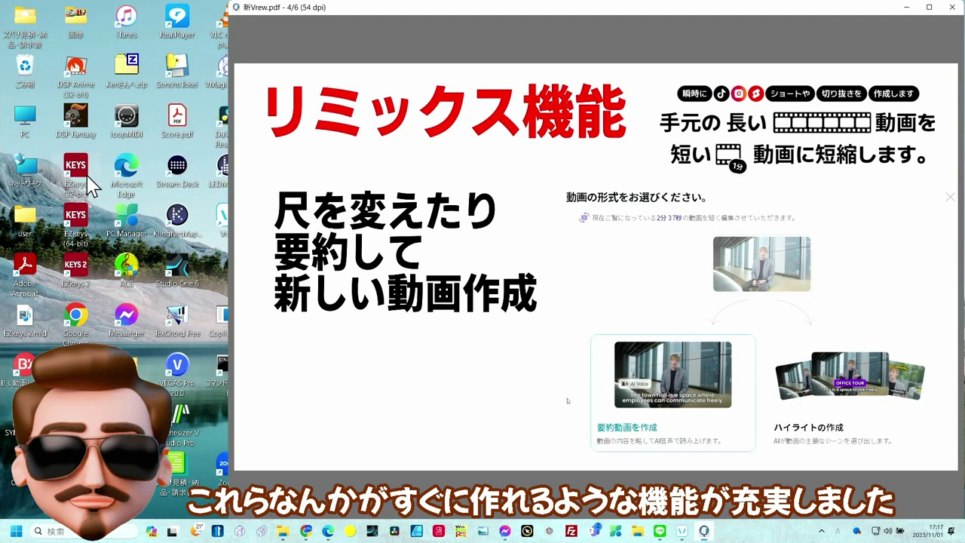
Advance the PDF preview to page 5, the Free/Light/Standard/Business pricing comparison.
key(Right)
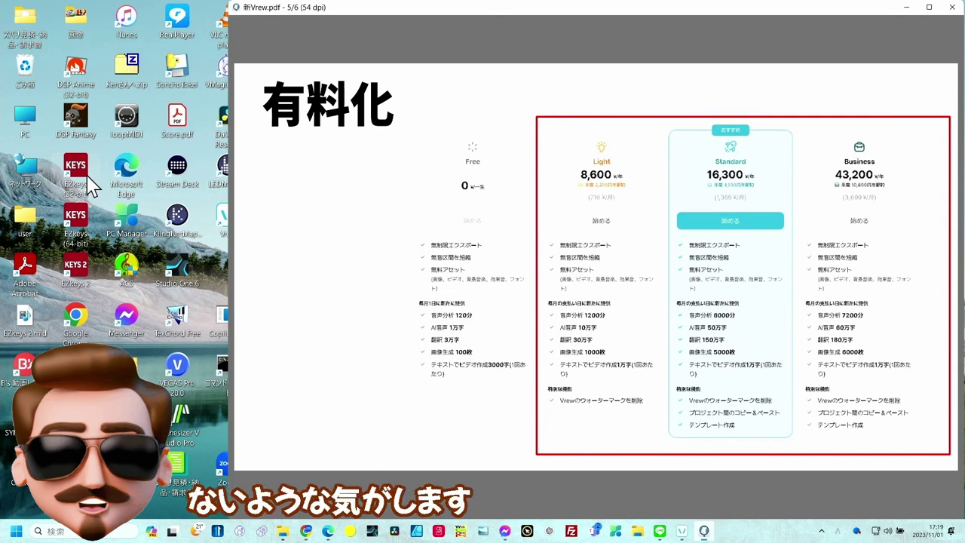
Advance the PDF preview to the last page, 6, with the GoPro mount image.
key(Right)
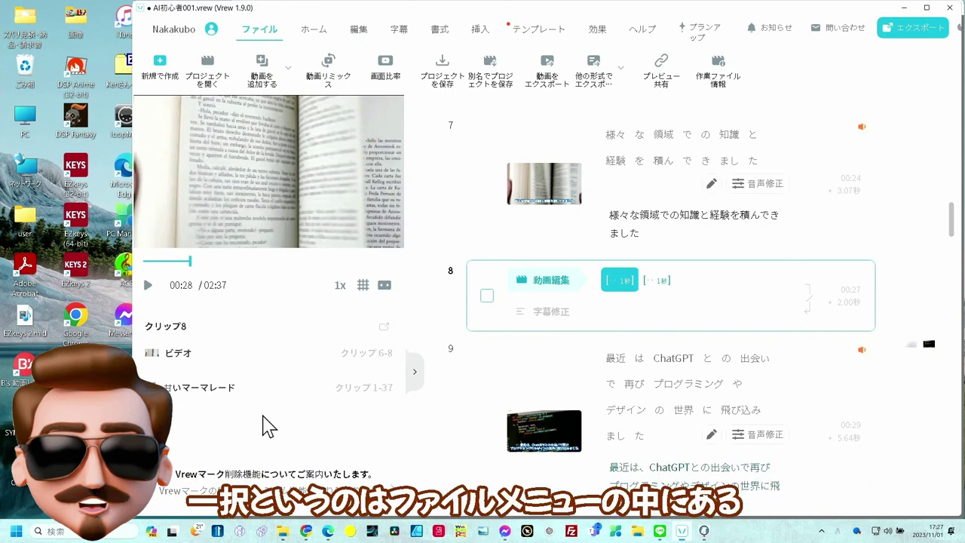
Start a new project using テキストから動画を作成, reaching the save-current-work prompt.
click(172, 78)
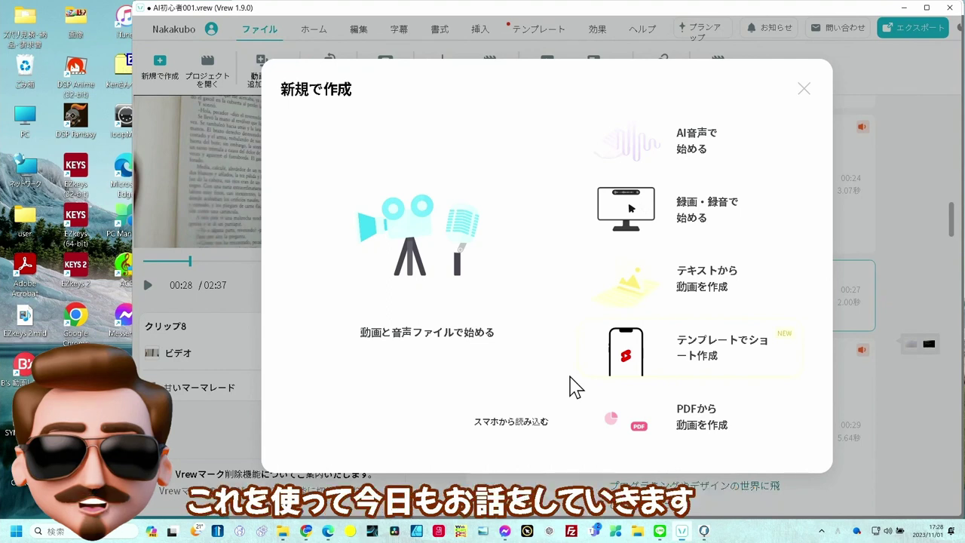
click(712, 298)
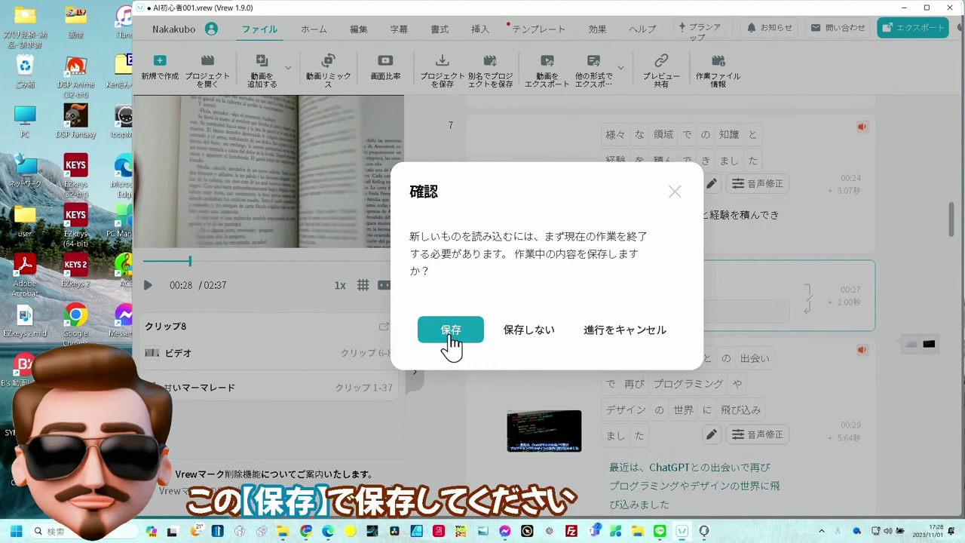
Discard the current project and make the new video YouTube 16:9.
click(526, 333)
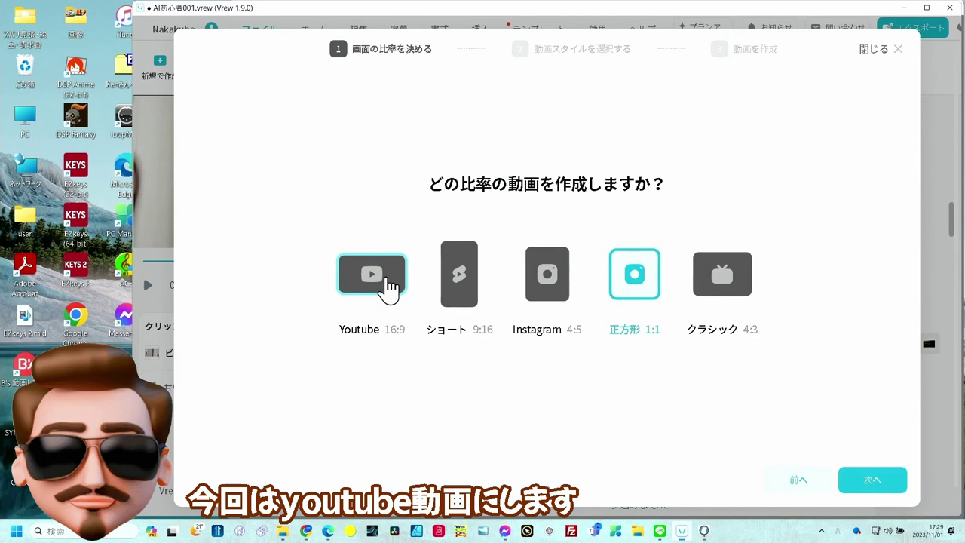
click(389, 287)
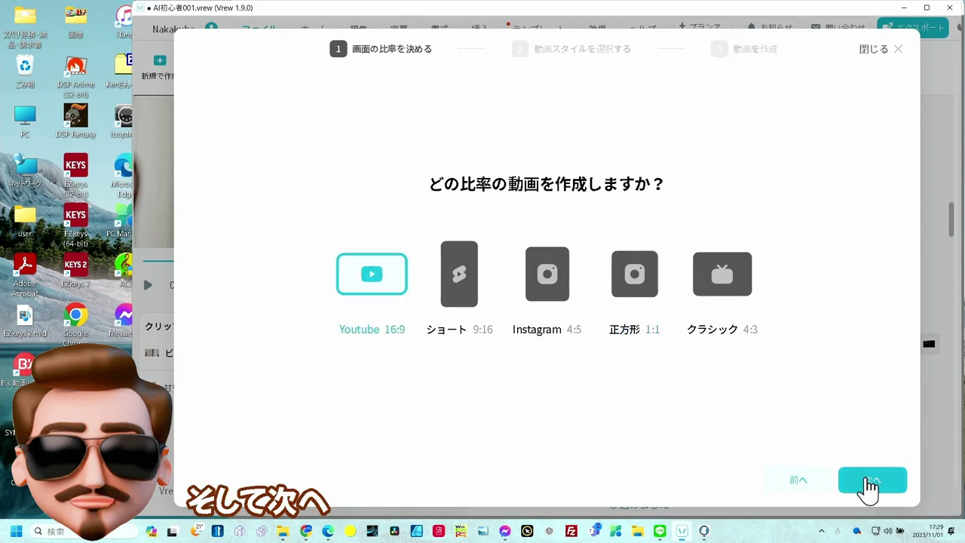
click(870, 487)
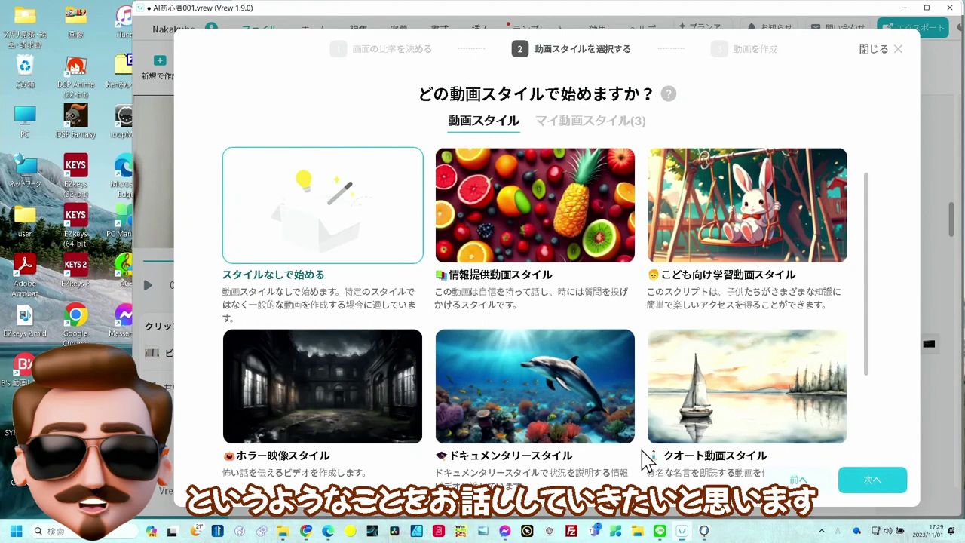
Pick the こども向け学習動画スタイル style and continue to theme and script entry.
scroll(648, 456, down, 2)
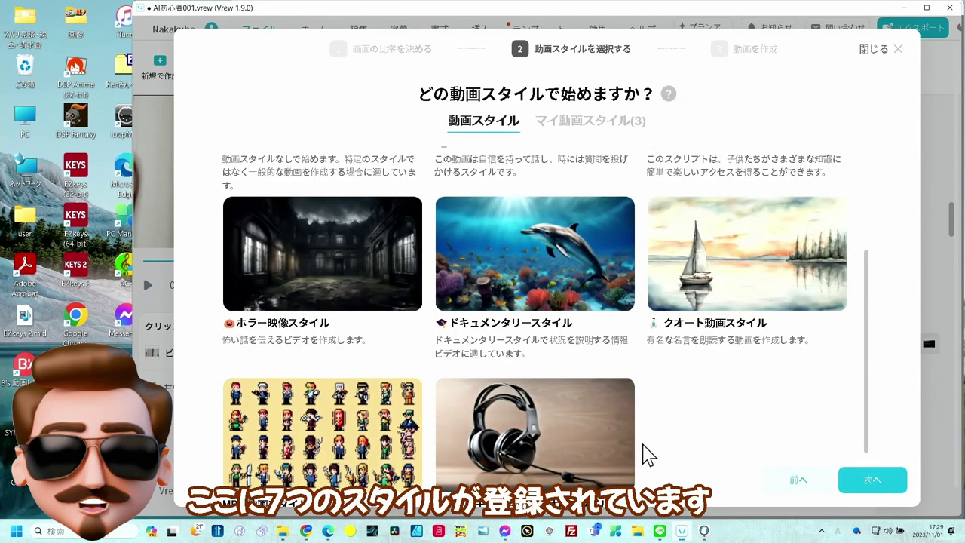
scroll(648, 456, down, 1)
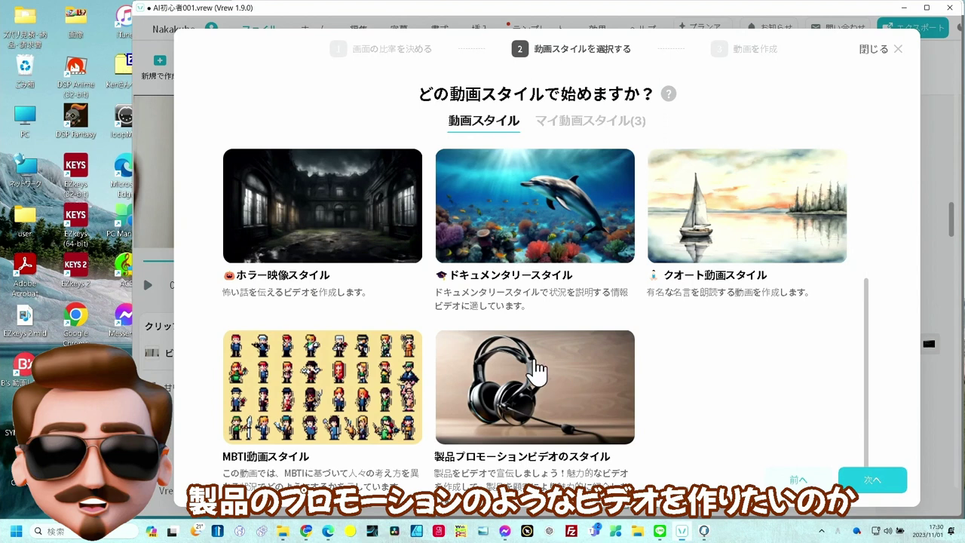
scroll(532, 370, up, 5)
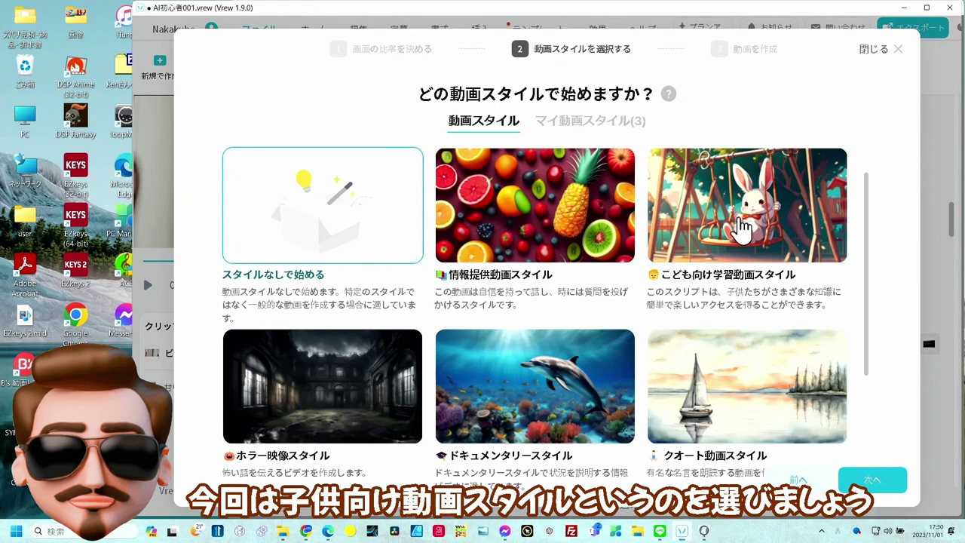
click(741, 228)
click(864, 489)
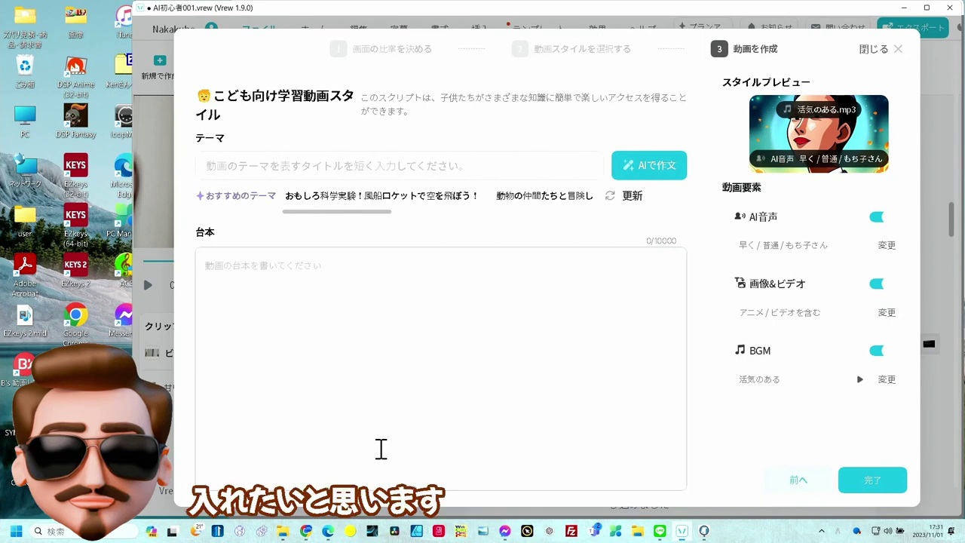
Enter theme 子供向けの絵本, refresh suggestions, and adopt にんじんがでんしゃになった日, selecting its text.
click(257, 165)
text(子供向けの絵本)
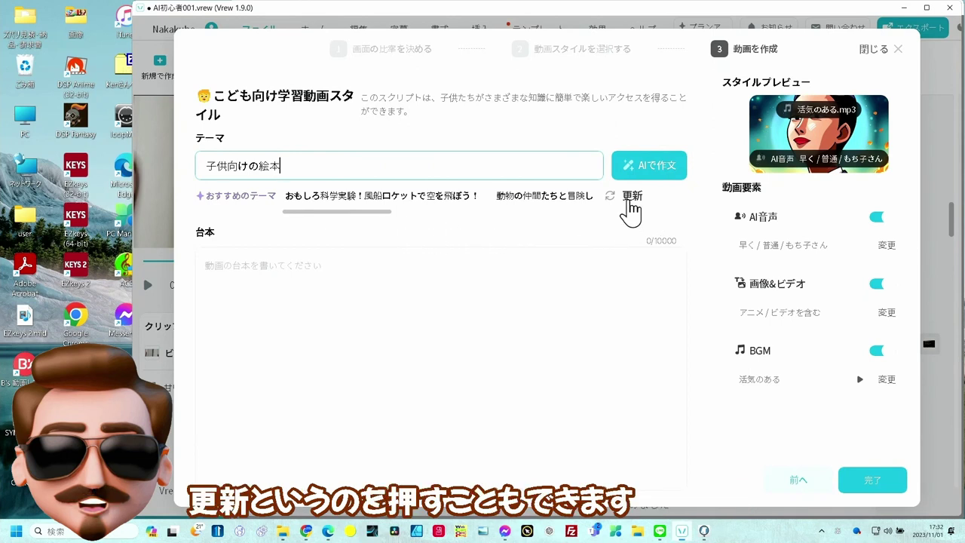
click(630, 213)
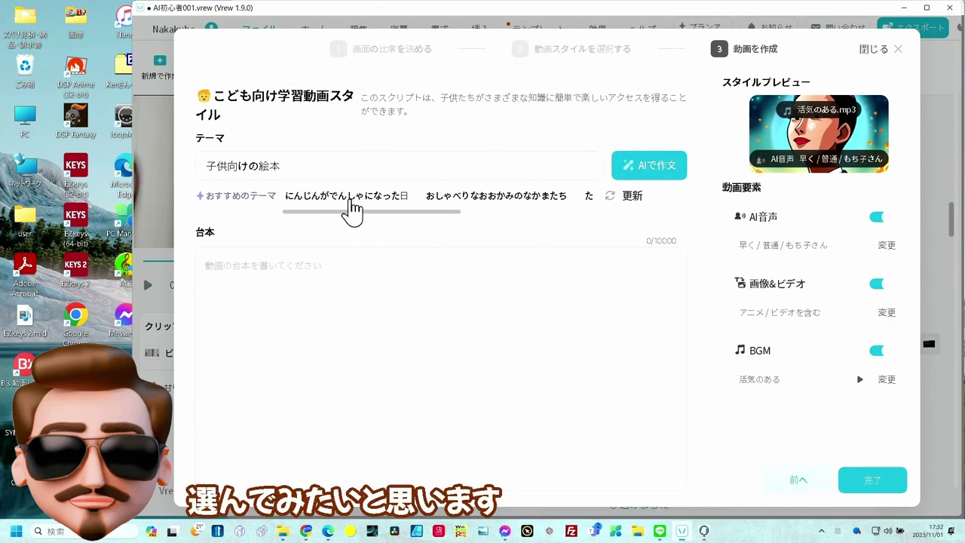
click(350, 197)
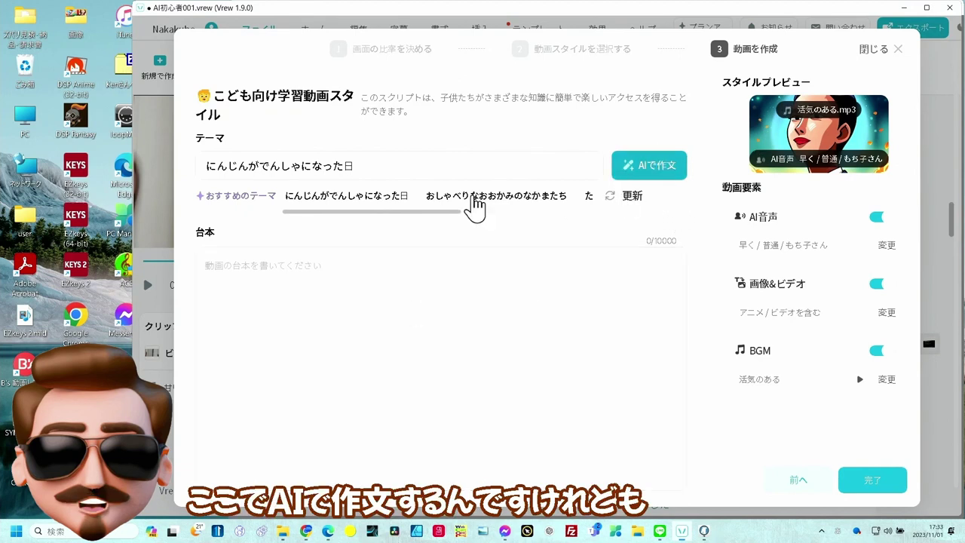
drag(373, 165, 349, 165)
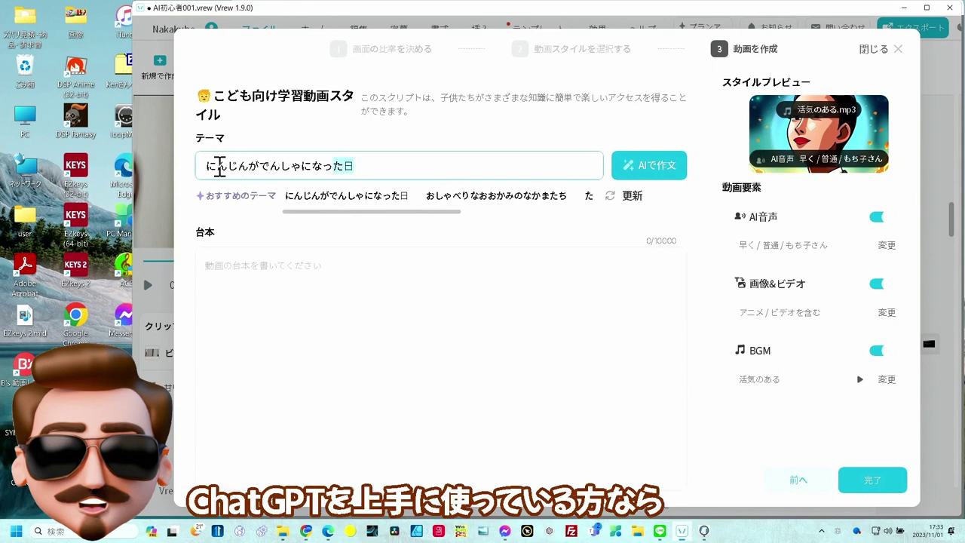
drag(219, 166, 195, 175)
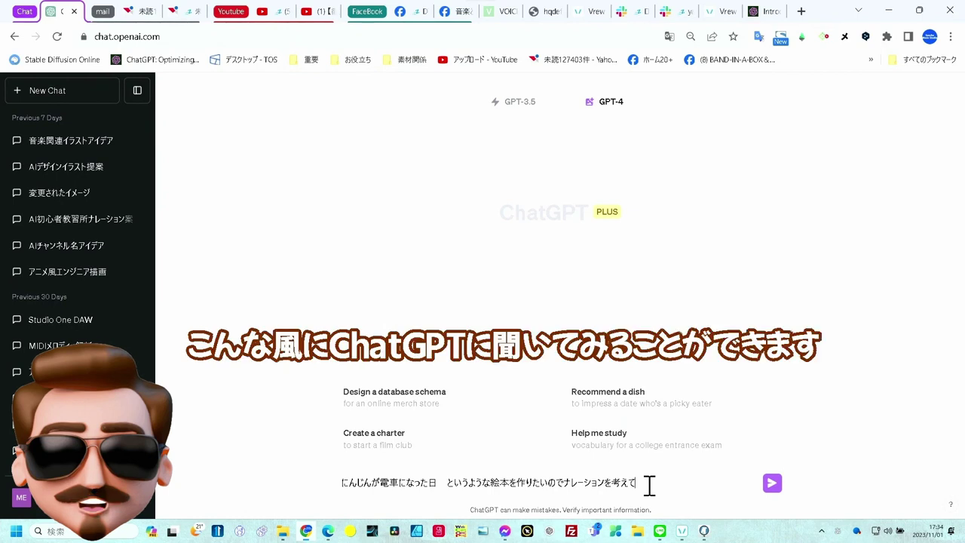
Trim the prompt's final character and send the carrot-train narration request to ChatGPT.
drag(650, 485, 632, 485)
click(772, 487)
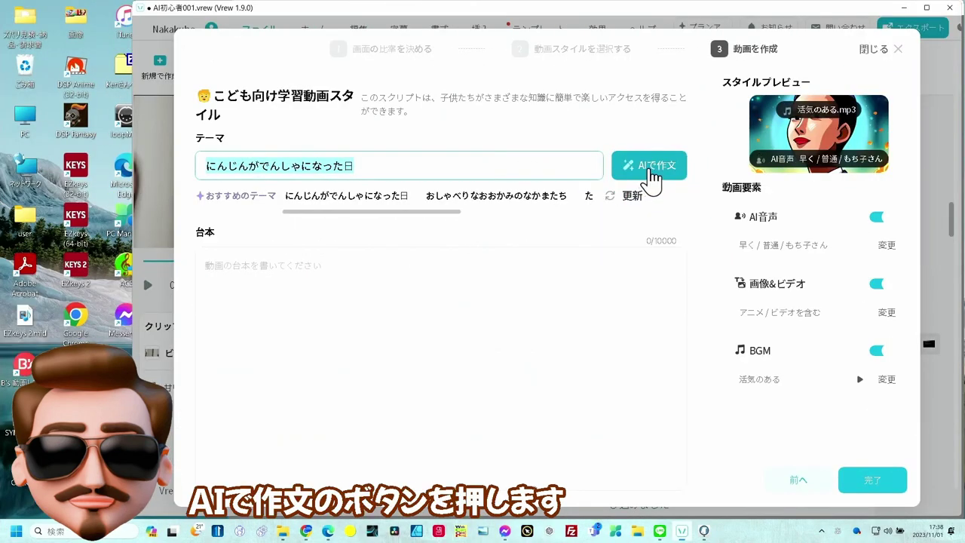
Auto-generate the 461-character carrot-train narration and bring up the AI voice choices.
click(651, 178)
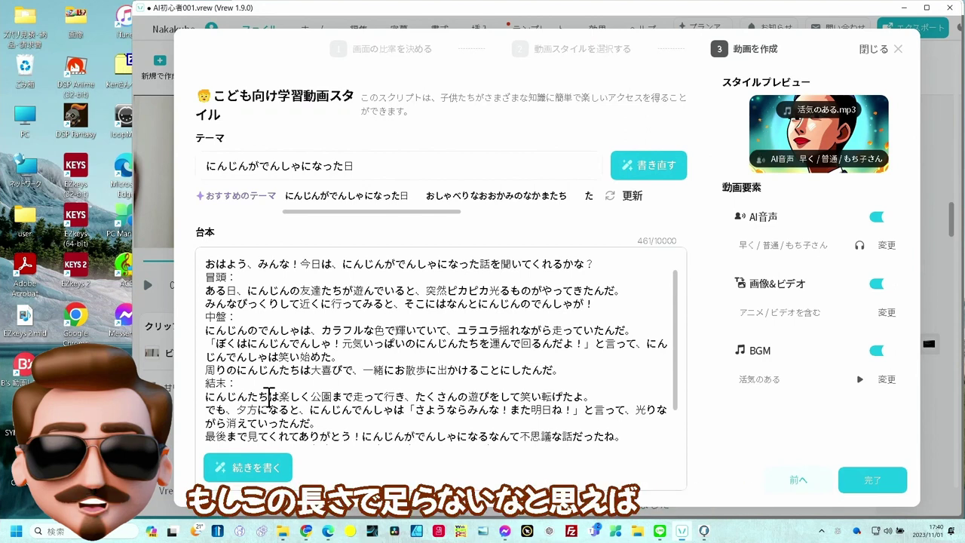
scroll(269, 396, down, 1)
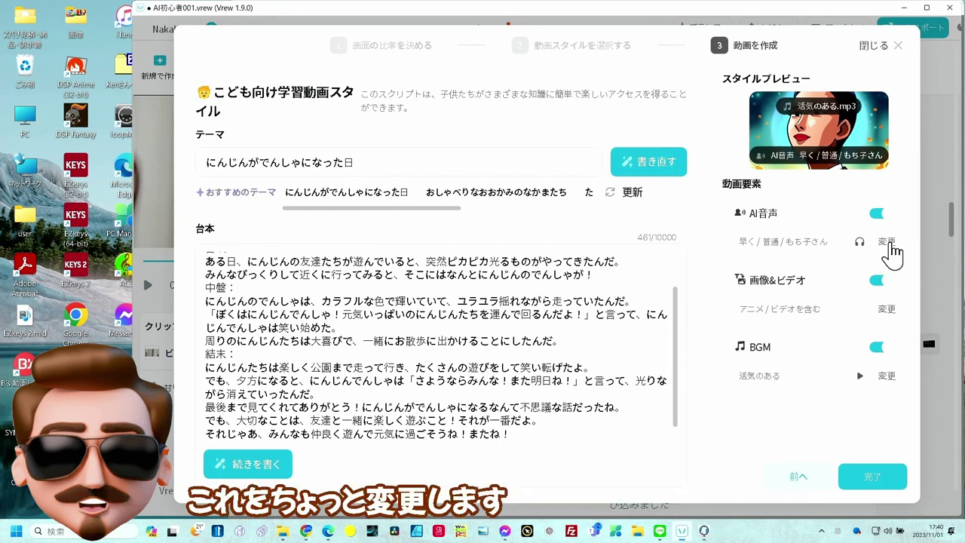
click(888, 244)
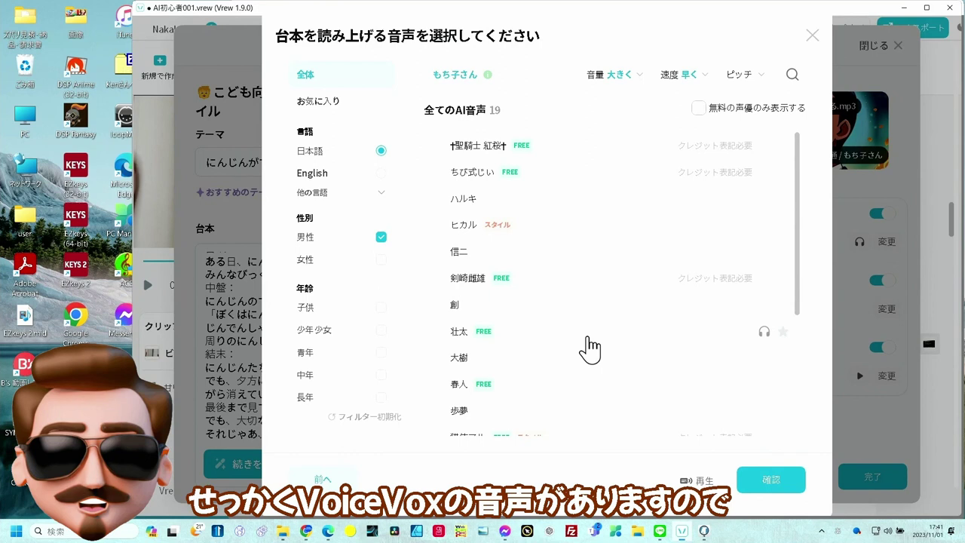
Filter to female voices, preview ずんだもん, and confirm もち子さん as the narrator.
scroll(590, 348, down, 3)
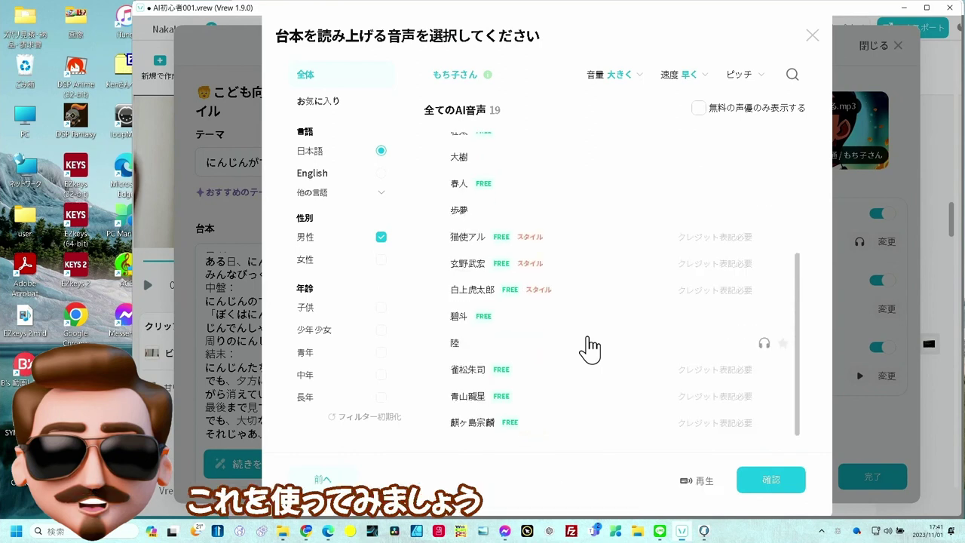
click(383, 262)
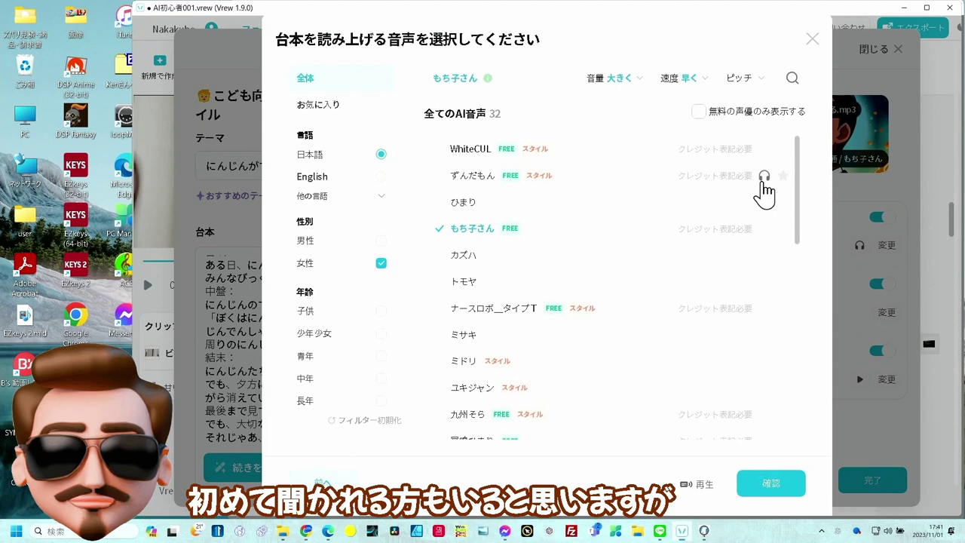
click(764, 178)
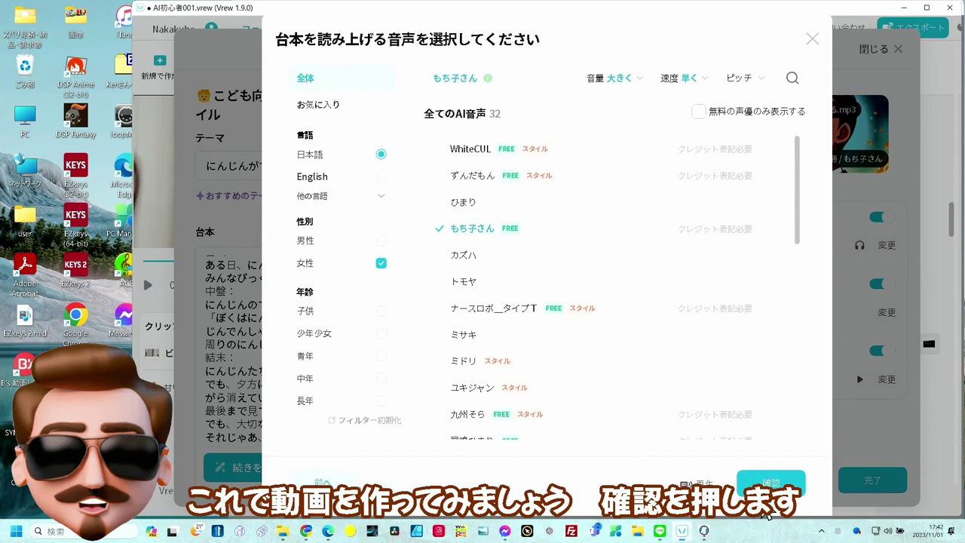
click(769, 487)
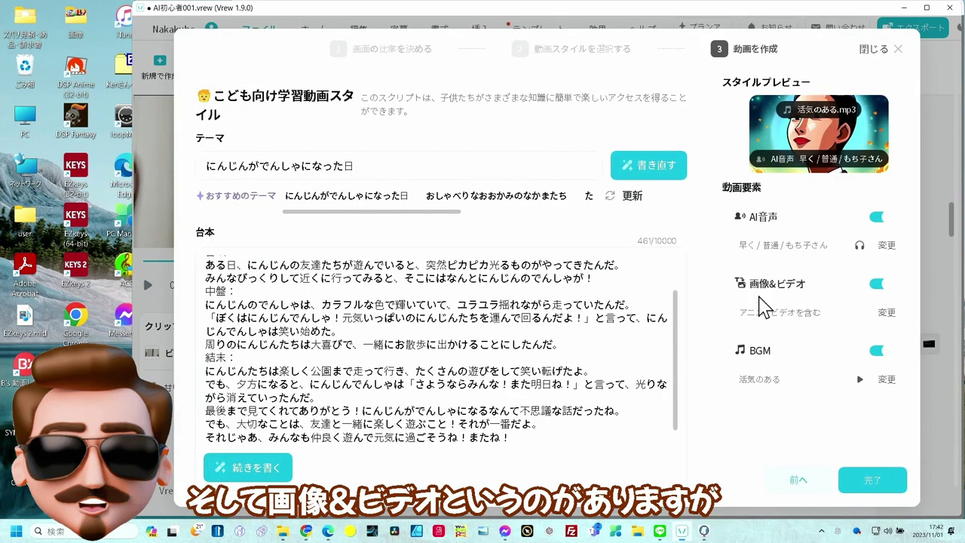
Under 画像&ビデオ, turn off ビデオを含む and choose the クラフト/粘土 image style.
click(888, 313)
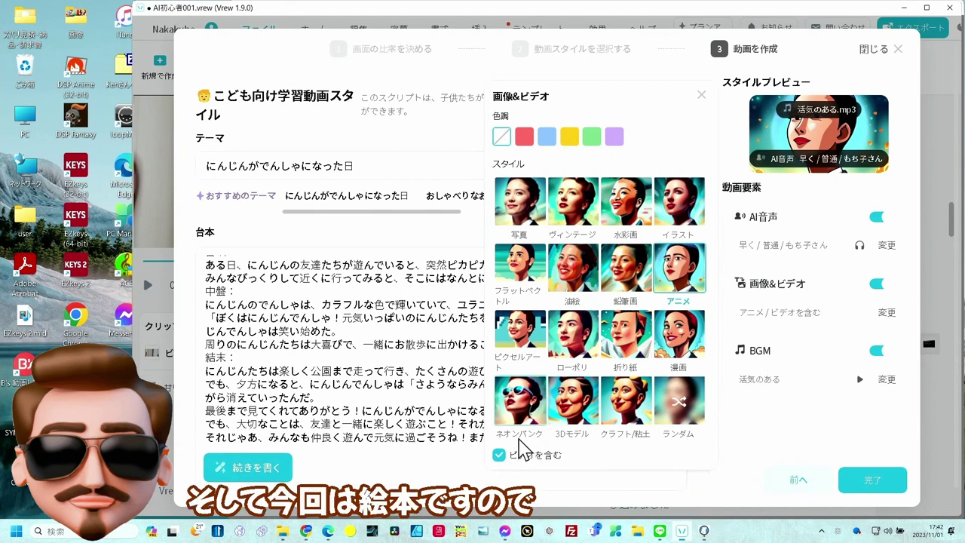
click(500, 455)
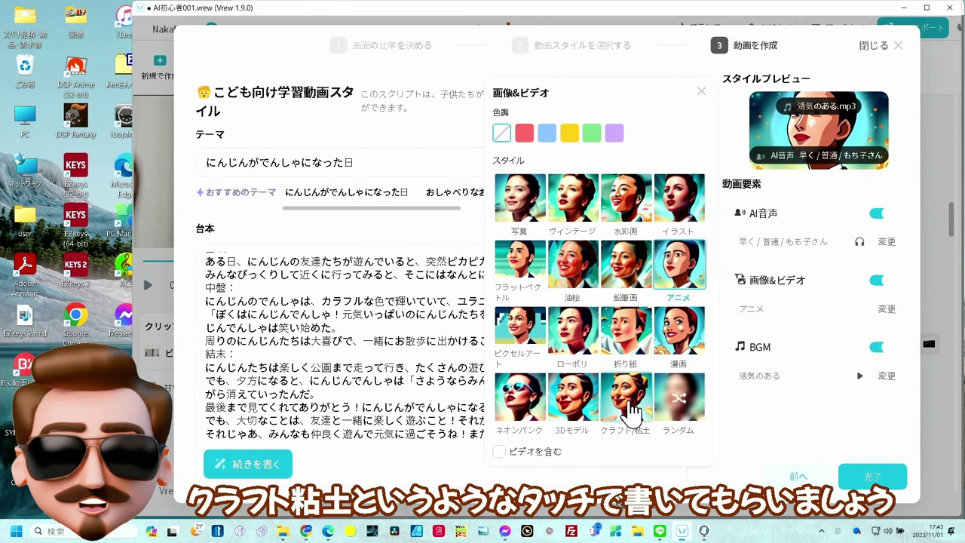
click(630, 407)
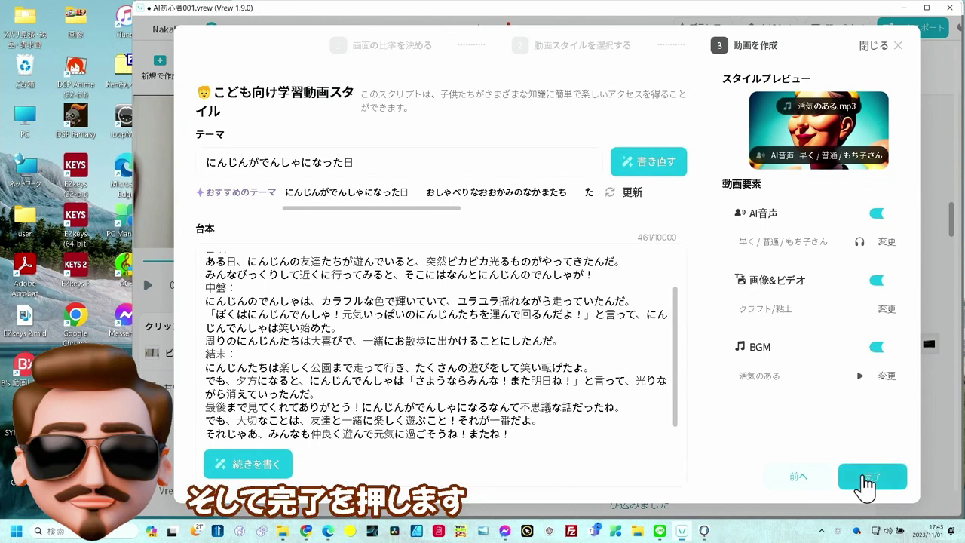
Finish the video-creation settings with 完了 to reach the 確認 prompt.
click(866, 483)
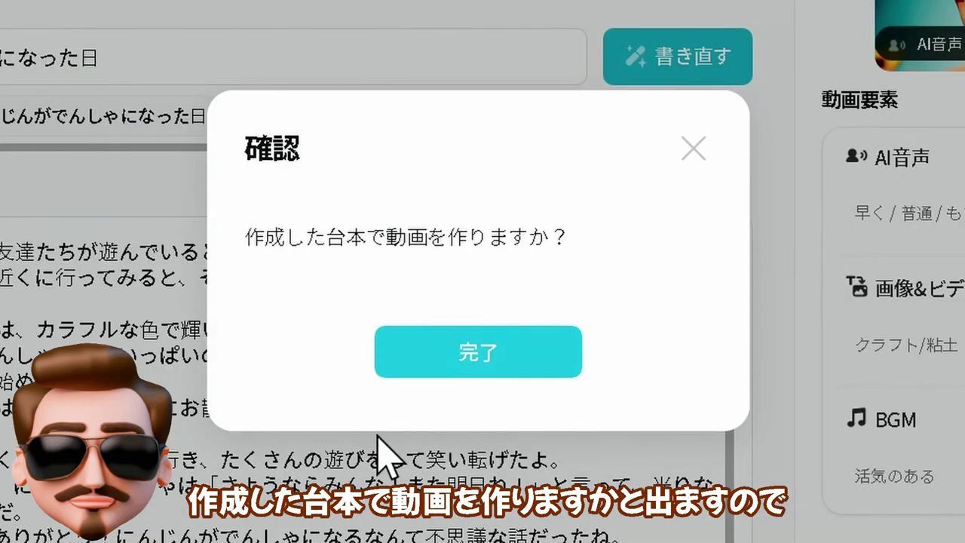
Confirm the 確認 prompt so Vrew generates the 14-clip, 1:03 video with エブリデイ music.
click(475, 357)
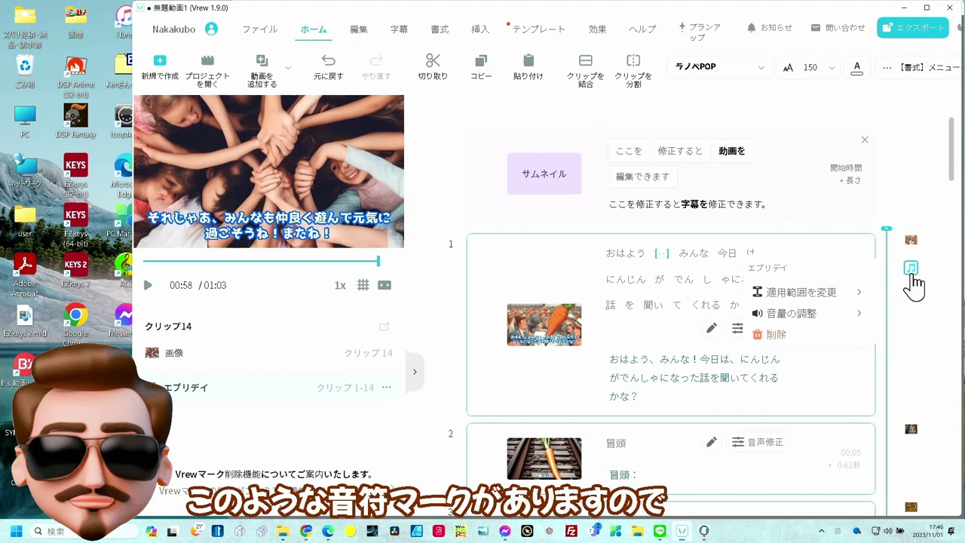
Lower the エブリデイ background music volume from 30 to 15 via 音量の調整.
click(912, 275)
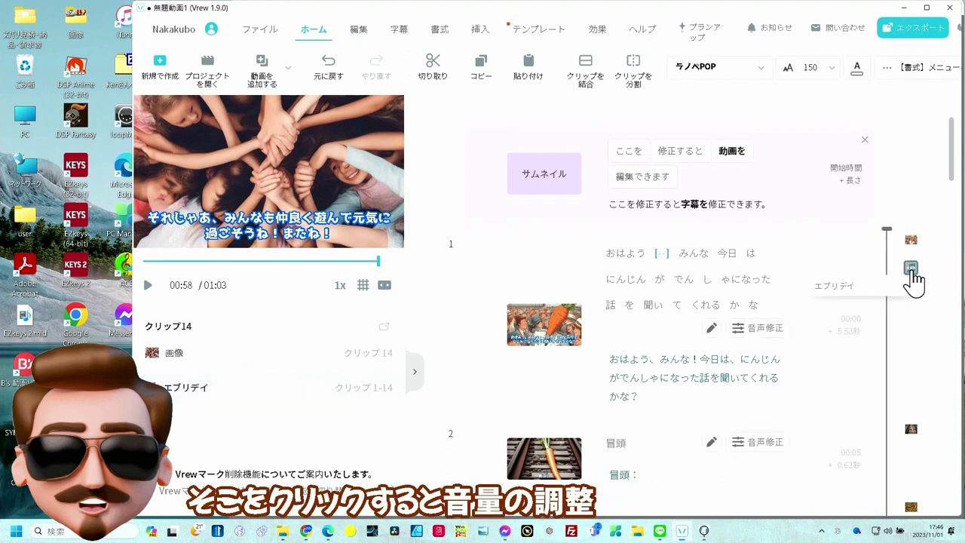
click(912, 275)
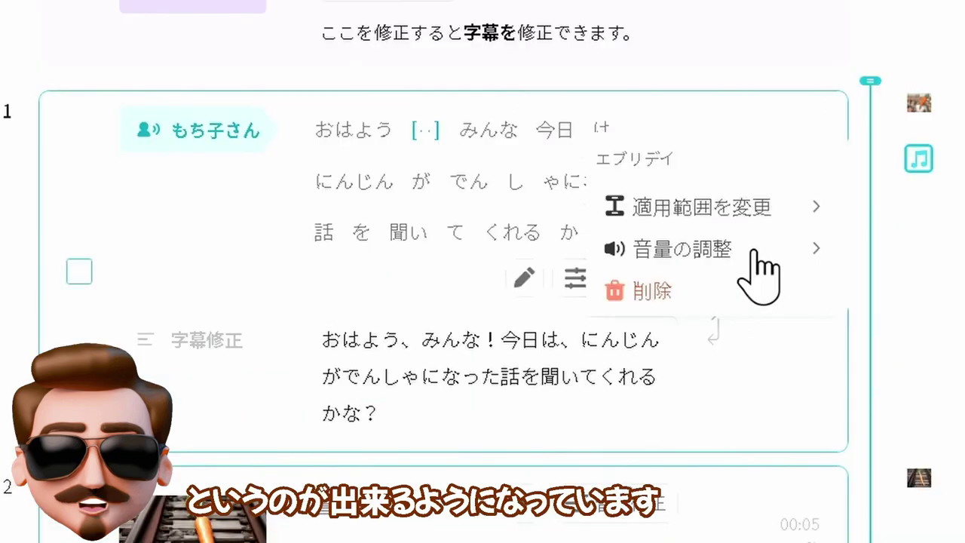
click(754, 251)
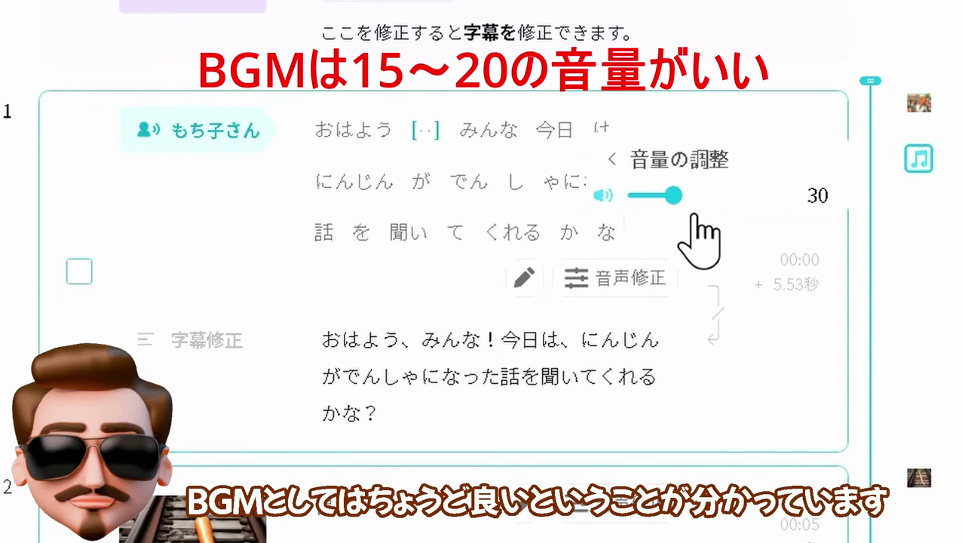
drag(682, 197, 645, 195)
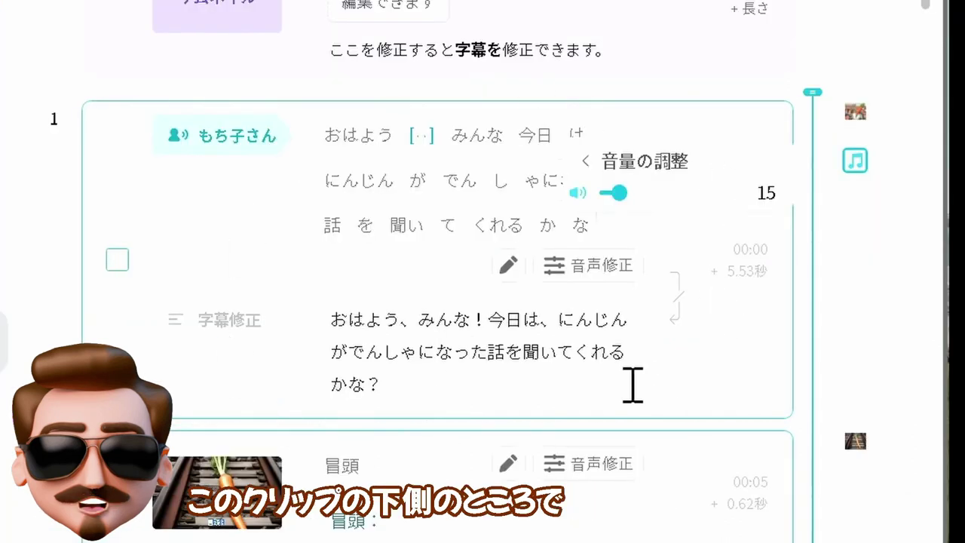
Break clip 1's subtitle after にんじんが so でんしゃになった話… starts line two.
click(350, 352)
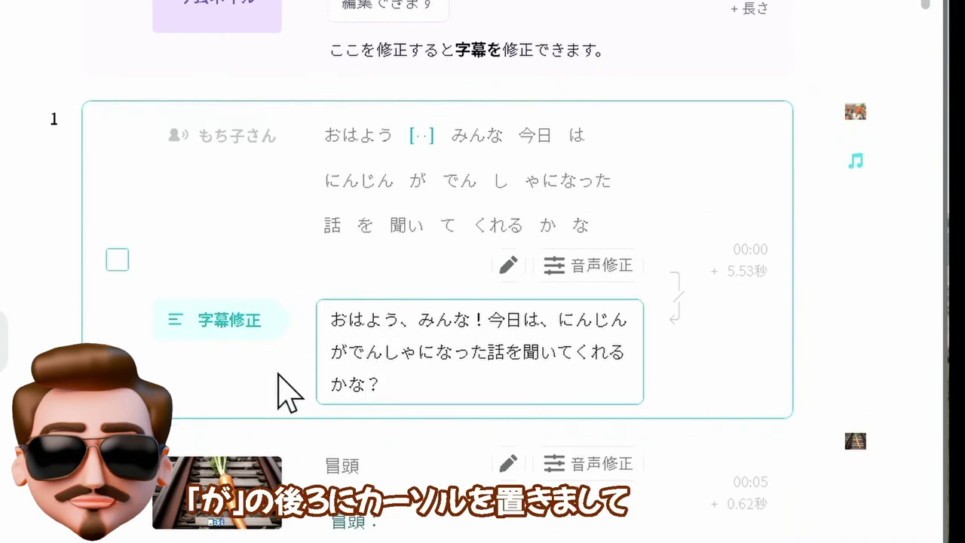
key(Return)
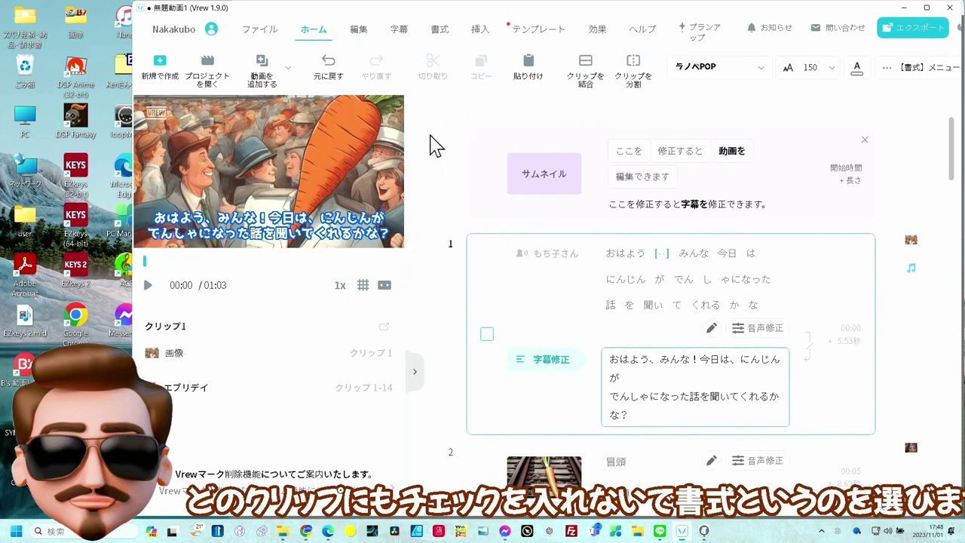
Set the default subtitle size to 125 in the subtitle formatting tools.
click(447, 33)
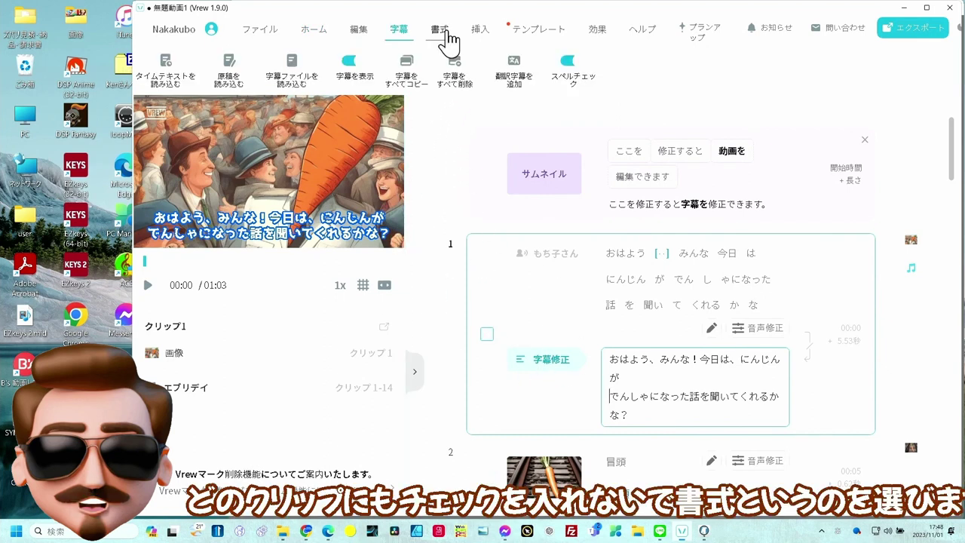
click(445, 33)
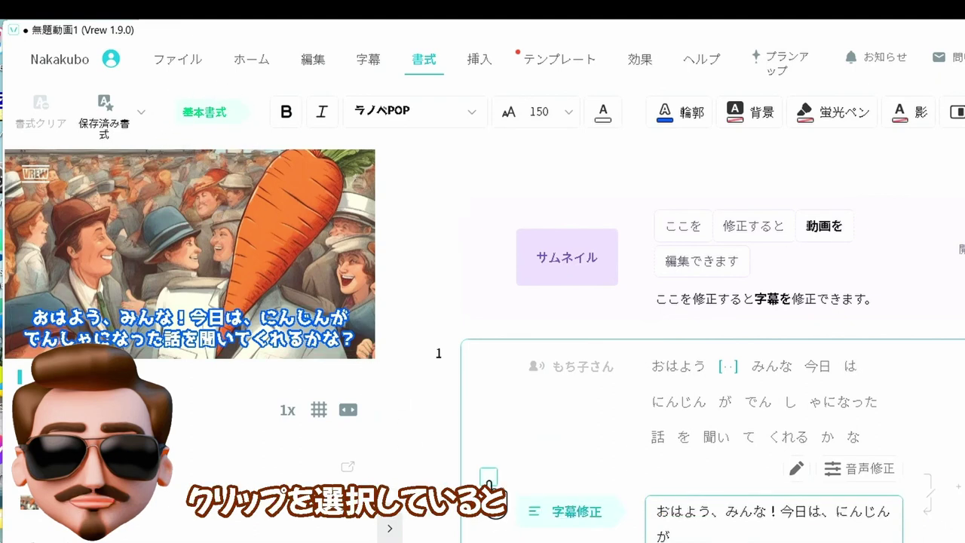
click(489, 478)
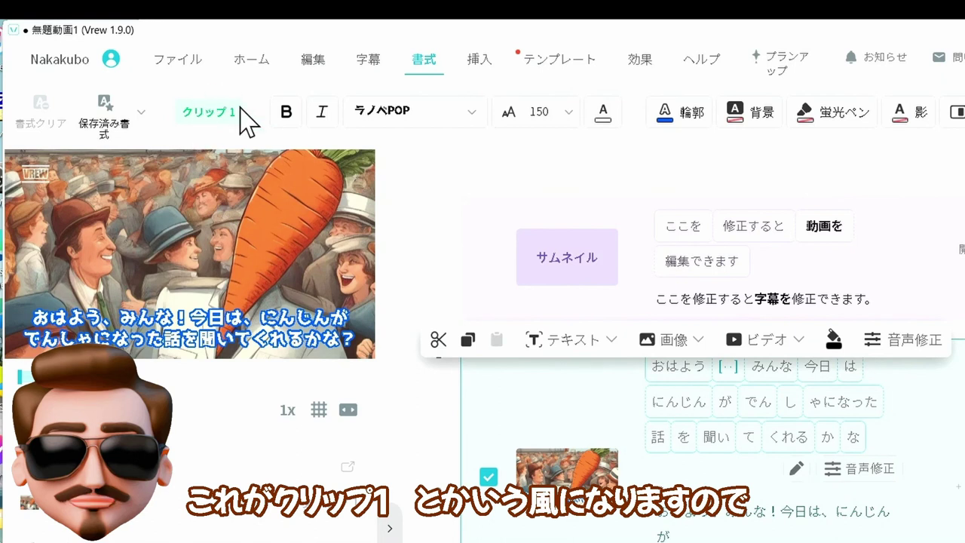
click(489, 476)
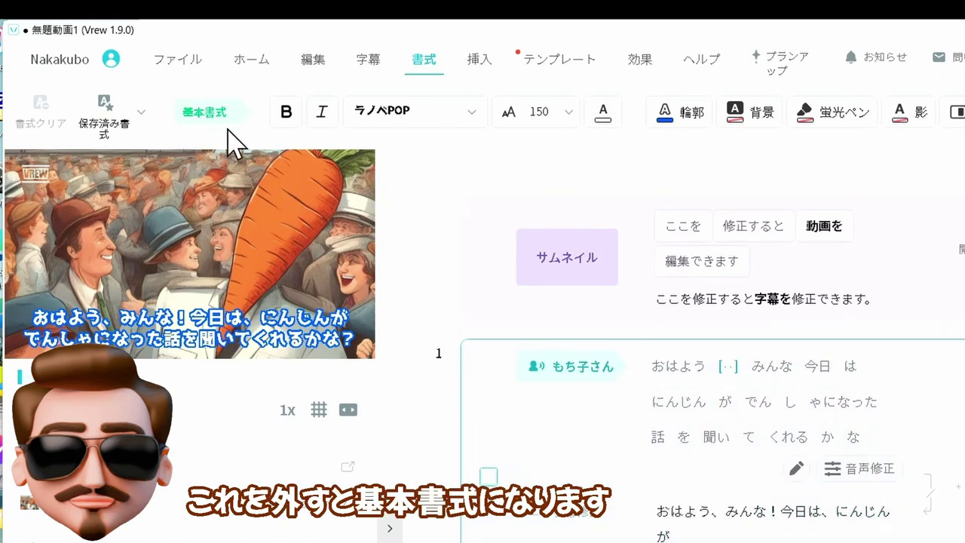
click(571, 121)
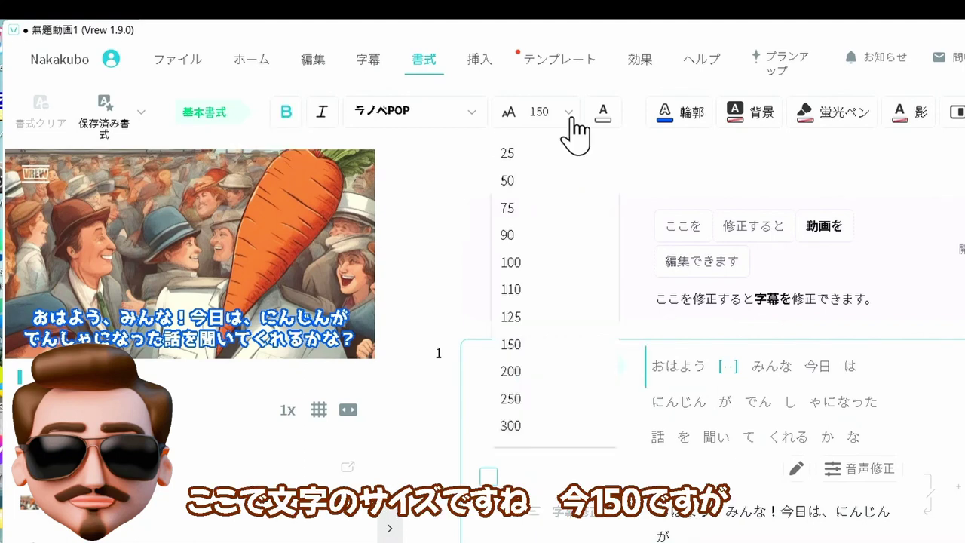
click(542, 318)
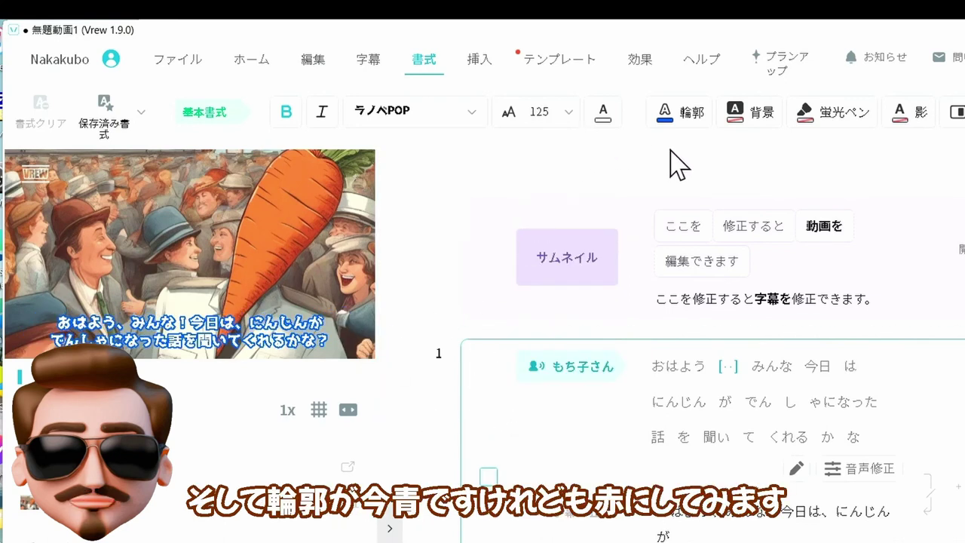
Change the subtitle outline colour to purple after briefly trying red.
click(703, 121)
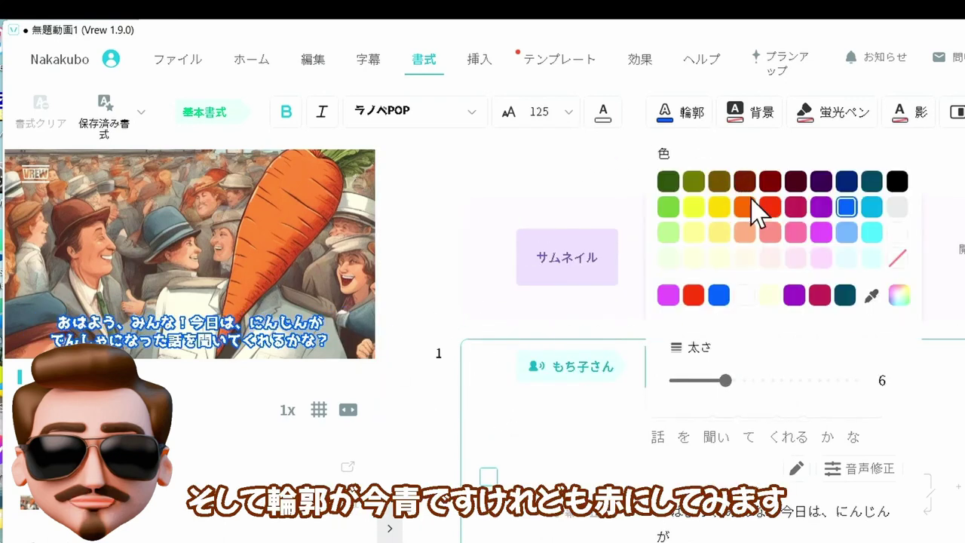
click(774, 212)
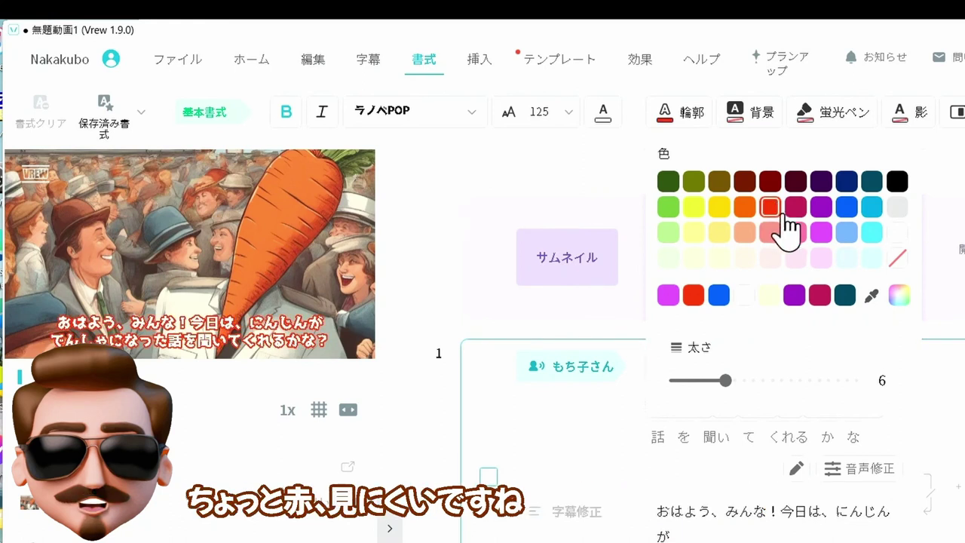
click(821, 208)
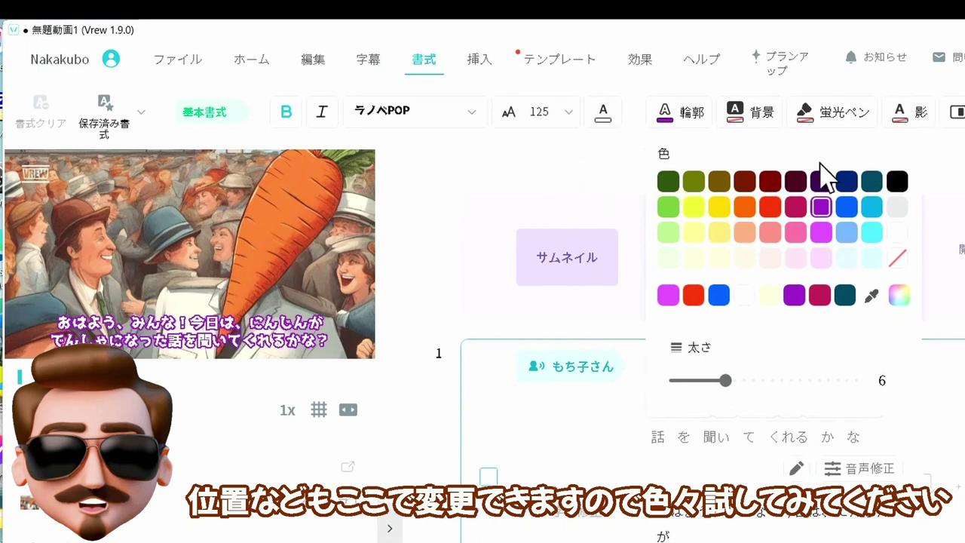
click(539, 168)
scroll(538, 168, down, 3)
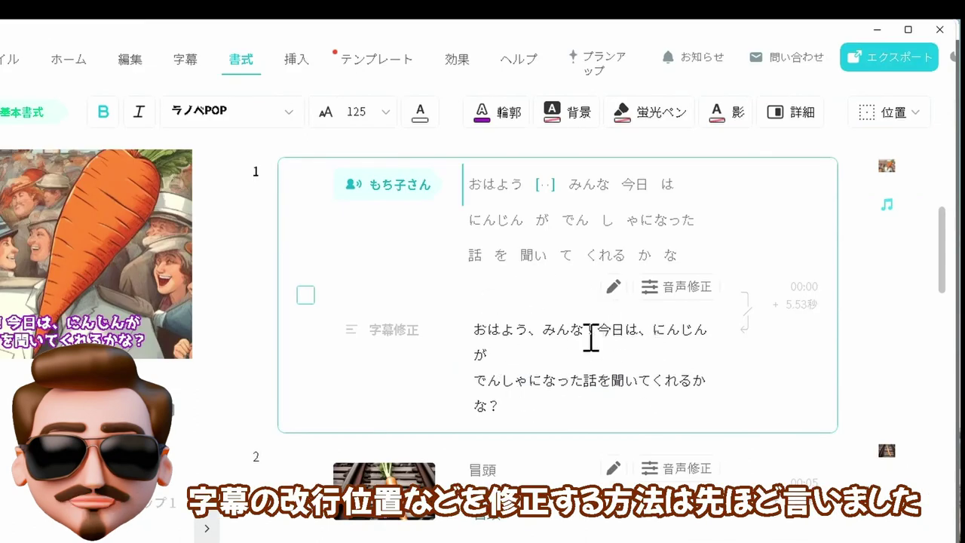
Split clip 3 before 突然, making 突然ピカピカ光るものがやってきたんだ a new clip 4.
scroll(591, 339, down, 3)
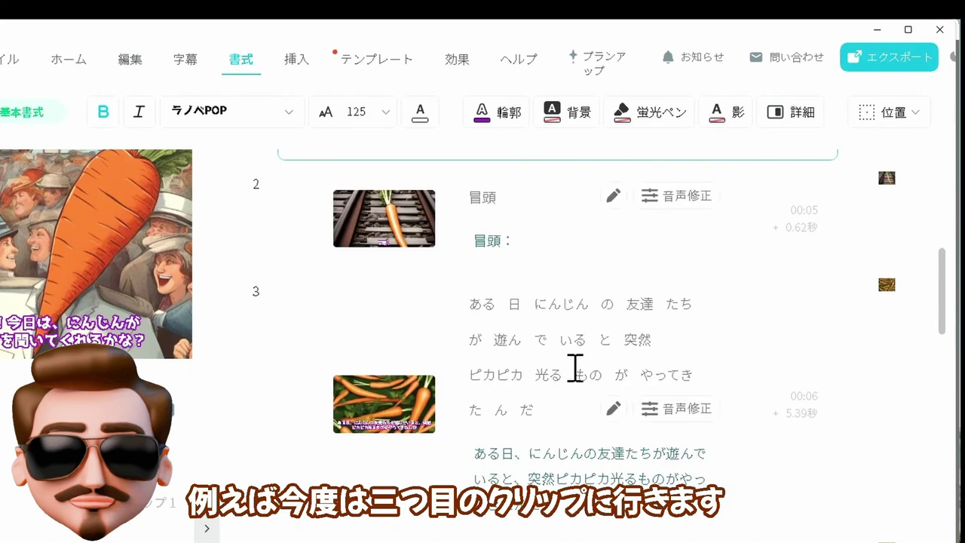
click(388, 335)
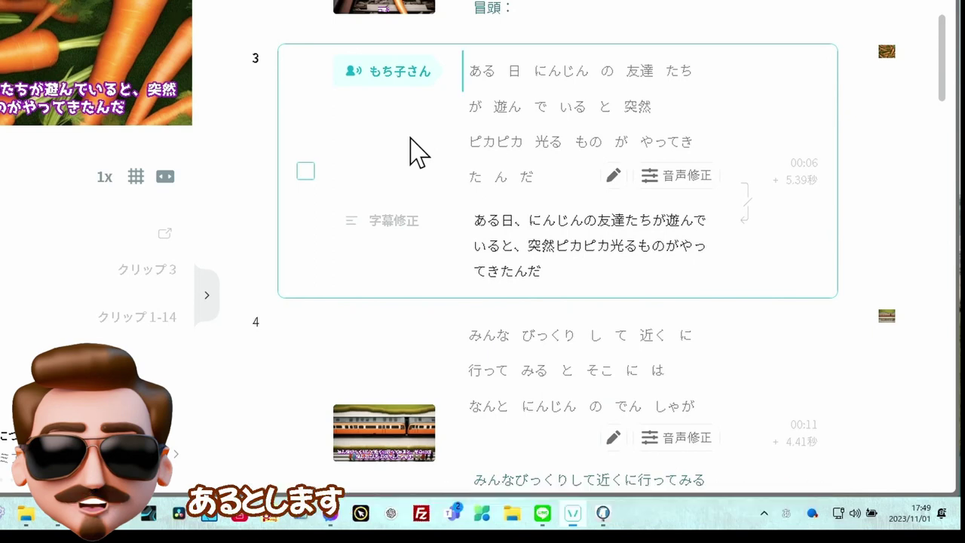
click(622, 108)
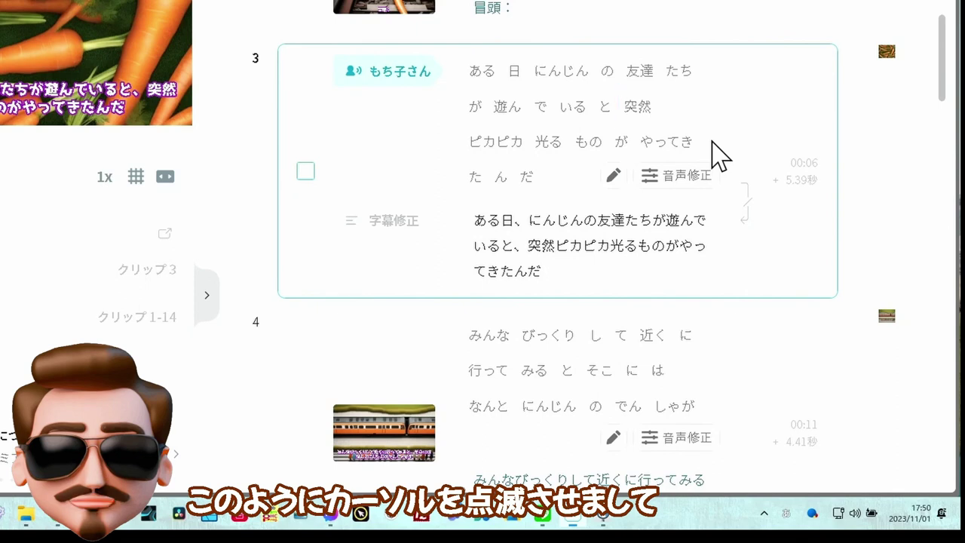
key(Return)
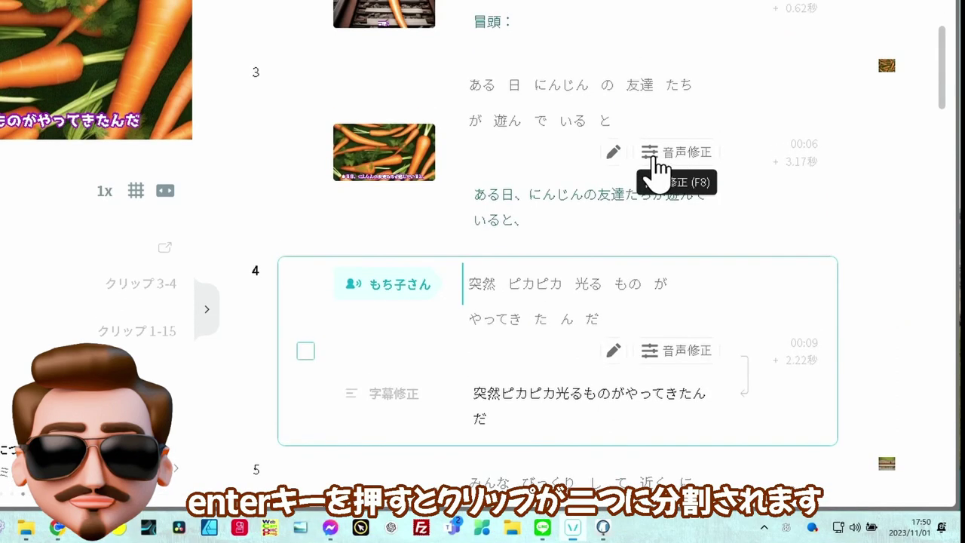
scroll(482, 151, down, 2)
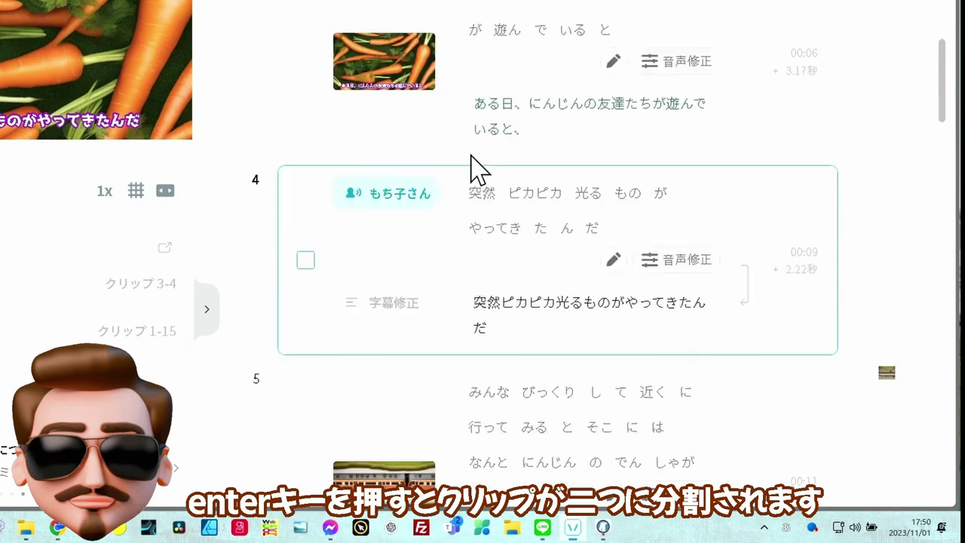
scroll(483, 189, up, 2)
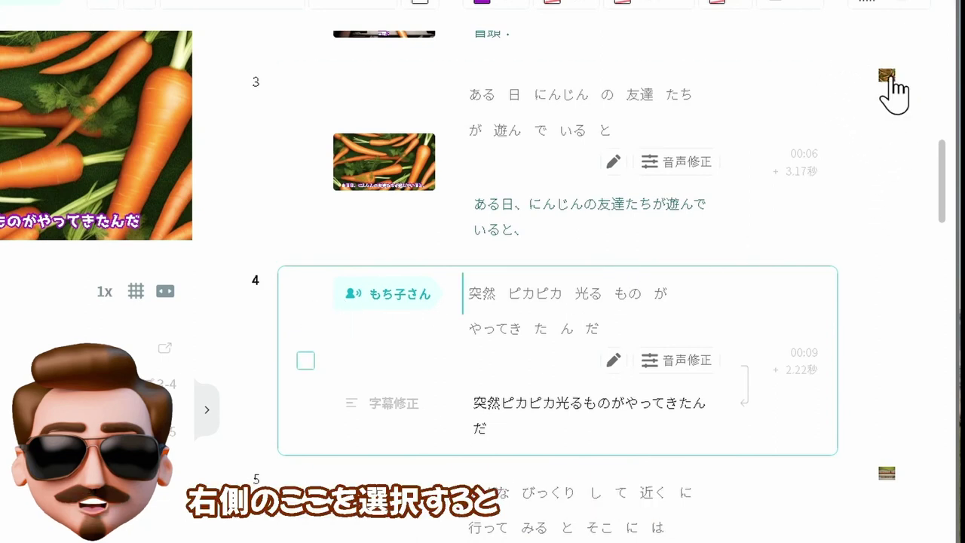
Trim the carrot image's range to clip 3 only, leaving clip 4 on a black background.
click(888, 76)
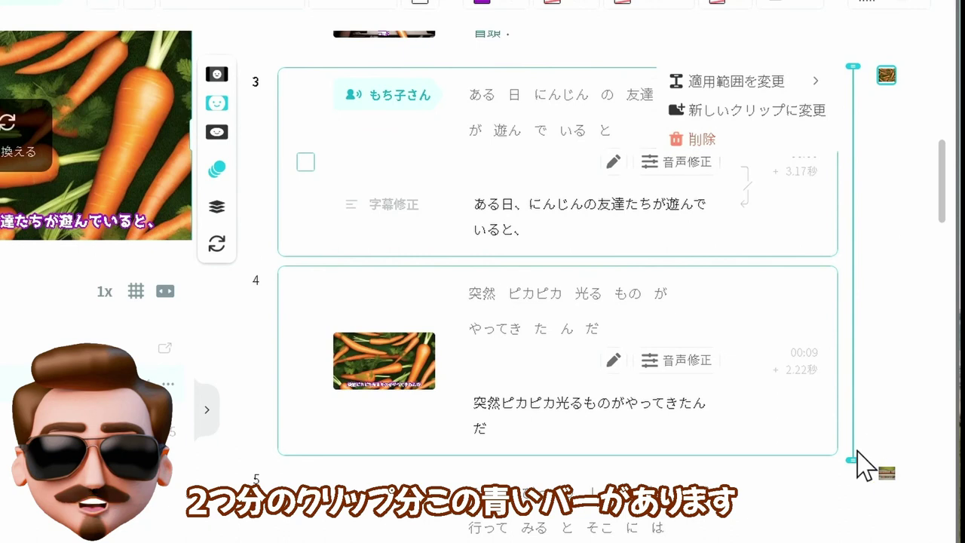
drag(853, 464, 862, 414)
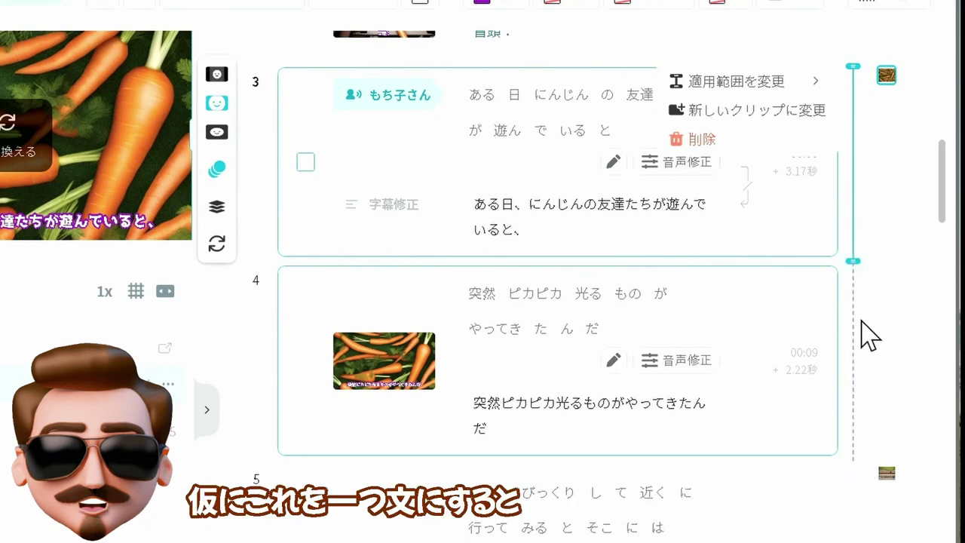
click(360, 309)
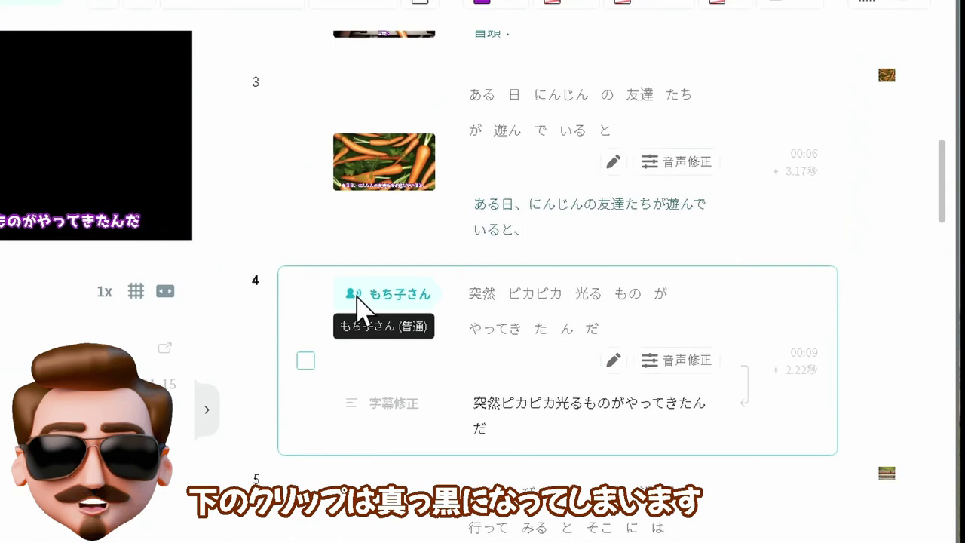
click(887, 75)
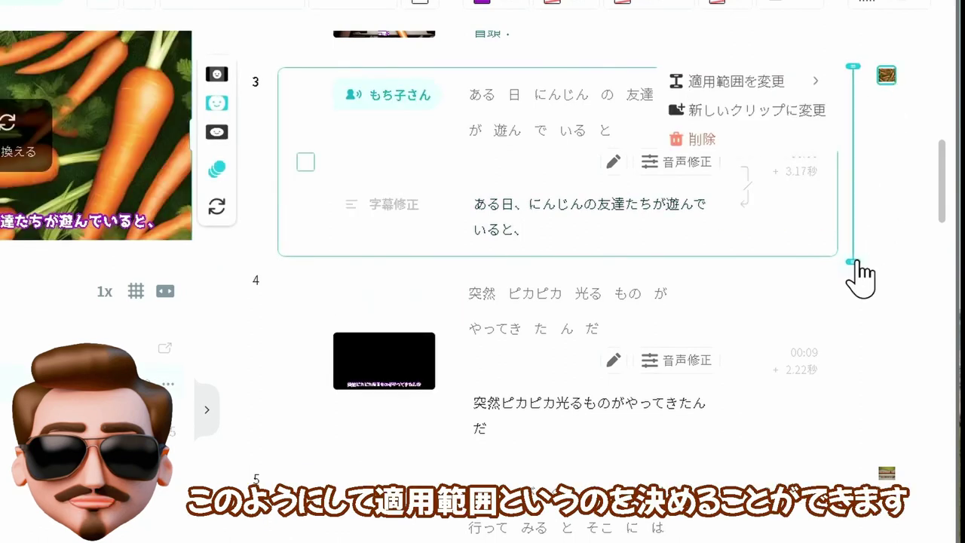
drag(855, 263, 862, 312)
drag(853, 460, 871, 433)
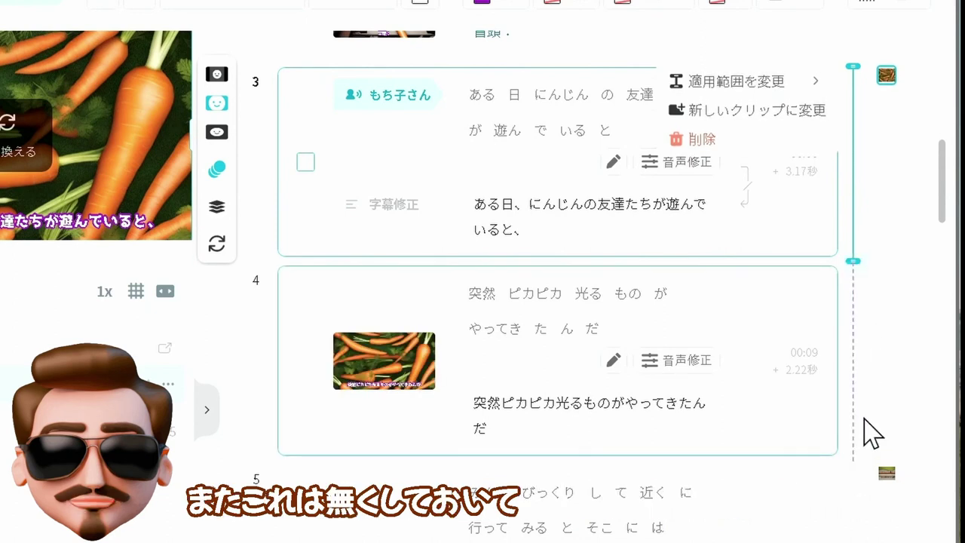
click(384, 332)
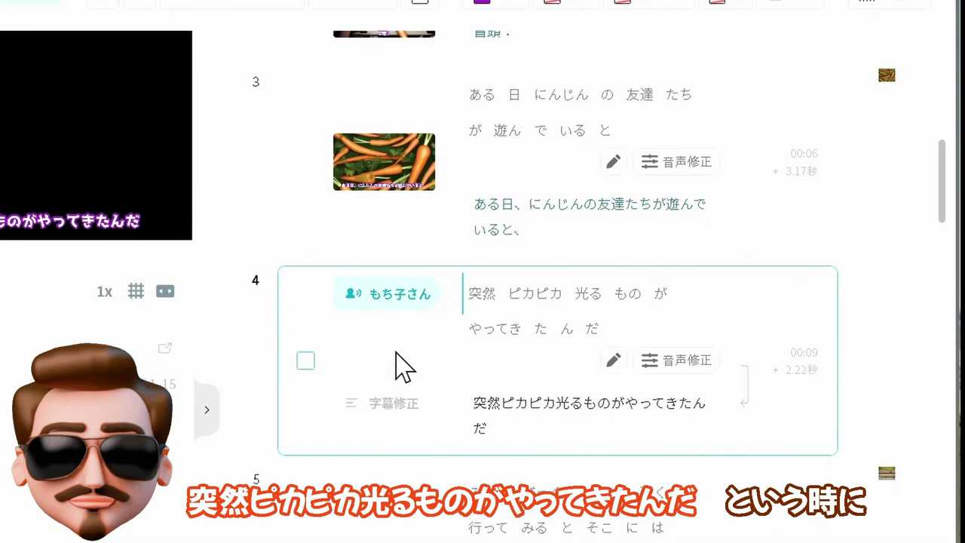
Start AI画像 generation for clip 4, with 突然ピカピカ光るものがやってきたんだ prefilled as the prompt.
click(309, 362)
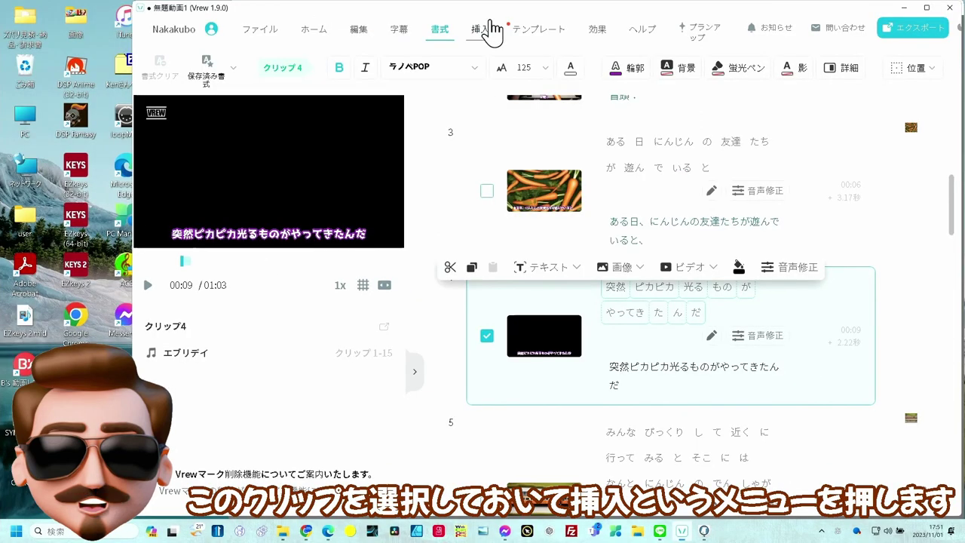
click(480, 30)
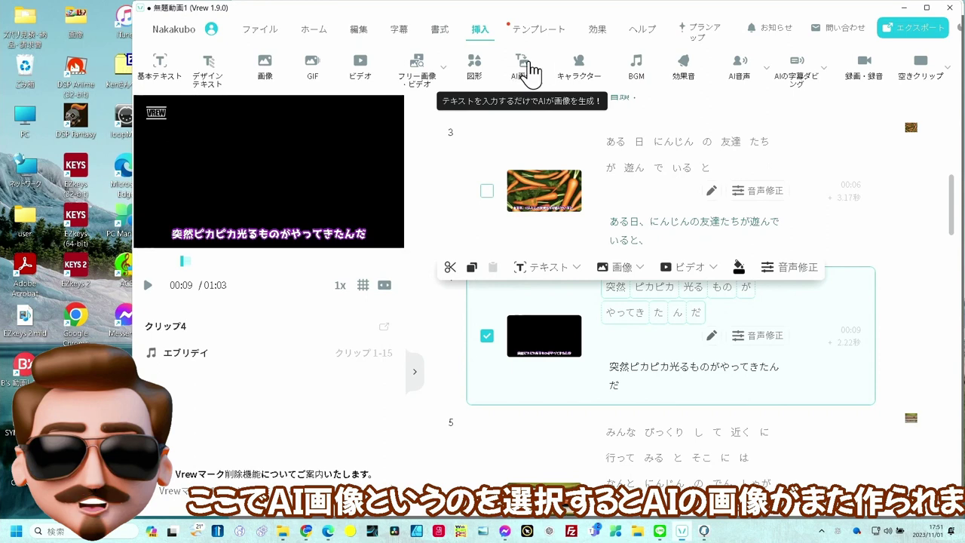
click(531, 73)
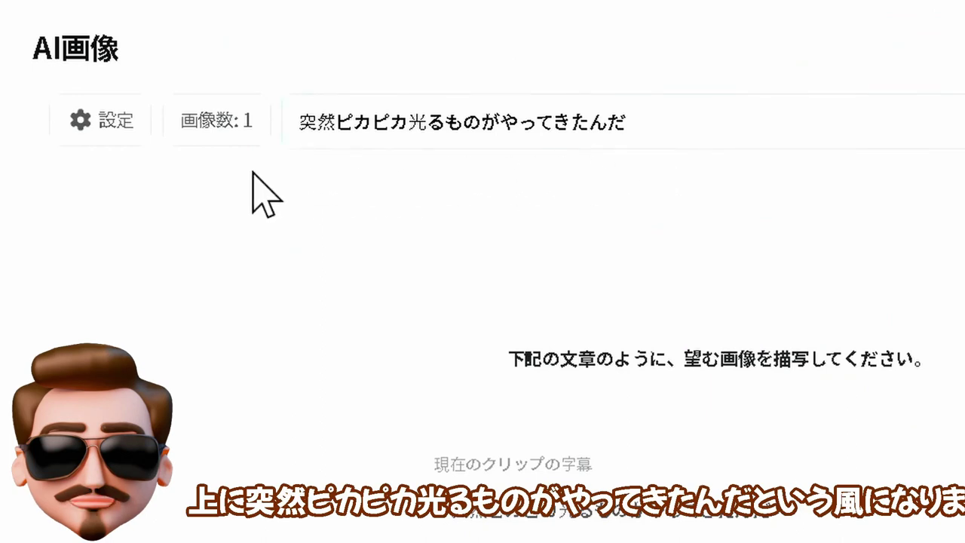
Generate one AI image with the default style settings: a dark sphere against red light streaks.
click(109, 131)
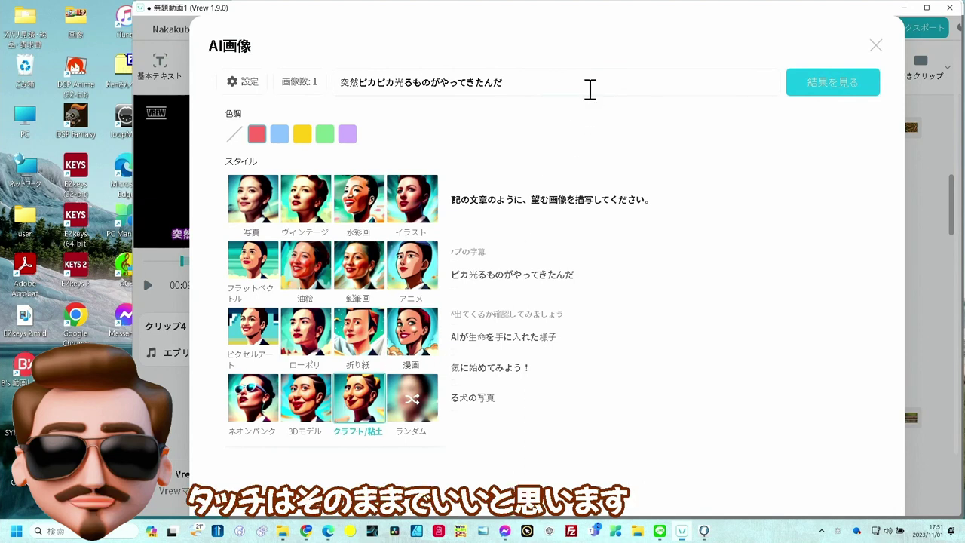
click(590, 89)
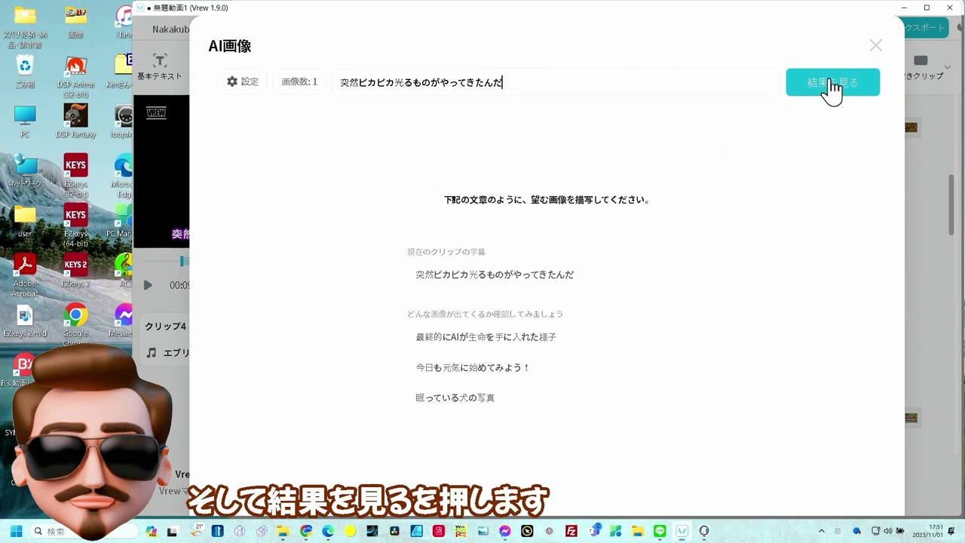
click(833, 89)
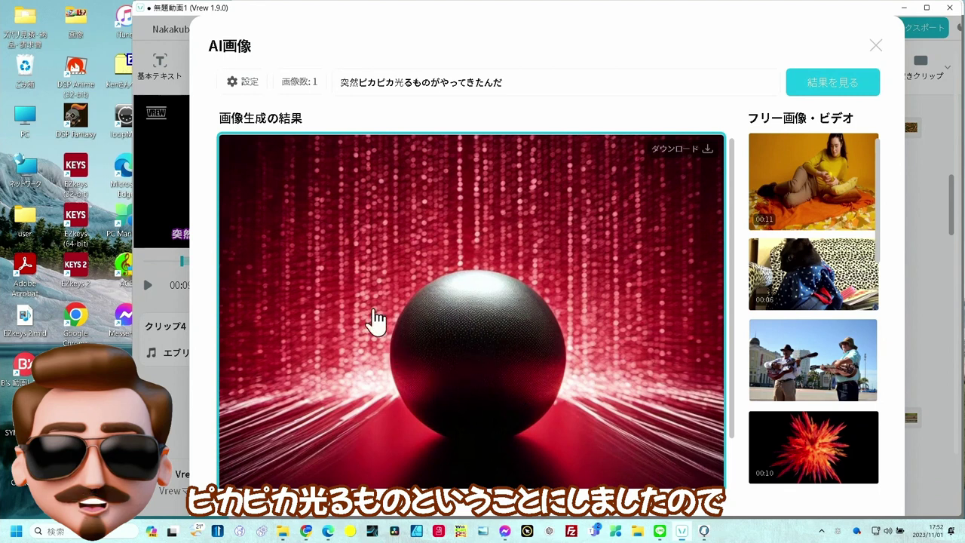
Browse the フリー画像・ビデオ stock list of fireworks clips to compare with the generated image.
scroll(505, 307, down, 1)
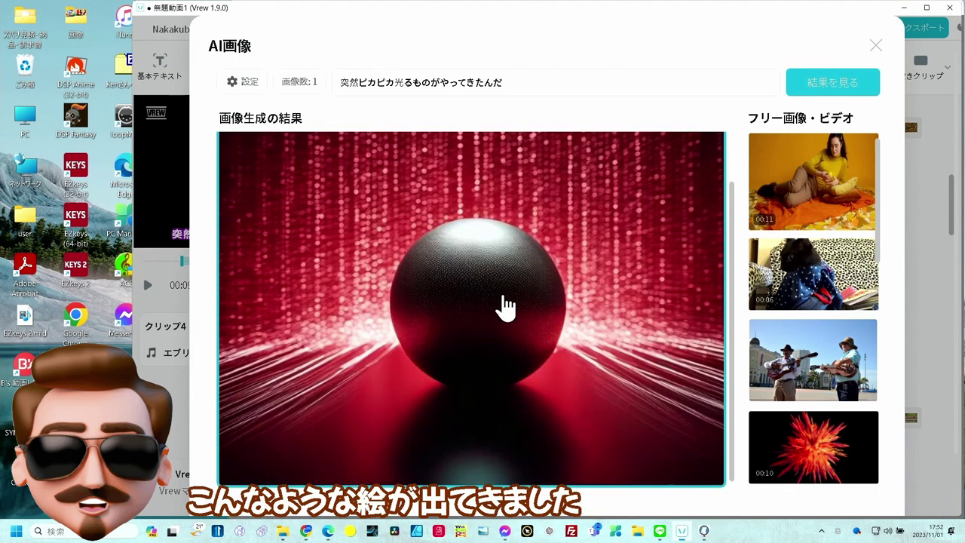
scroll(798, 307, down, 2)
scroll(798, 305, down, 2)
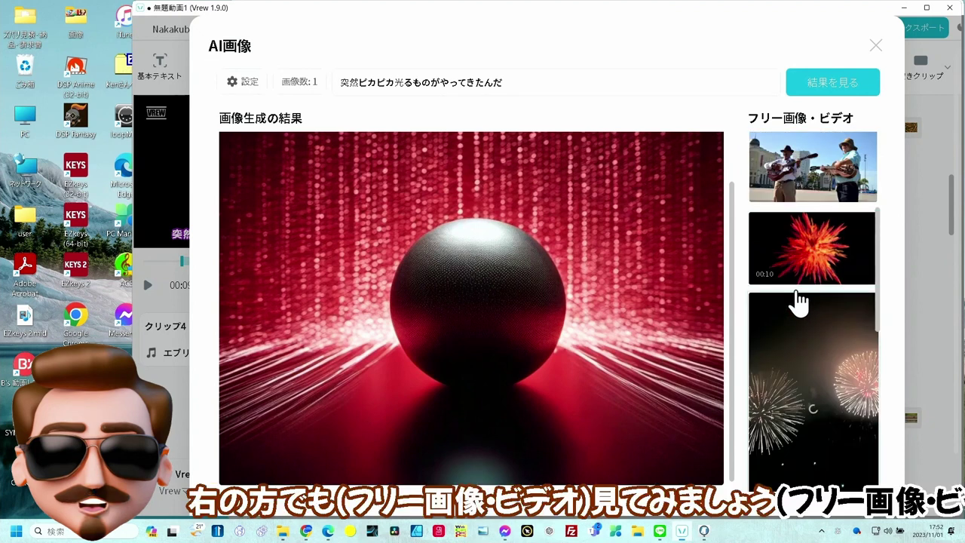
scroll(798, 302, down, 2)
scroll(800, 302, down, 2)
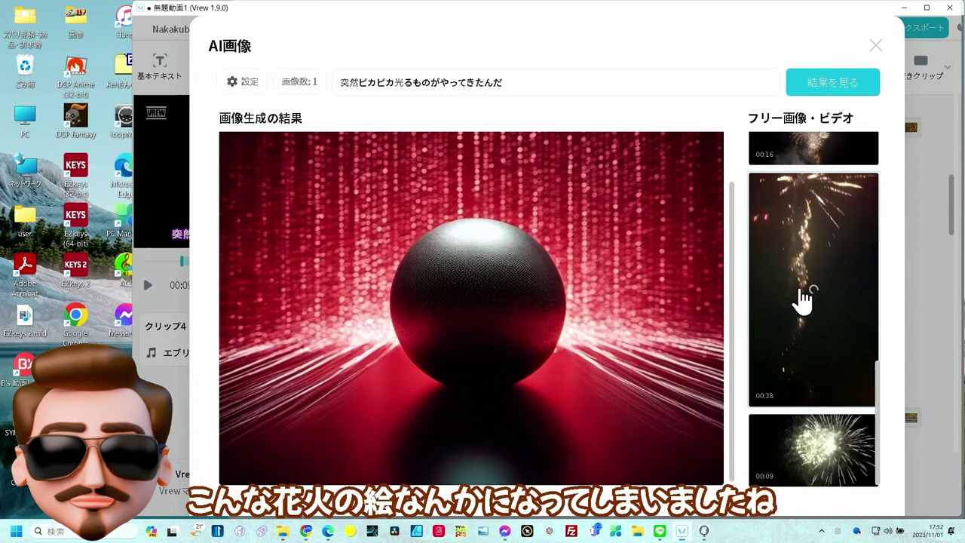
scroll(803, 300, down, 1)
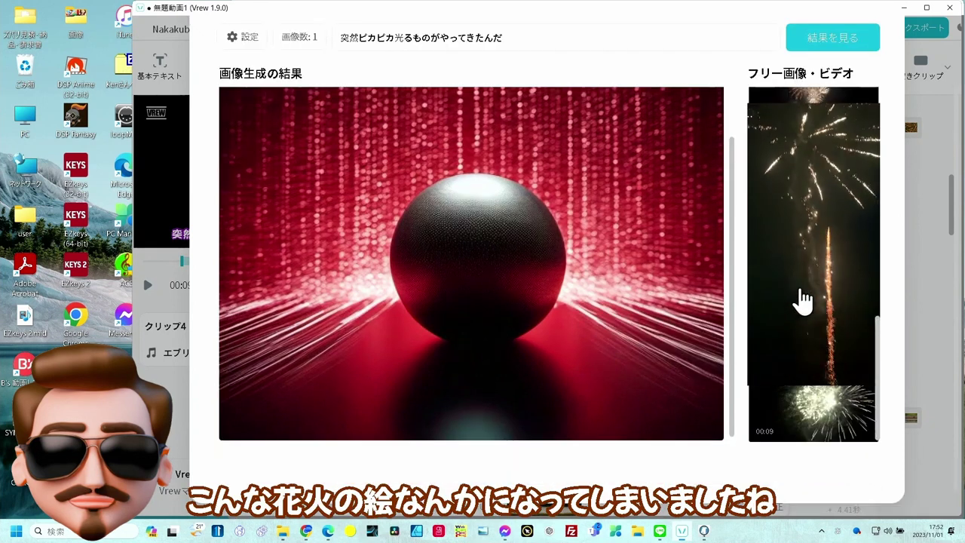
scroll(814, 295, up, 2)
scroll(819, 265, up, 2)
scroll(821, 264, up, 1)
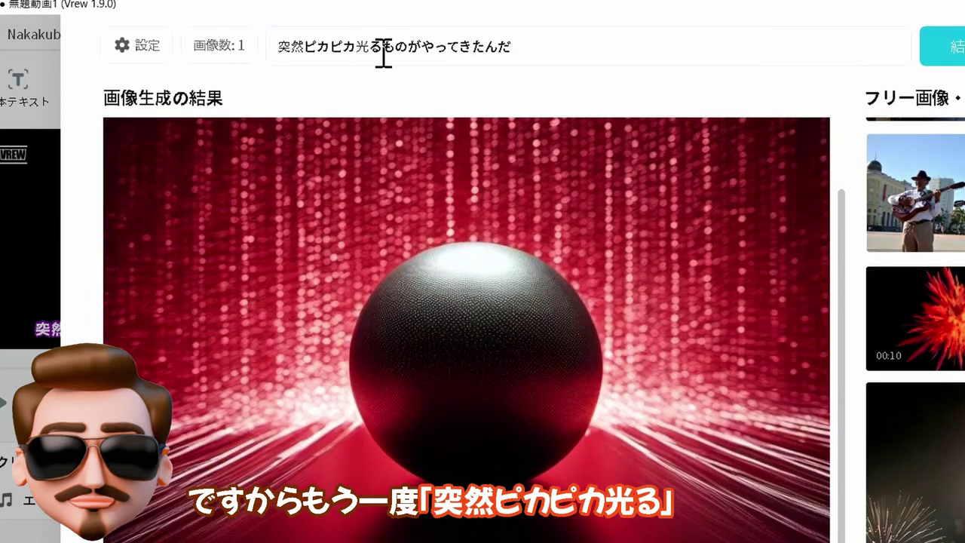
Trim the prompt to ピカピカ光る in two passes, regenerating until a red faceted gem appears.
drag(384, 52, 525, 50)
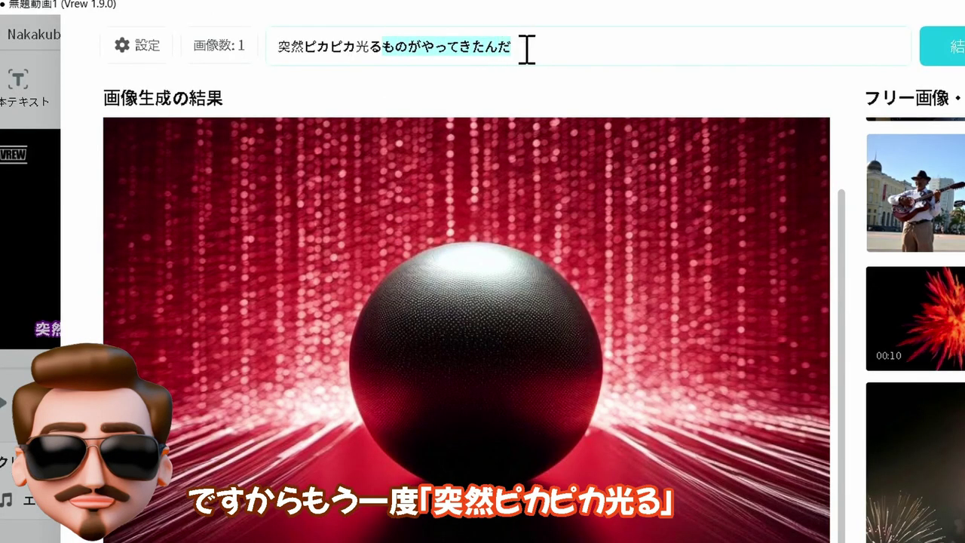
key(BackSpace)
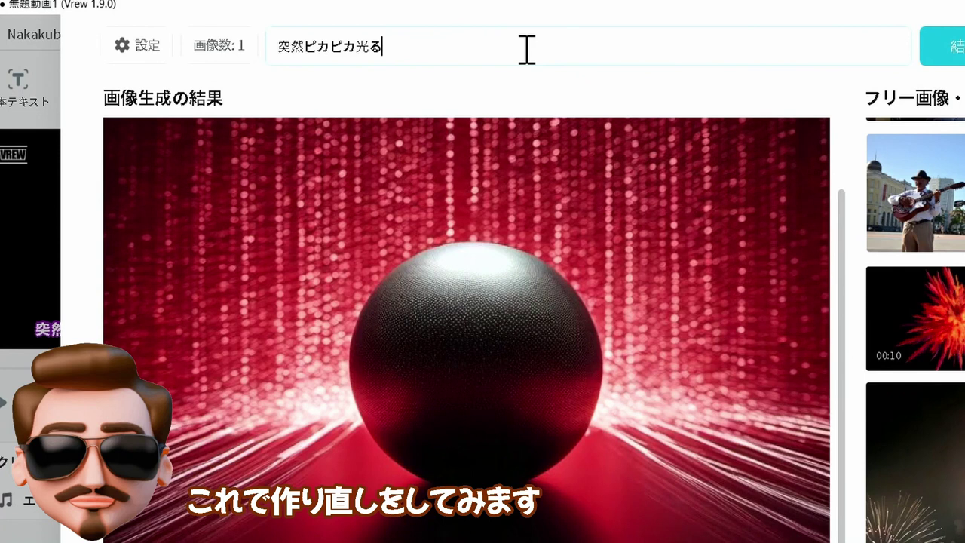
click(935, 45)
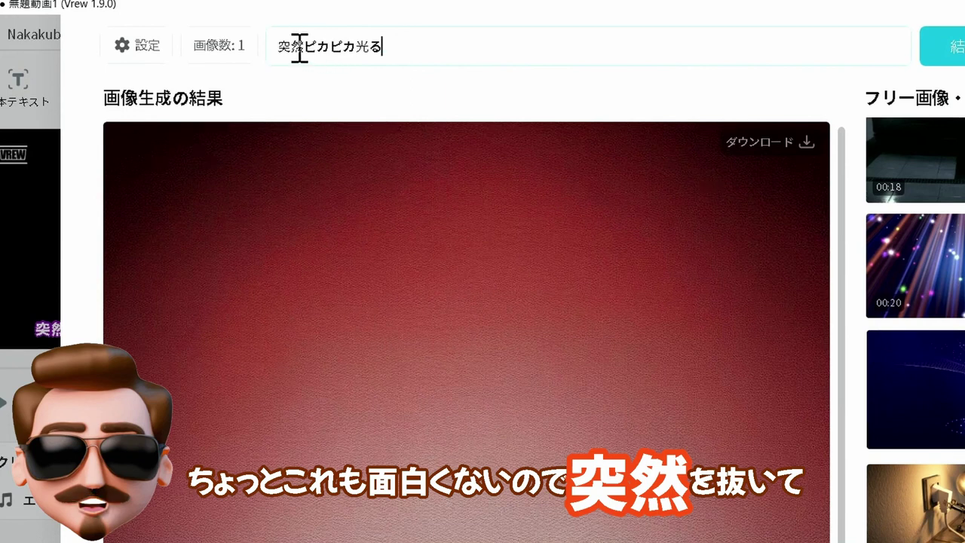
drag(306, 45, 256, 60)
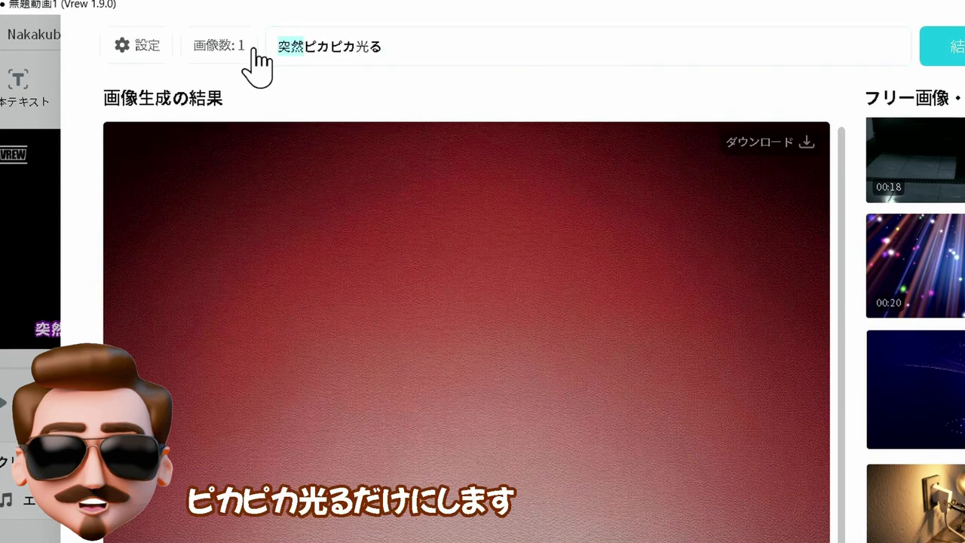
key(BackSpace)
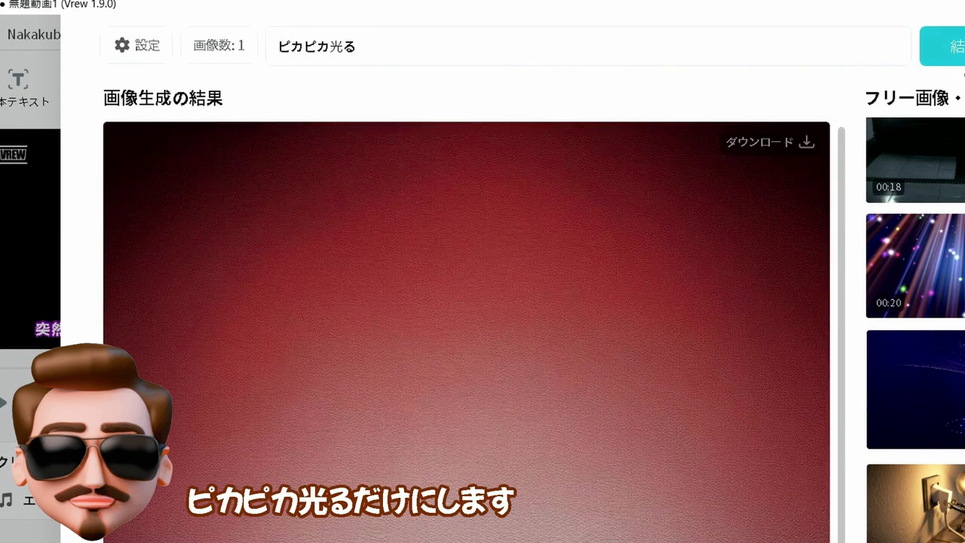
click(943, 47)
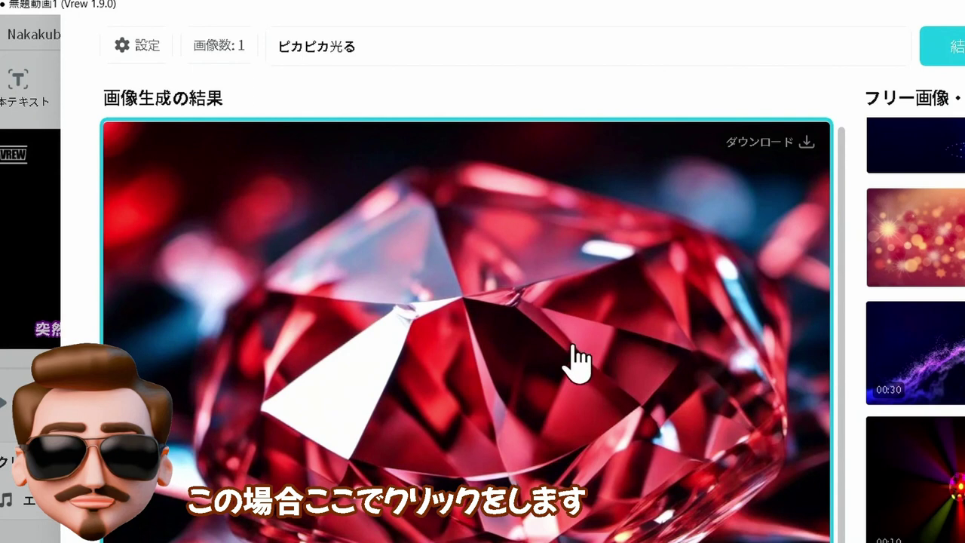
Insert the red gem image into clip 4, set it to 埋める, and preview clip 4.
click(576, 362)
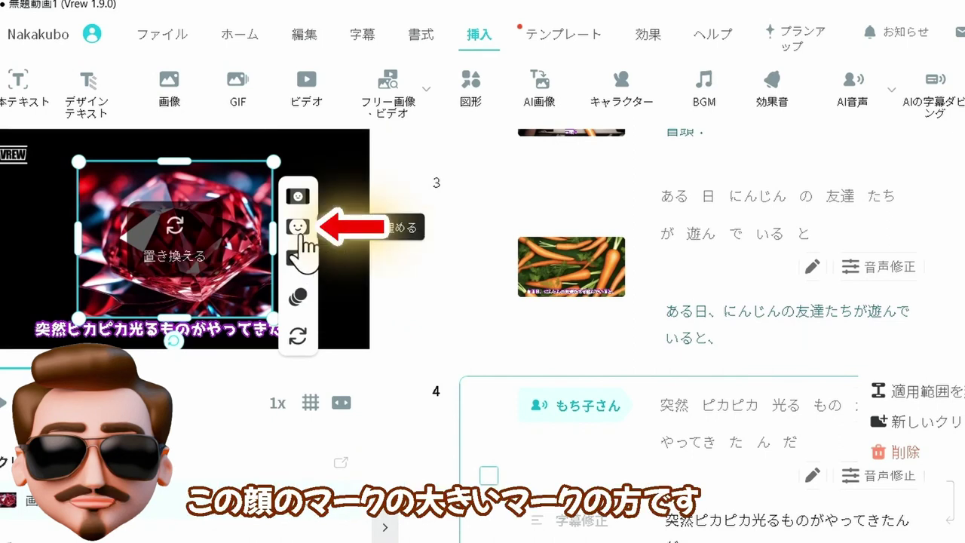
click(298, 228)
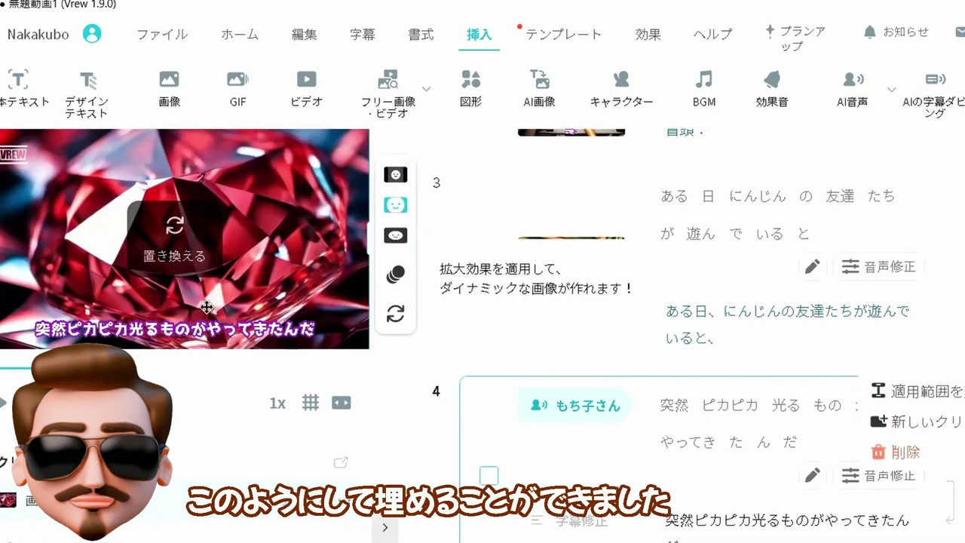
click(155, 371)
Select clips 10 (結末：) and 11 and join them with クリップを結合.
scroll(497, 422, down, 3)
scroll(497, 422, down, 3)
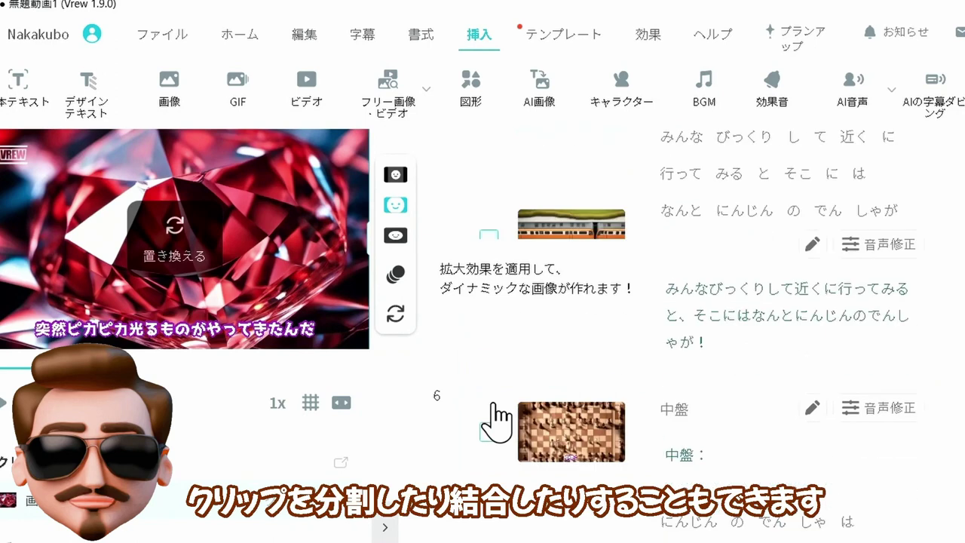
scroll(497, 421, down, 2)
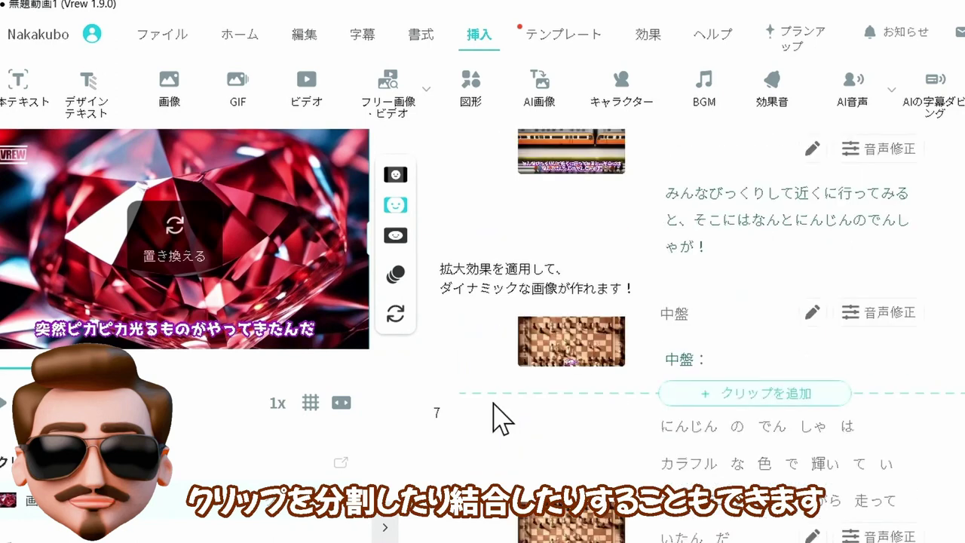
scroll(495, 418, down, 3)
scroll(496, 419, down, 3)
scroll(496, 418, down, 2)
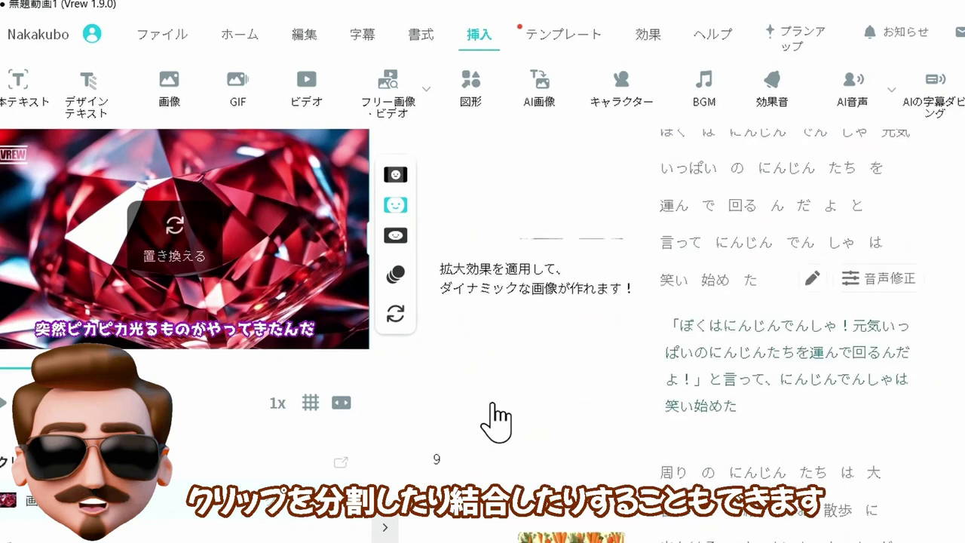
scroll(495, 420, down, 1)
scroll(496, 417, down, 2)
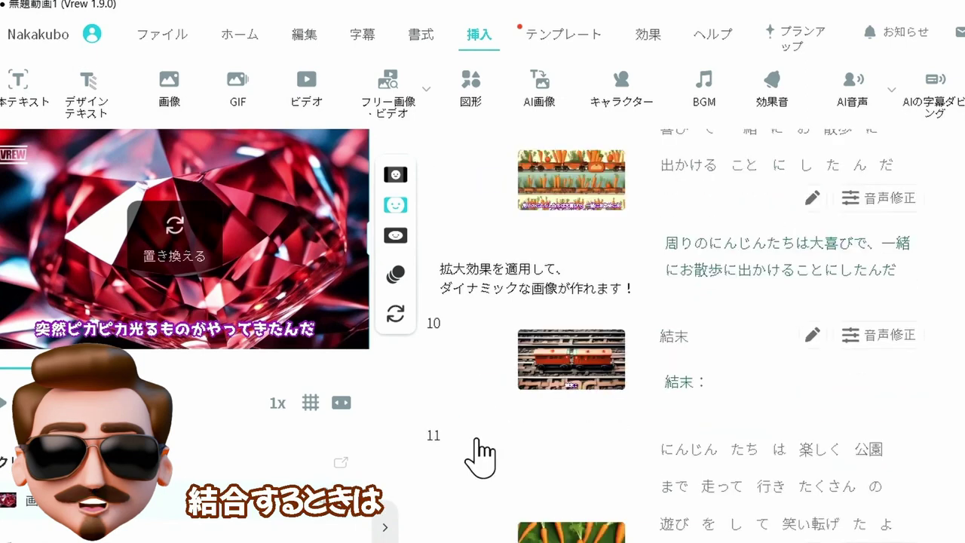
click(489, 360)
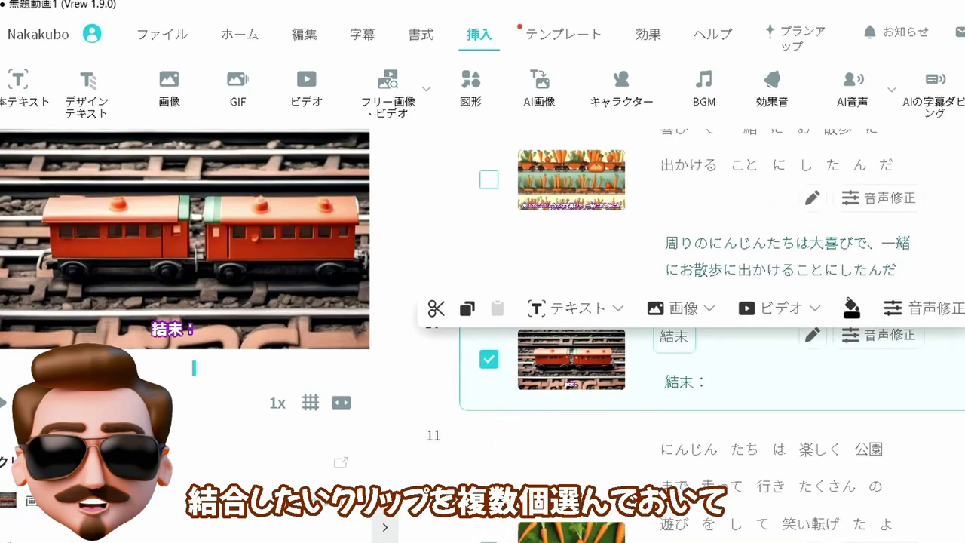
click(489, 539)
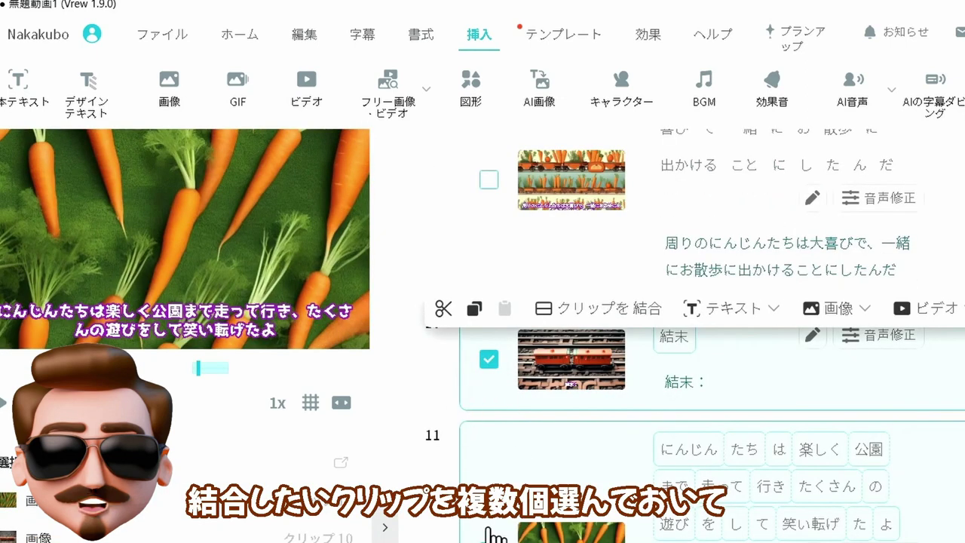
click(628, 317)
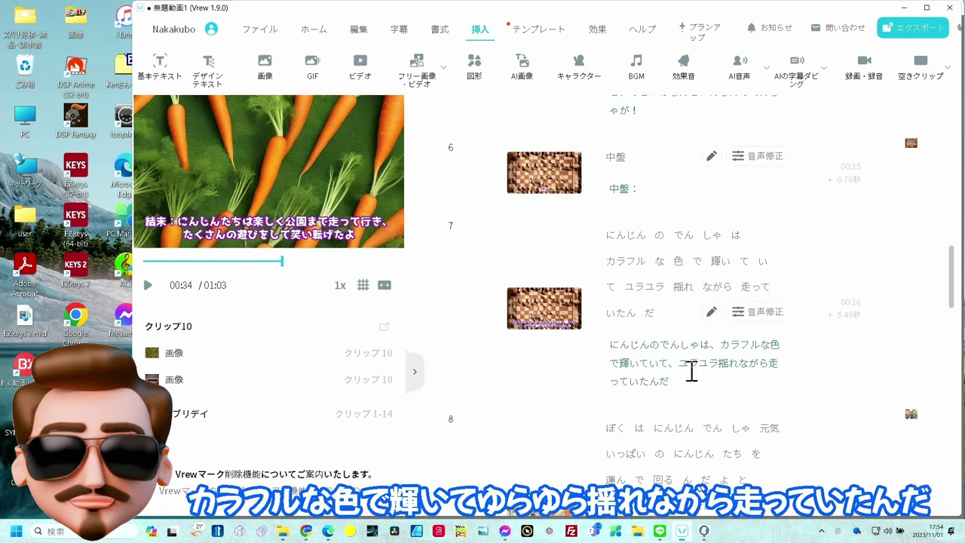
Open the AI音声の設定 dialog for clip 7's narration, voiced by もち子さん.
mouse_move(664, 413)
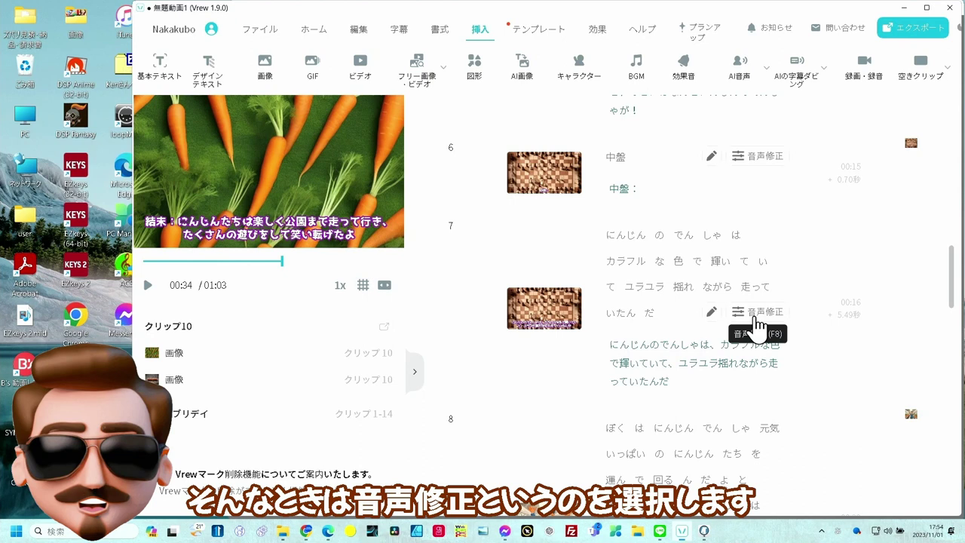
click(756, 312)
Cut カラフルな色で輝いていて、 from clip 7's narration text and regenerate its audio.
scroll(757, 328, down, 3)
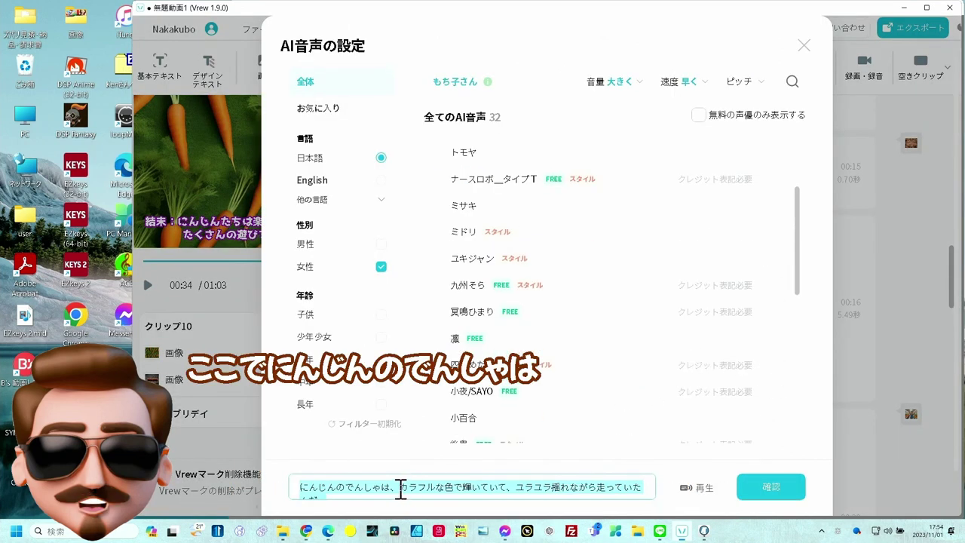
drag(401, 486, 516, 486)
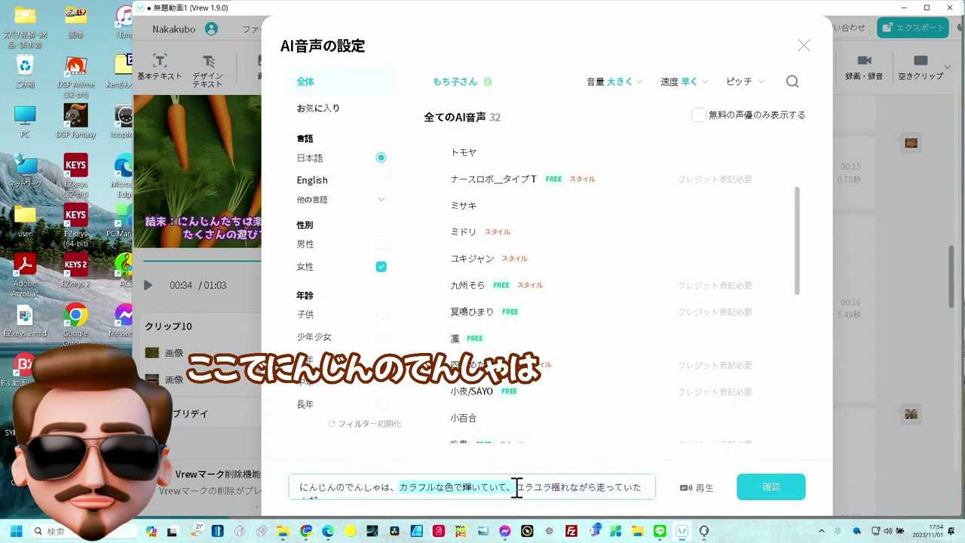
key(BackSpace)
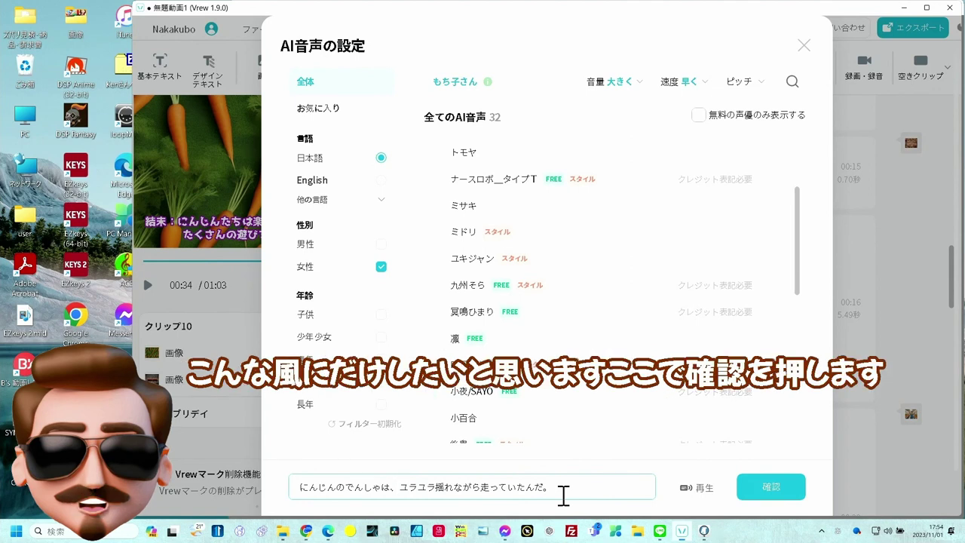
click(771, 487)
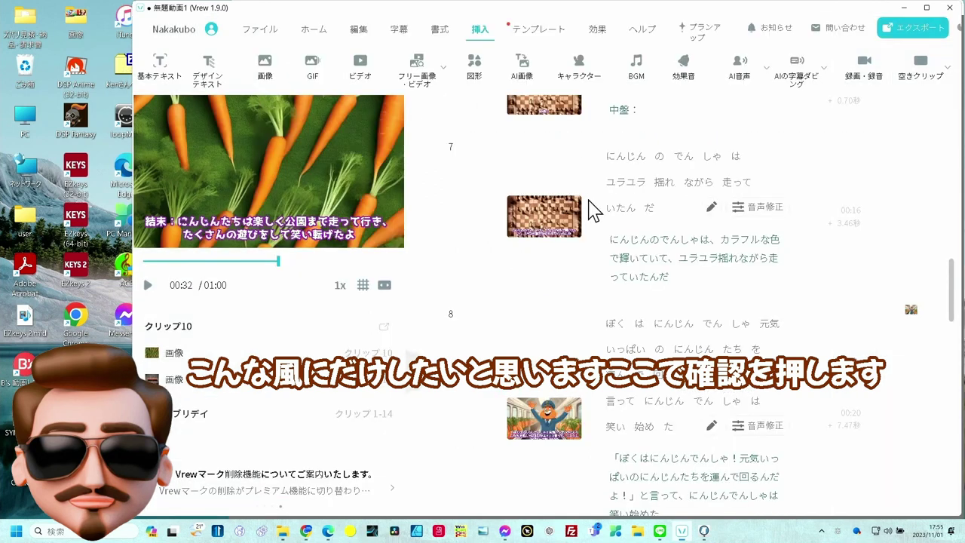
click(588, 283)
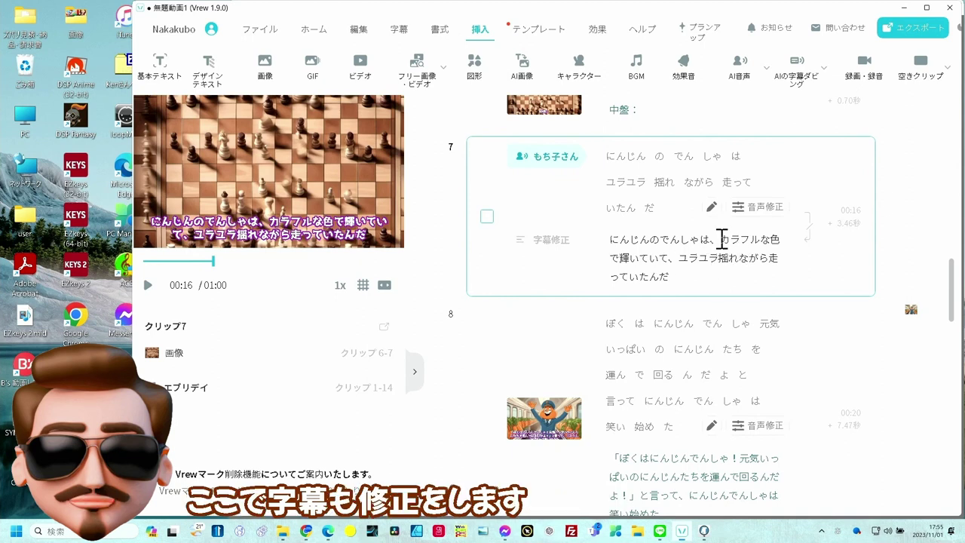
Delete カラフルな色で輝いていて、 from clip 7's subtitle and break the line after にんじんのでんしゃは、.
drag(722, 239, 688, 258)
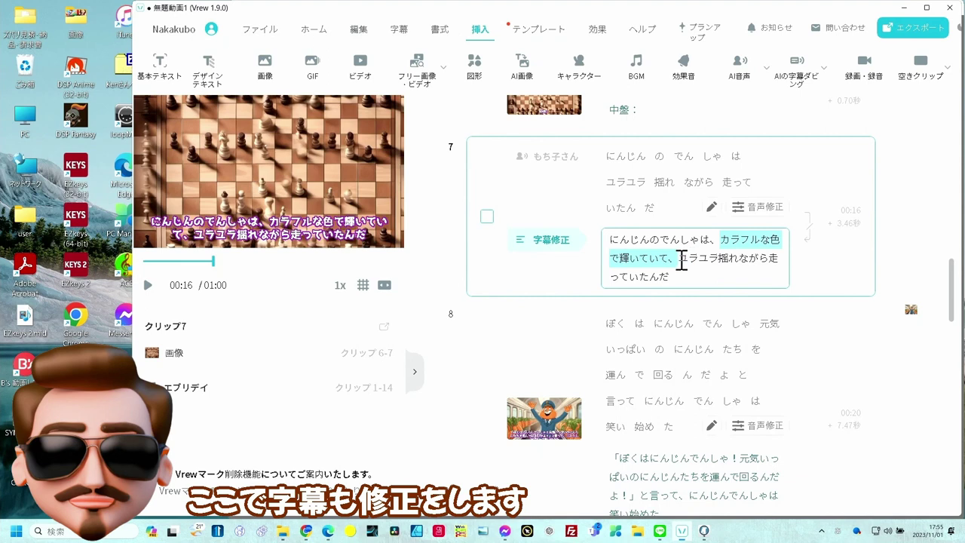
key(BackSpace)
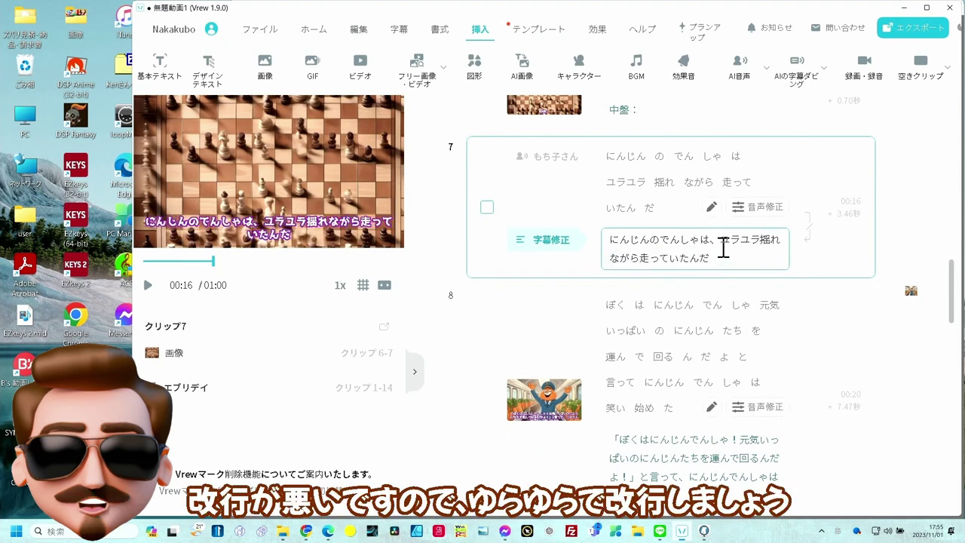
key(Return)
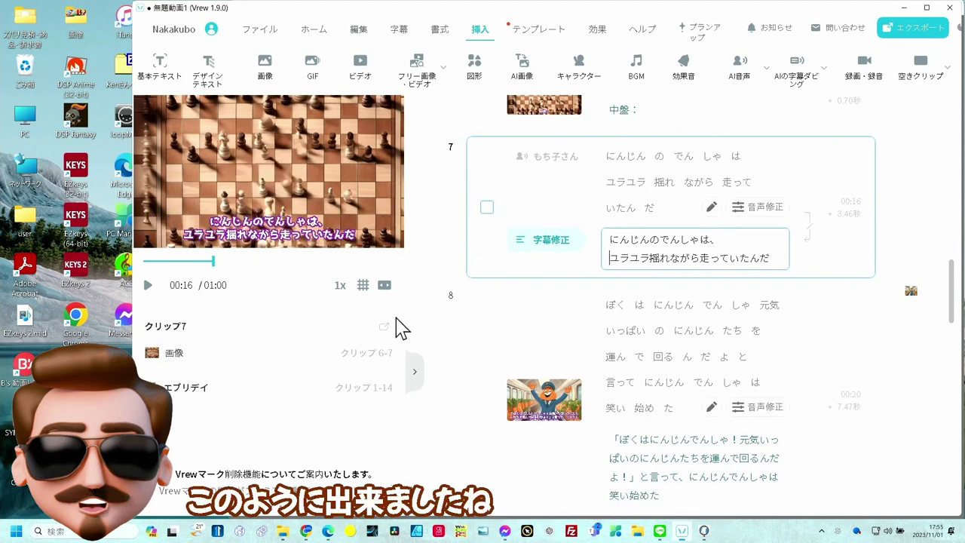
click(528, 215)
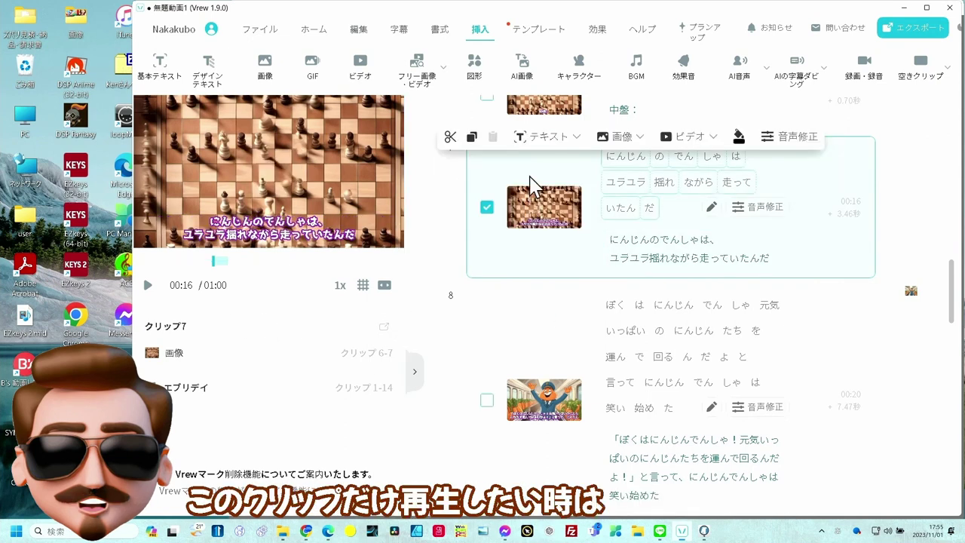
key(F4)
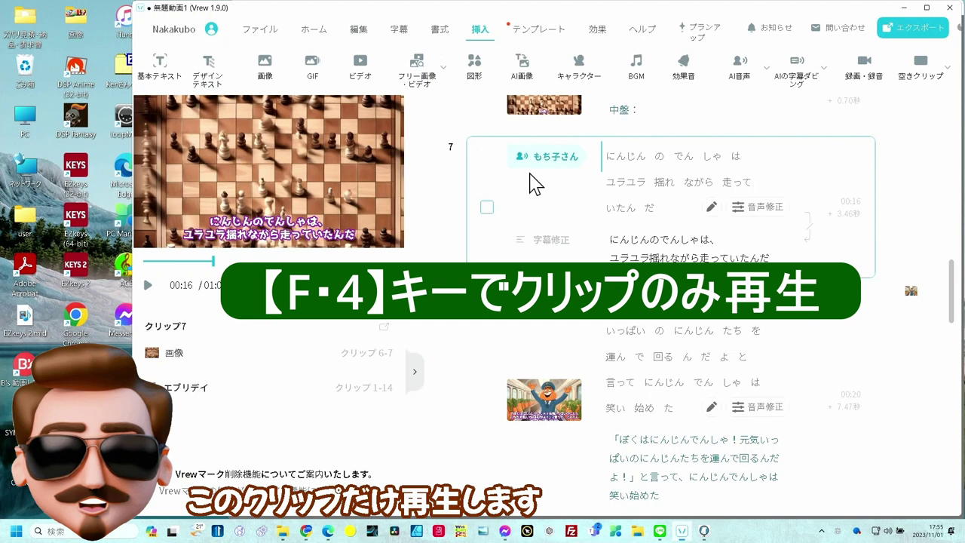
key(F4)
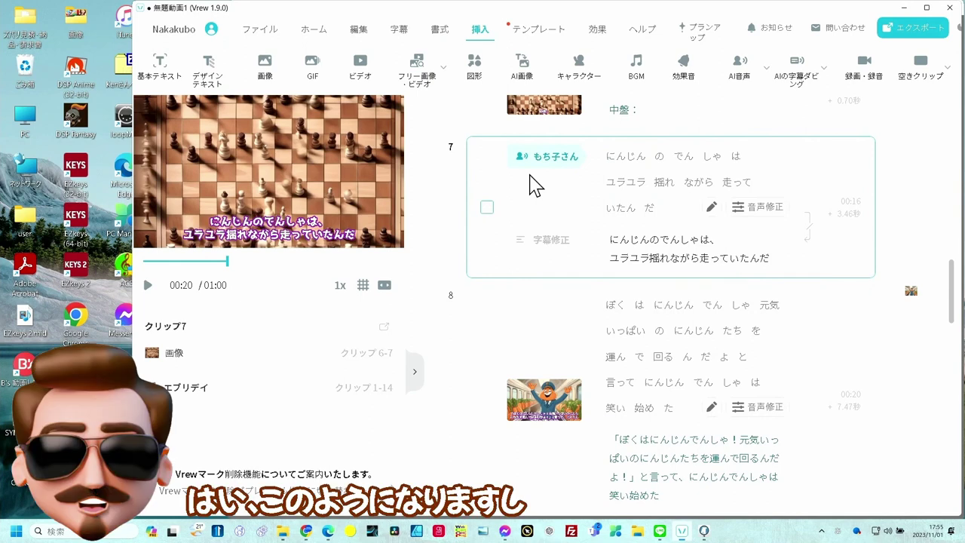
click(601, 167)
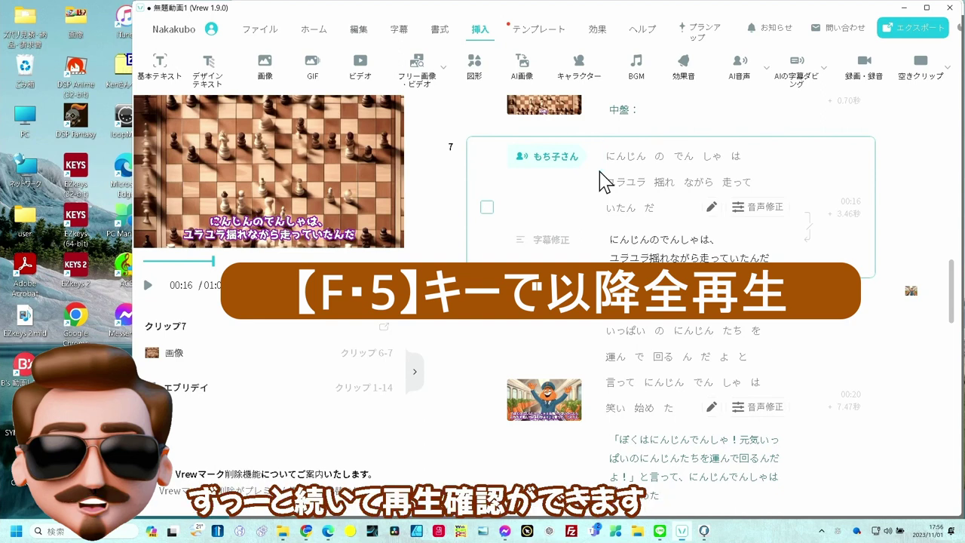
key(F5)
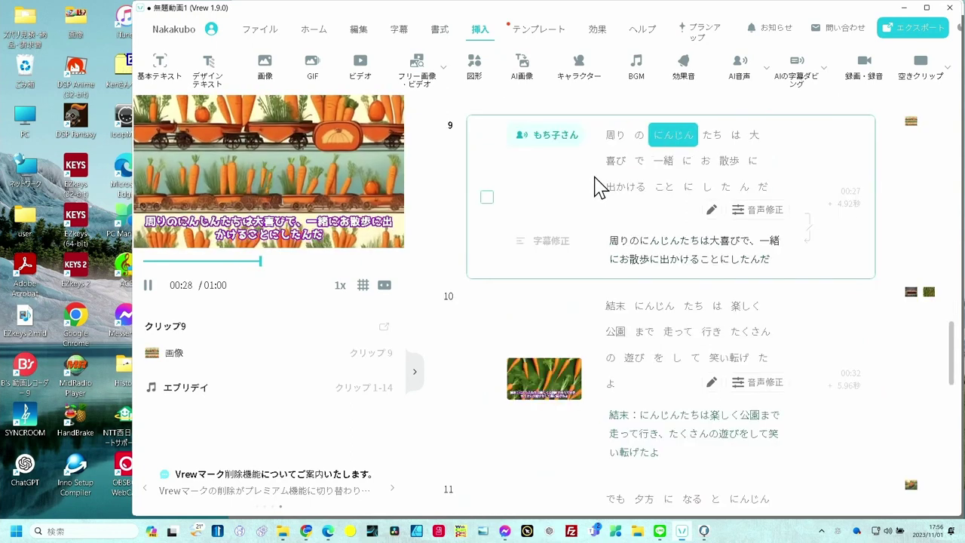
Stop playback and break clip 8 after 言って, making にんじんでんしゃは笑い始めた a separate clip 9.
key(space)
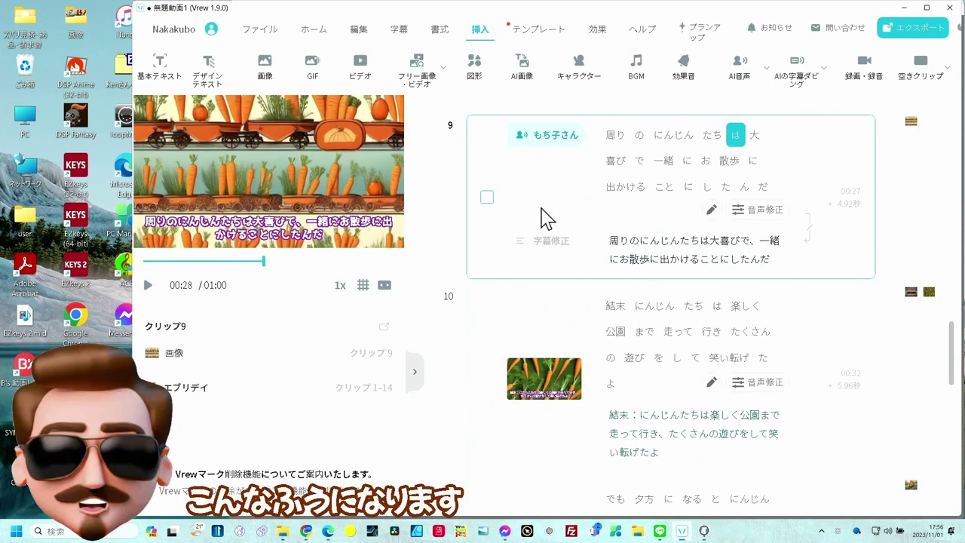
scroll(538, 215, up, 2)
click(551, 198)
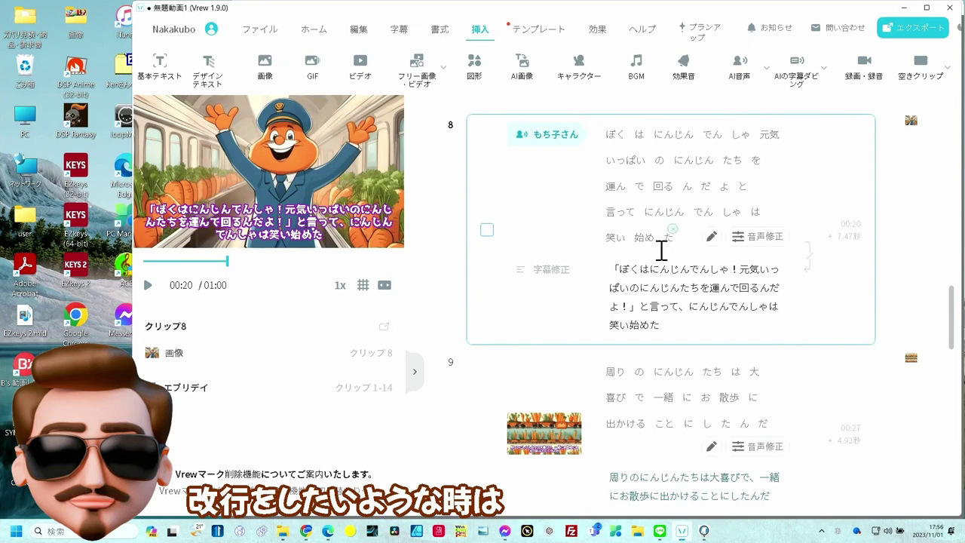
click(639, 213)
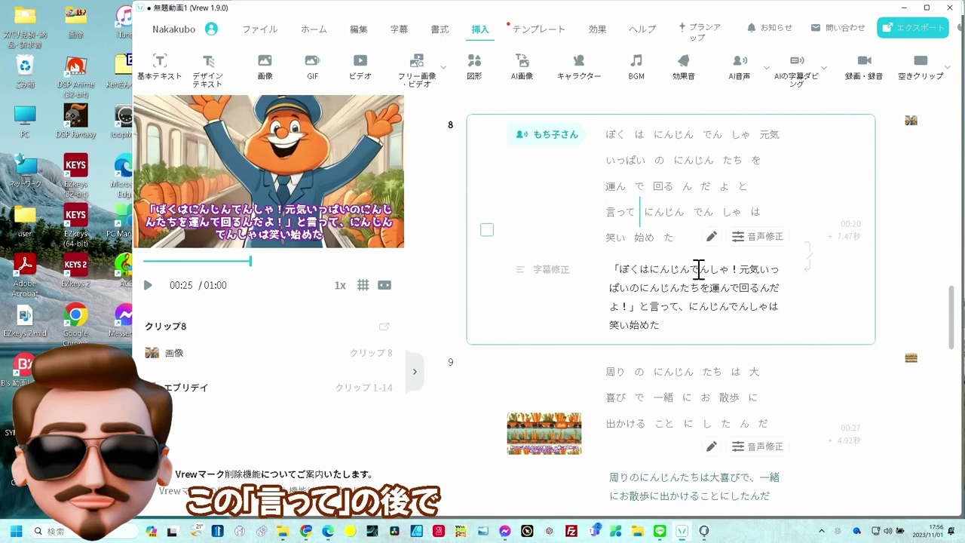
key(Return)
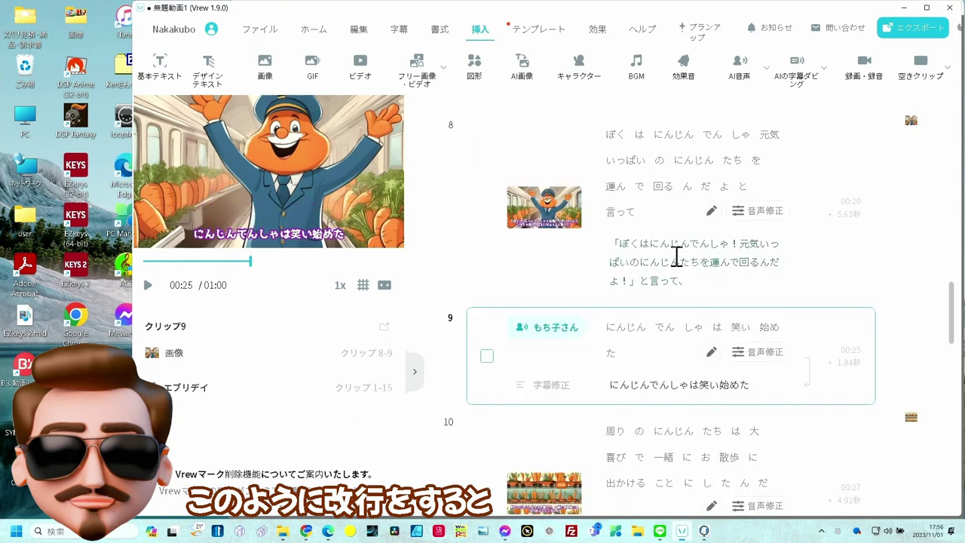
scroll(664, 253, up, 1)
click(547, 362)
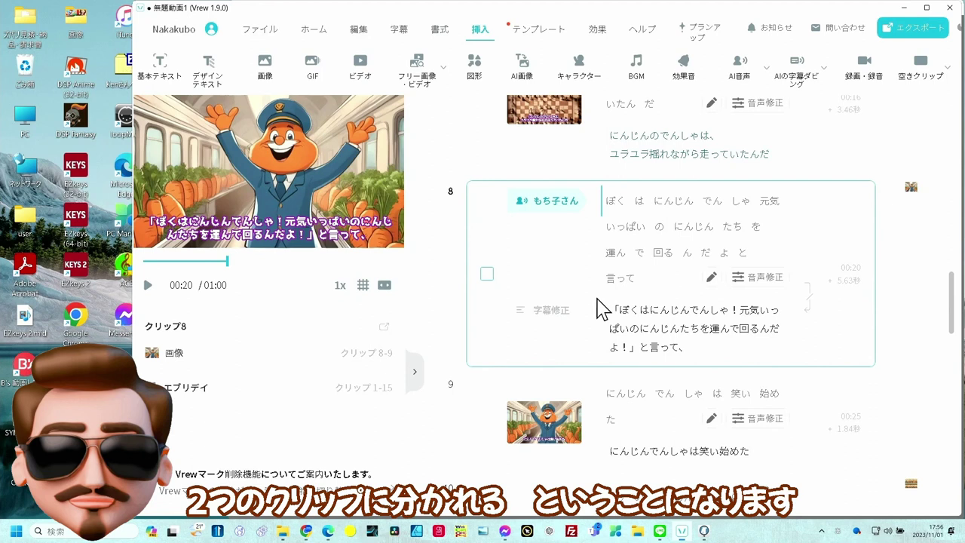
scroll(585, 301, down, 10)
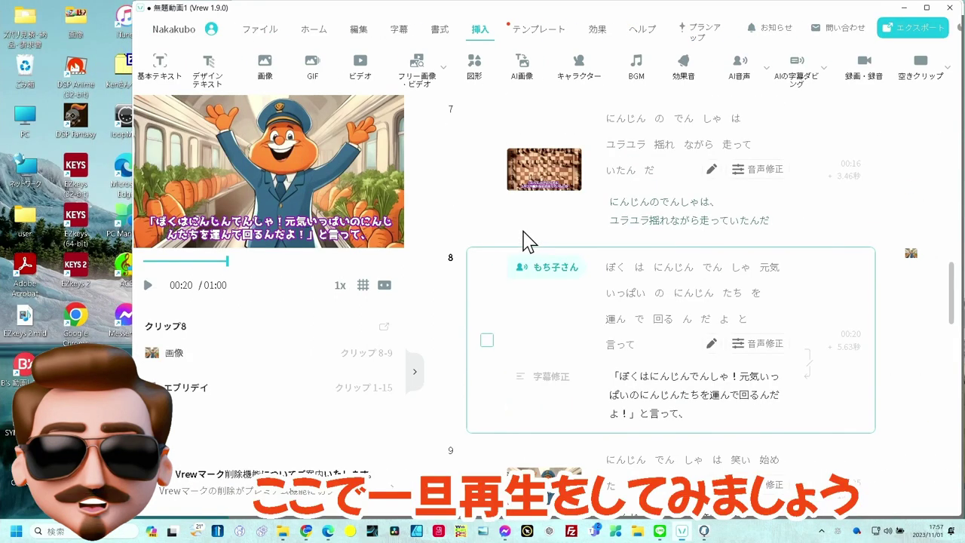
scroll(521, 242, up, 5)
scroll(519, 241, up, 5)
scroll(512, 234, up, 5)
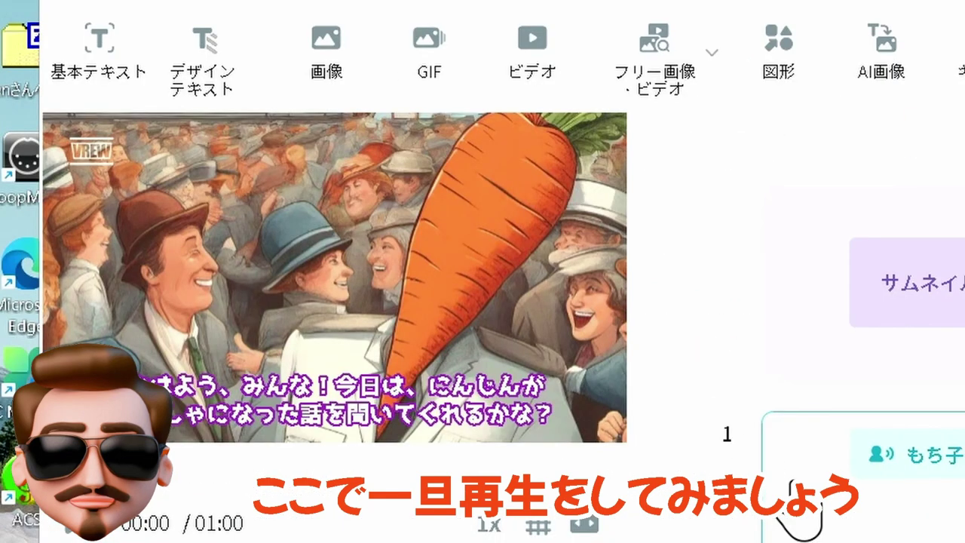
key(space)
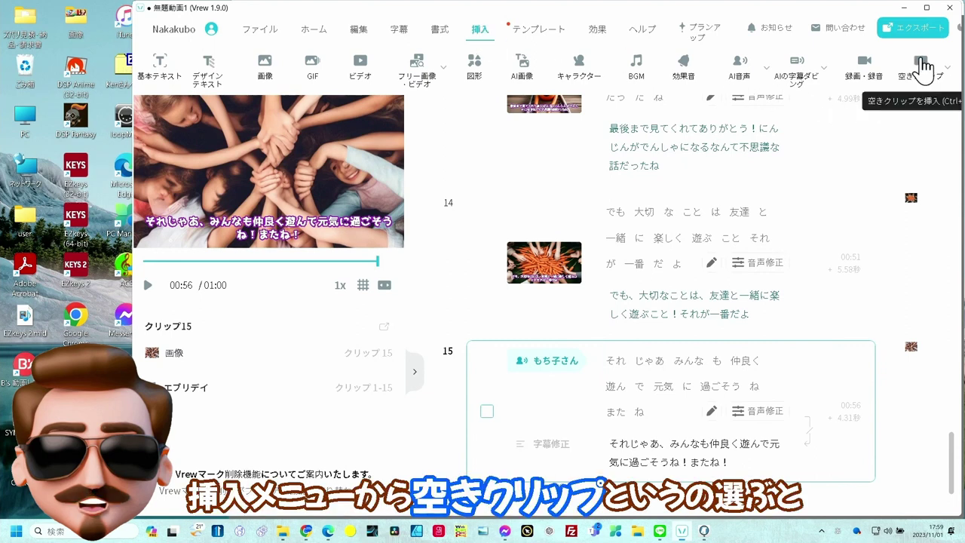
Add a blank 5-second clip 16 at the end of the video with 空きクリップ.
click(921, 68)
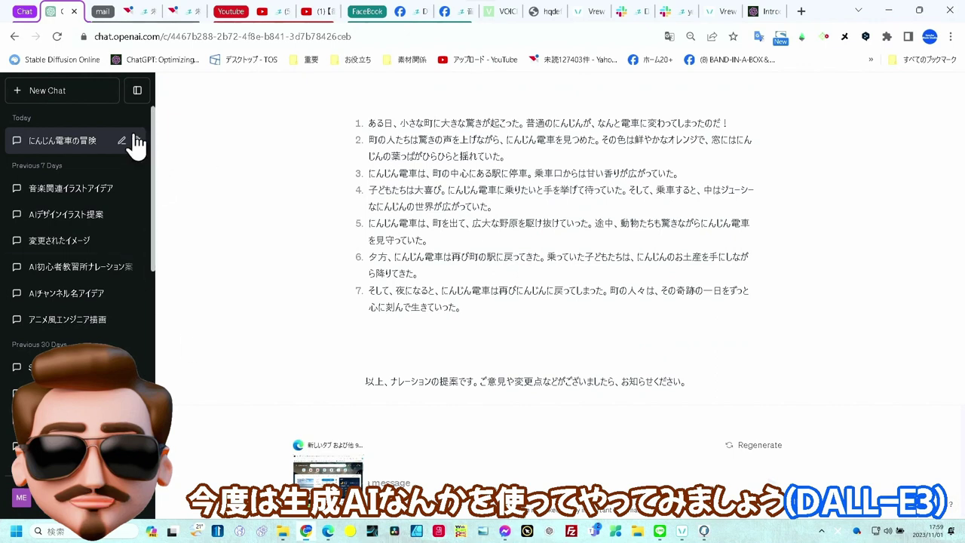
In a new ChatGPT chat, request a cute carrot-train illustration: 'にんじん電車をイメージしたかわいいイラスト書いて'.
click(81, 98)
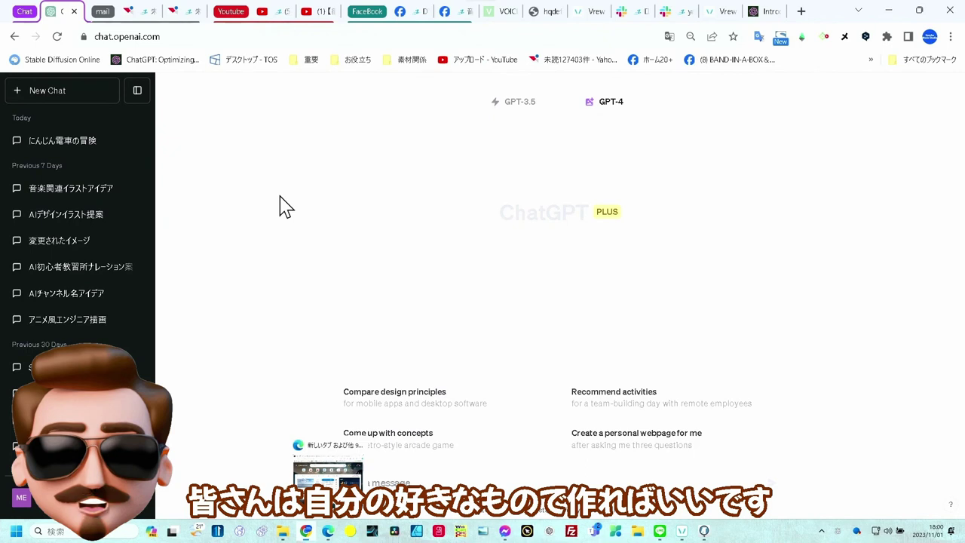
mouse_move(615, 111)
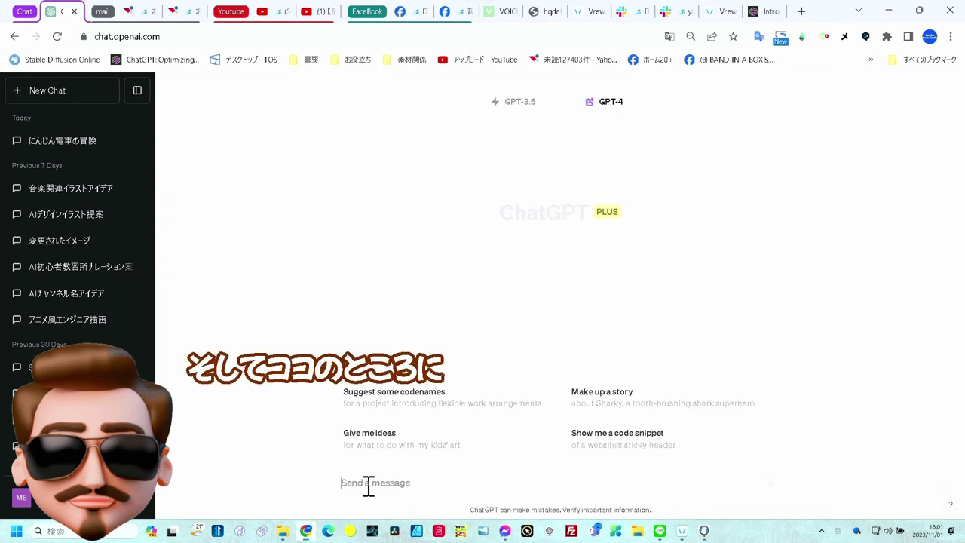
text(にんじん電車をイメージしたかわいいイラスト書いて)
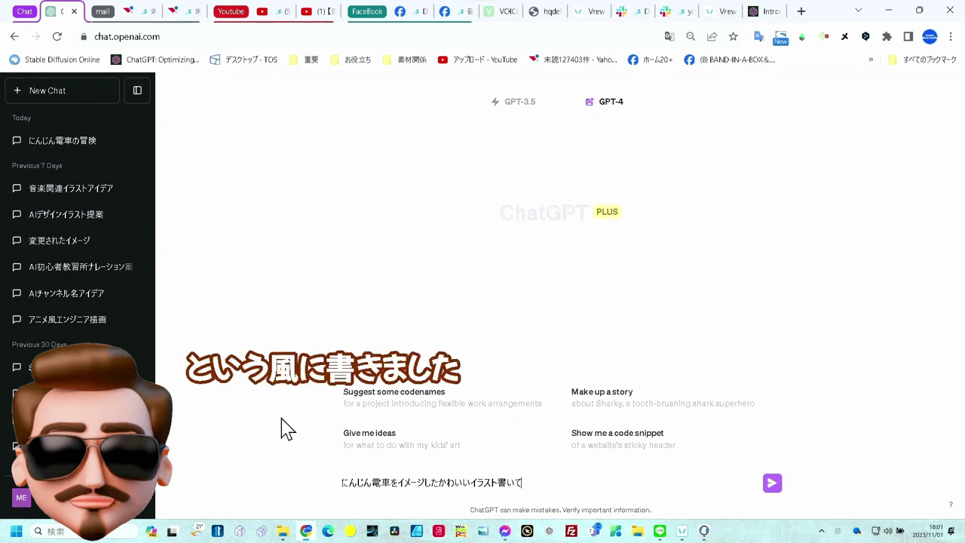
key(Return)
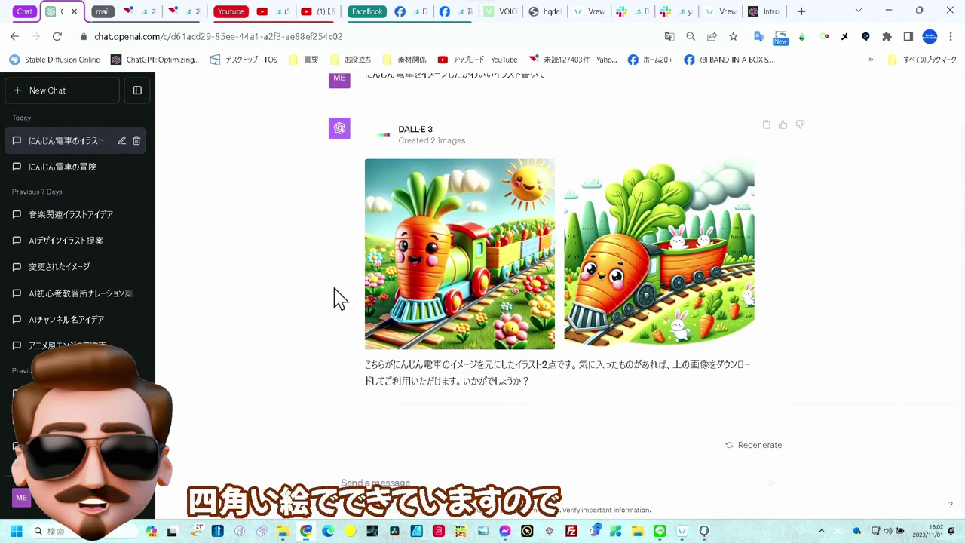
Ask ChatGPT to remake image 2 in 16:9 ('２の画像を１６：９にして').
click(424, 483)
text(２の画像を１６：９にして)
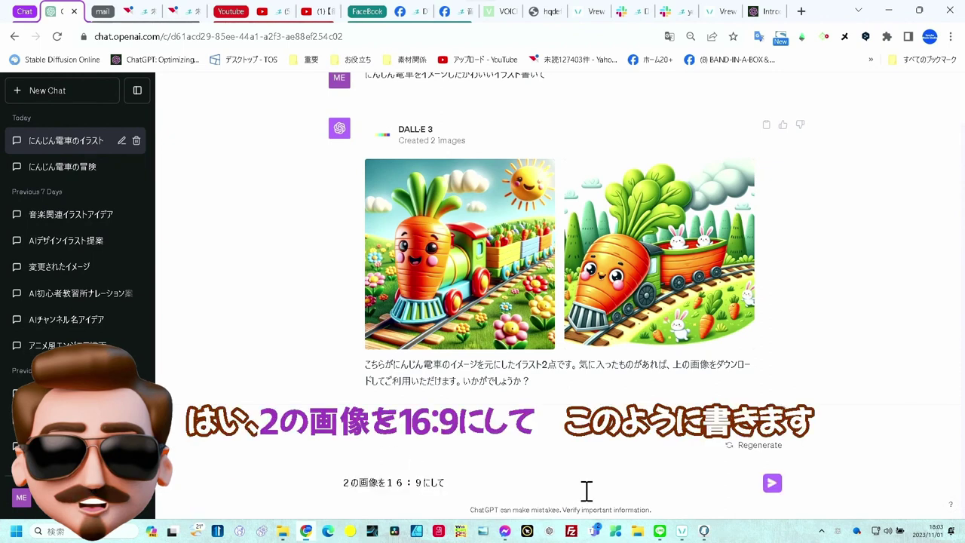
click(774, 484)
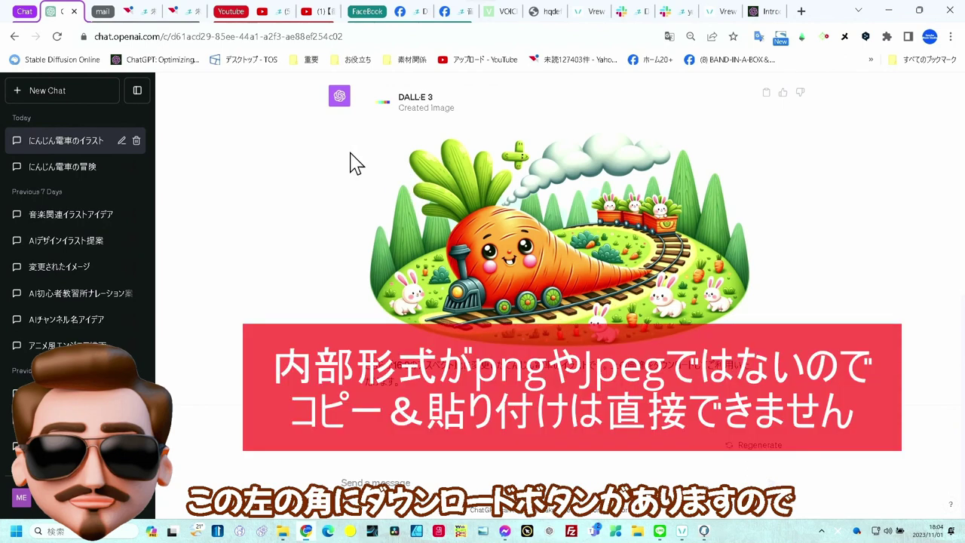
Download the 16:9 carrot-train image and save it to the Downloads folder.
mouse_move(378, 145)
click(376, 139)
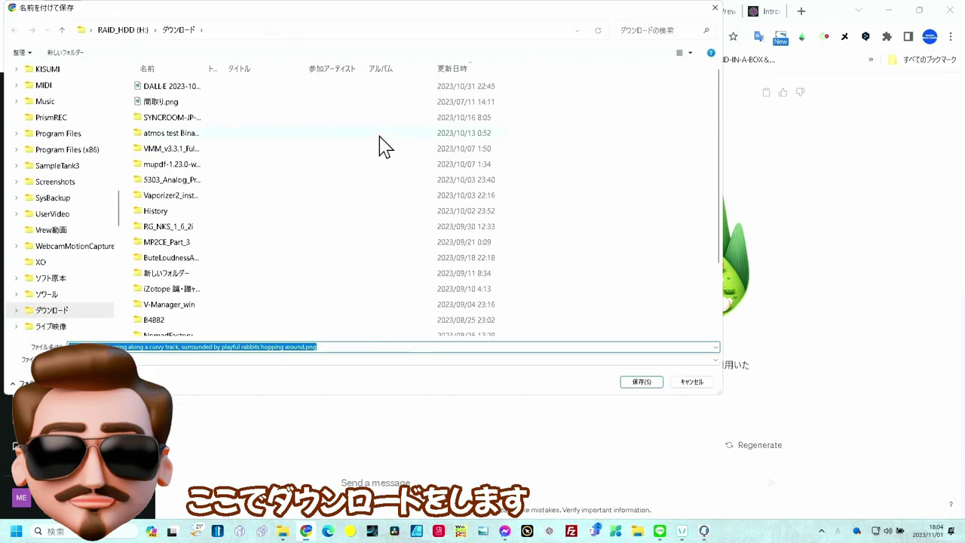
scroll(65, 160, up, 10)
click(64, 155)
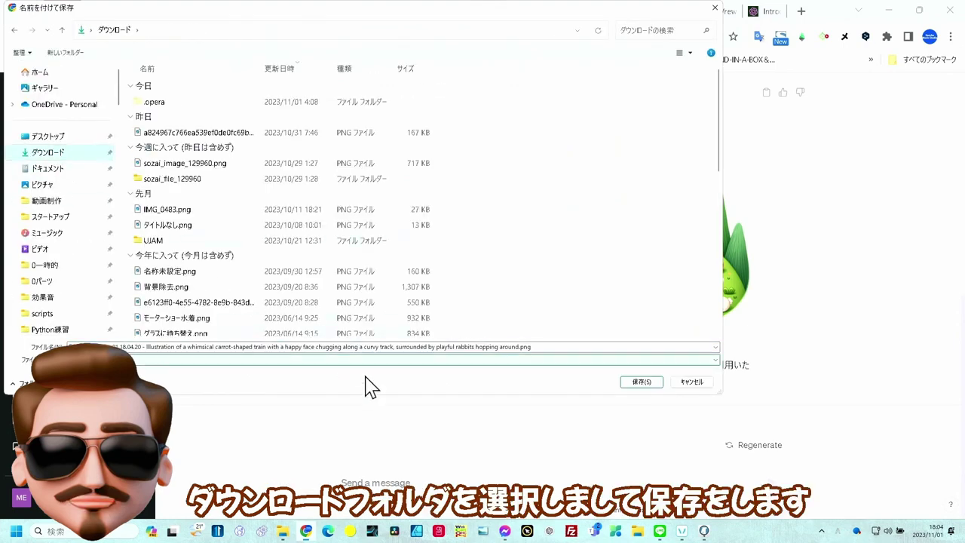
click(647, 383)
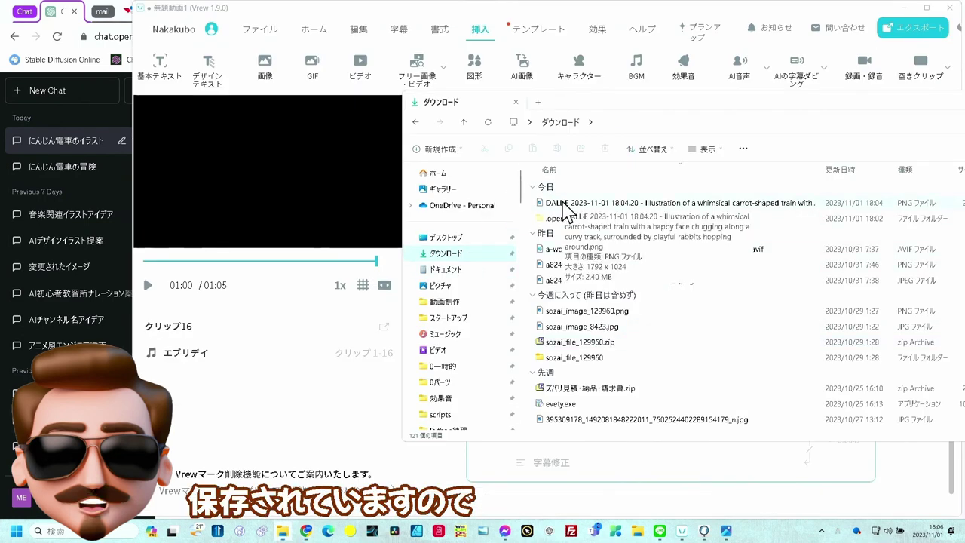
click(890, 193)
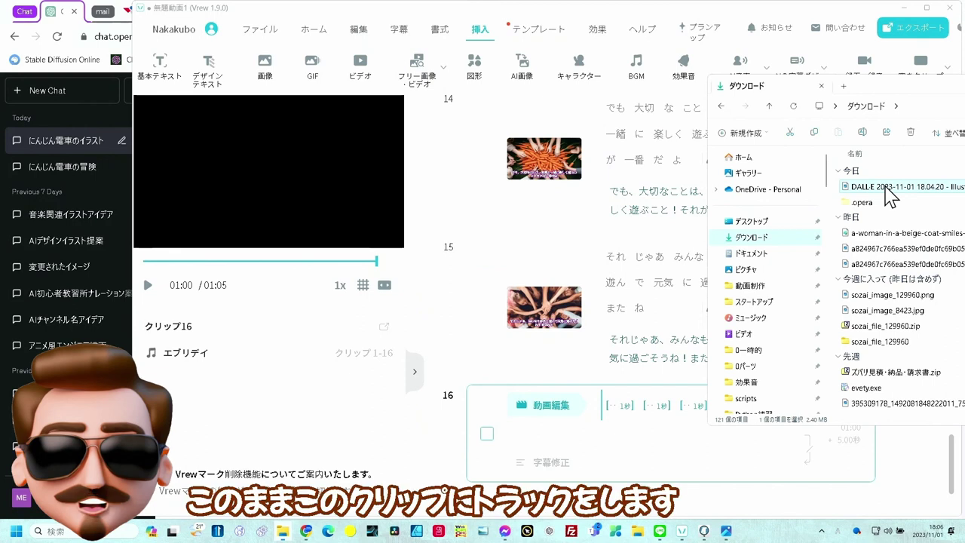
drag(890, 196, 562, 440)
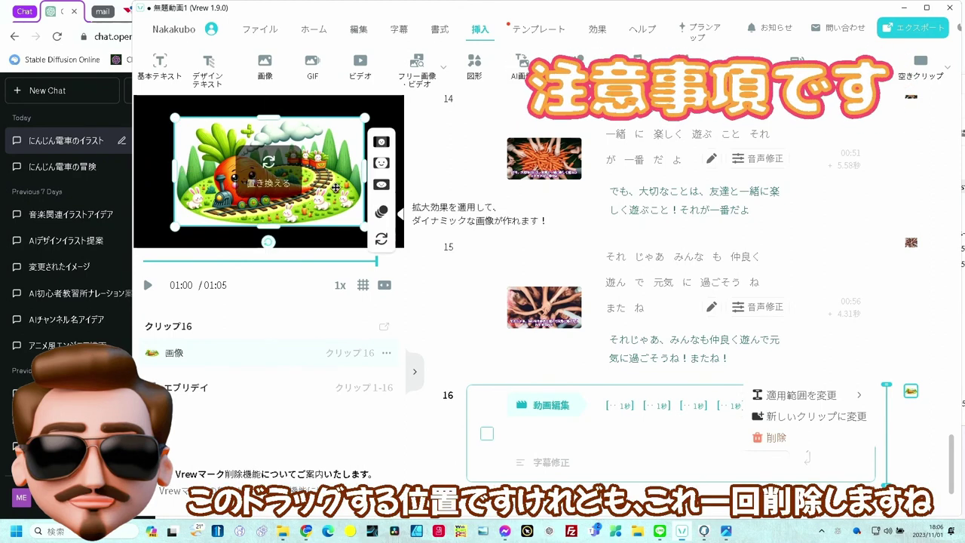
right_click(336, 190)
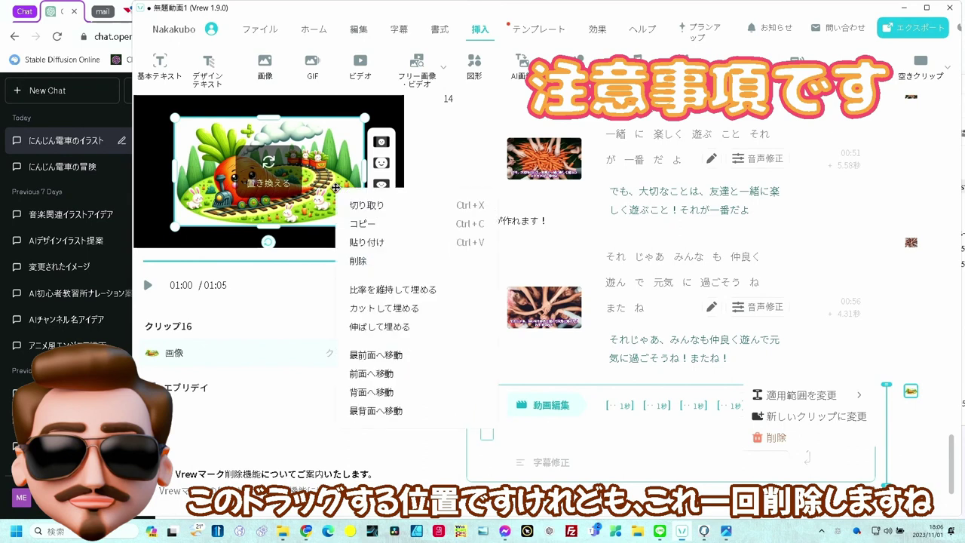
click(355, 260)
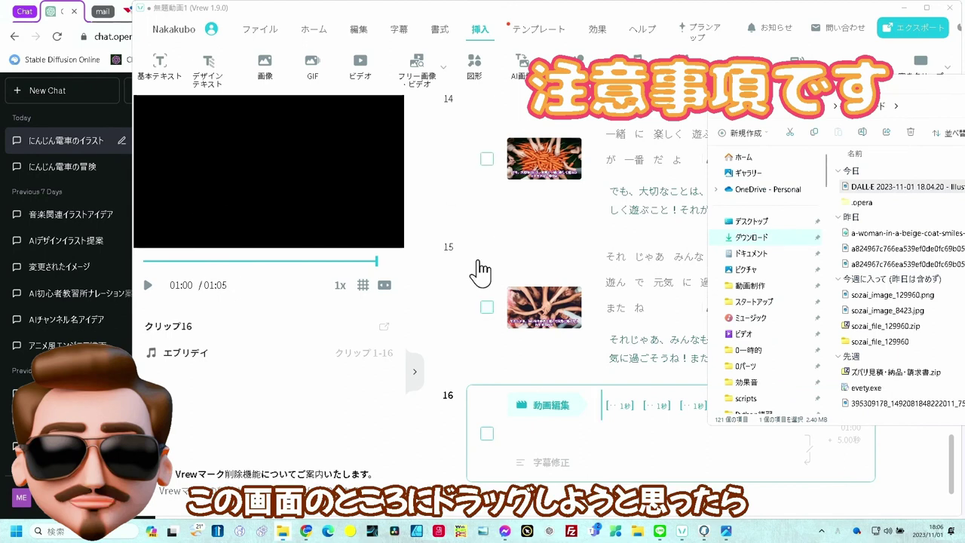
Drag the DALL·E carrot-train PNG from Explorer and drop it onto clip 16's thumbnail.
drag(860, 199, 242, 210)
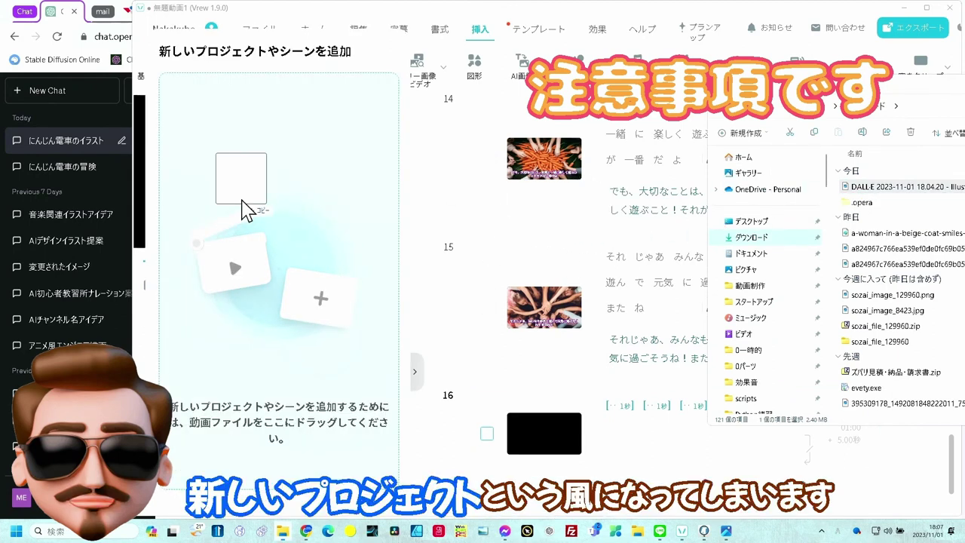
mouse_move(242, 210)
mouse_down()
mouse_move(273, 217)
mouse_move(720, 179)
mouse_move(866, 196)
mouse_move(556, 449)
mouse_up()
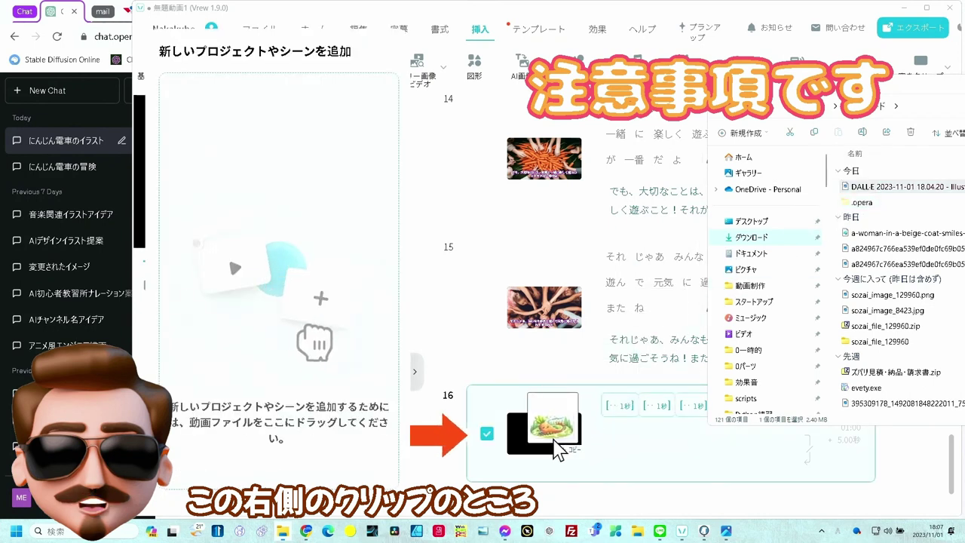
drag(557, 448, 556, 449)
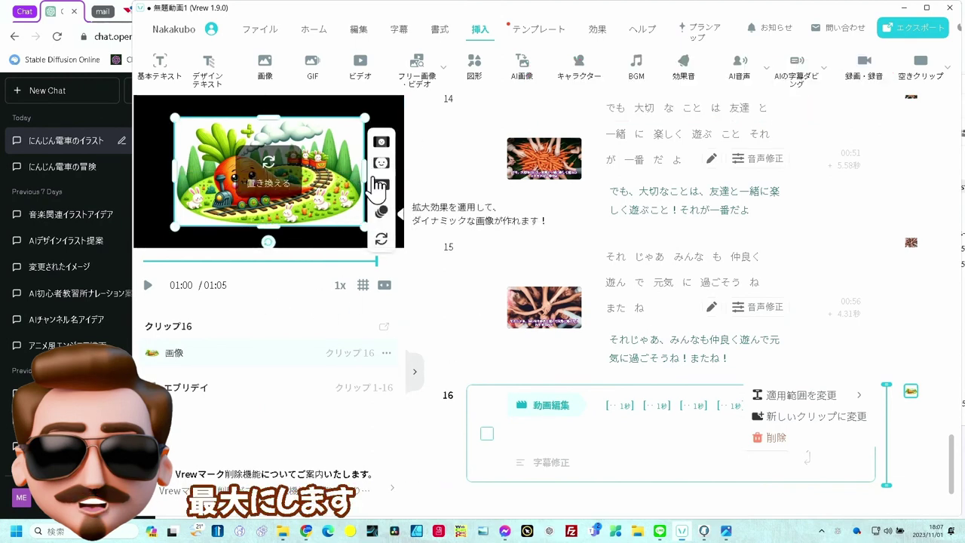
Make the carrot-train image fill clip 16's frame and enter END as the clip's subtitle.
click(381, 164)
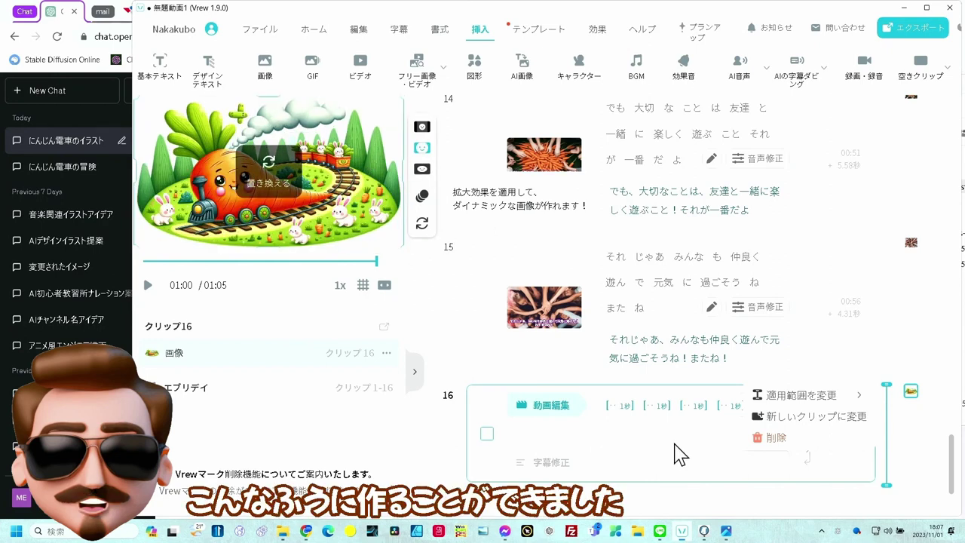
click(726, 457)
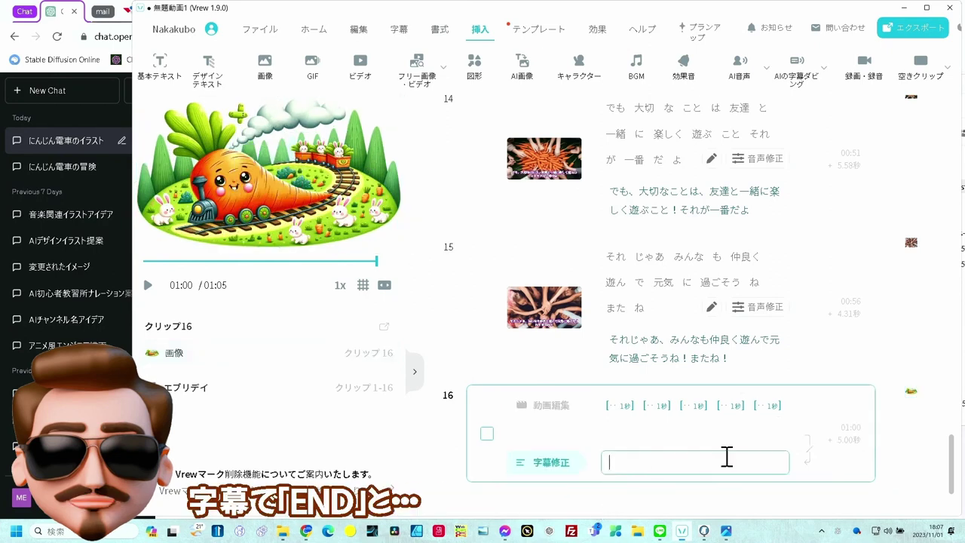
text(END)
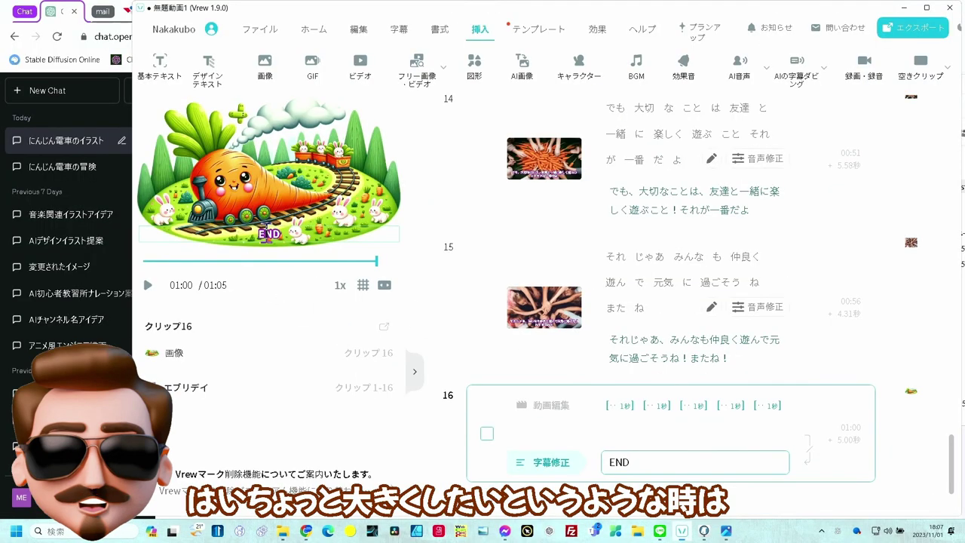
click(268, 234)
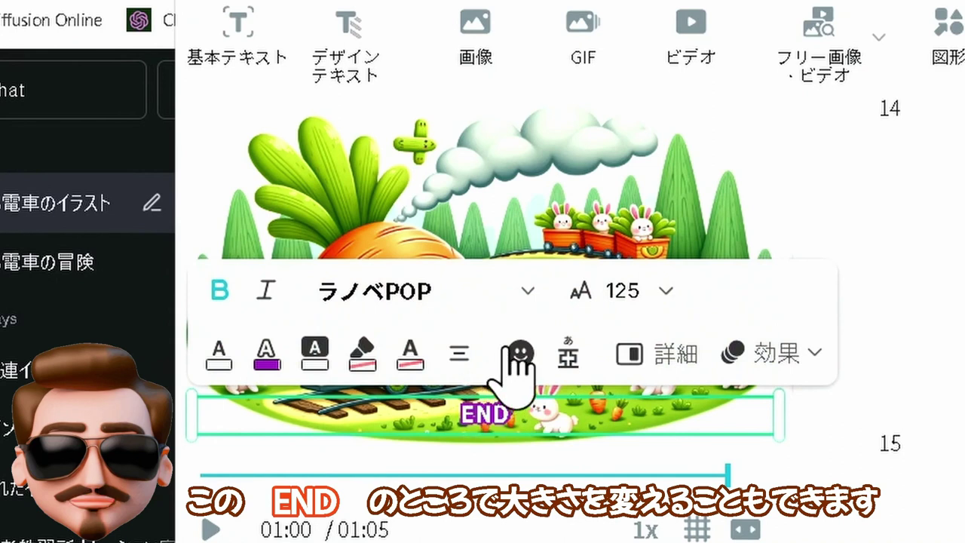
Set the END title's font size to 250 and move it to the centre of the image.
click(665, 290)
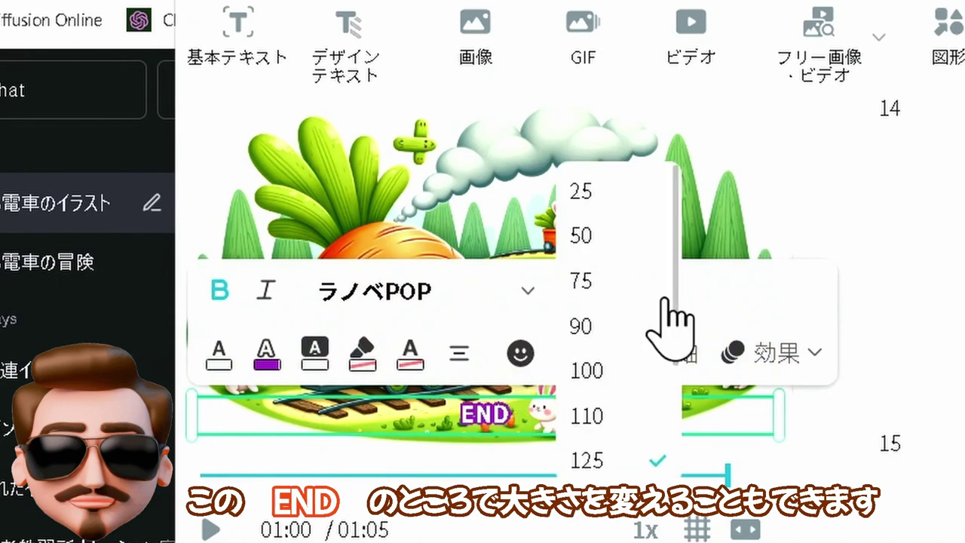
scroll(668, 309, down, 3)
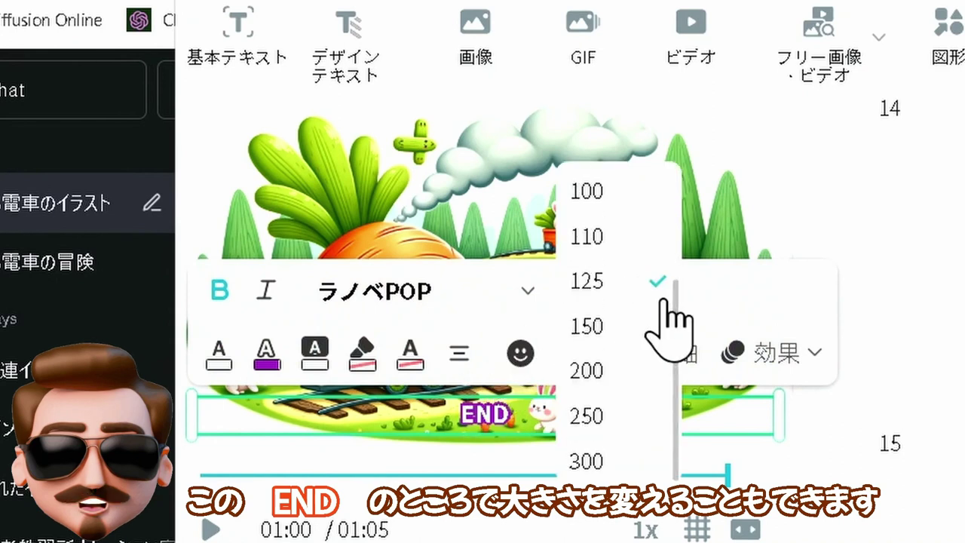
click(617, 415)
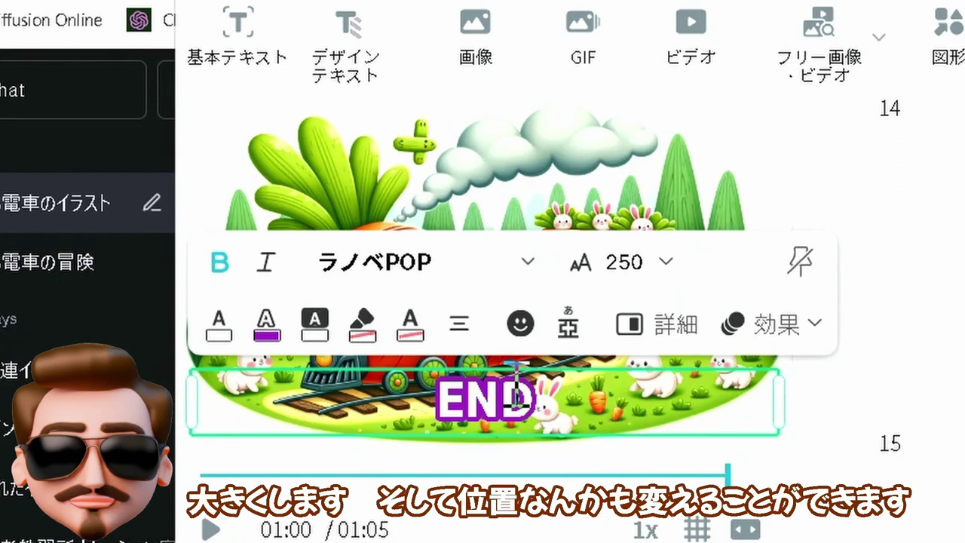
click(574, 374)
drag(577, 366, 580, 283)
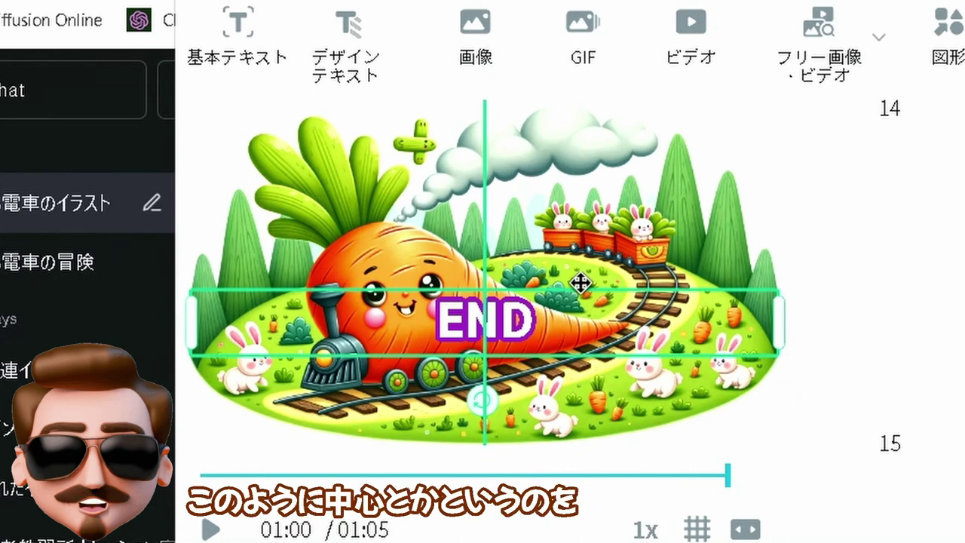
drag(580, 284, 580, 294)
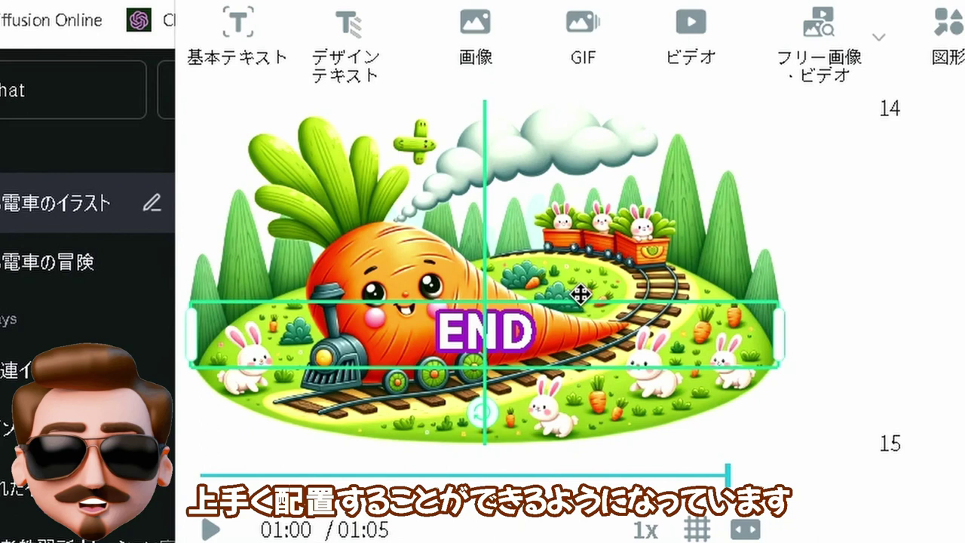
Select the carrot image in clip 13 and apply the 押し出す animation to it.
scroll(515, 209, up, 1)
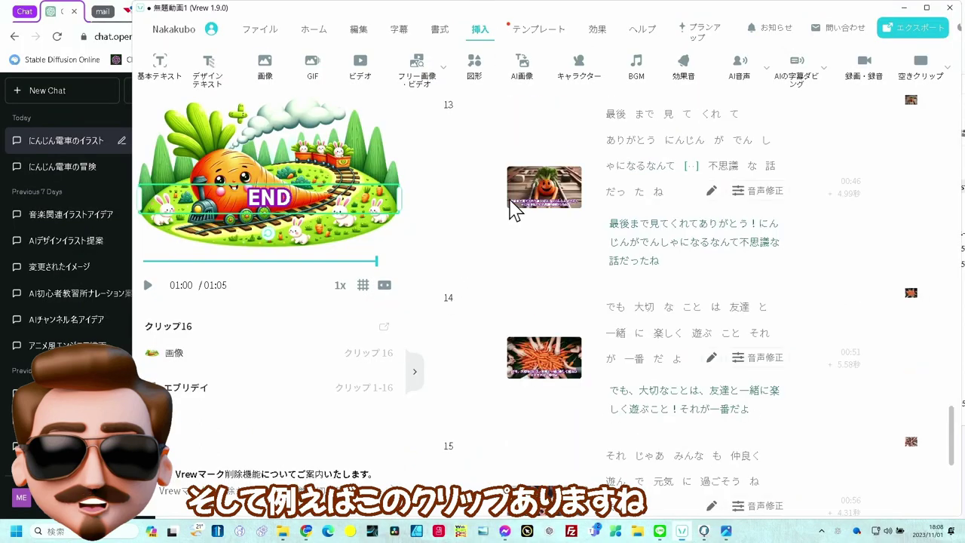
click(515, 209)
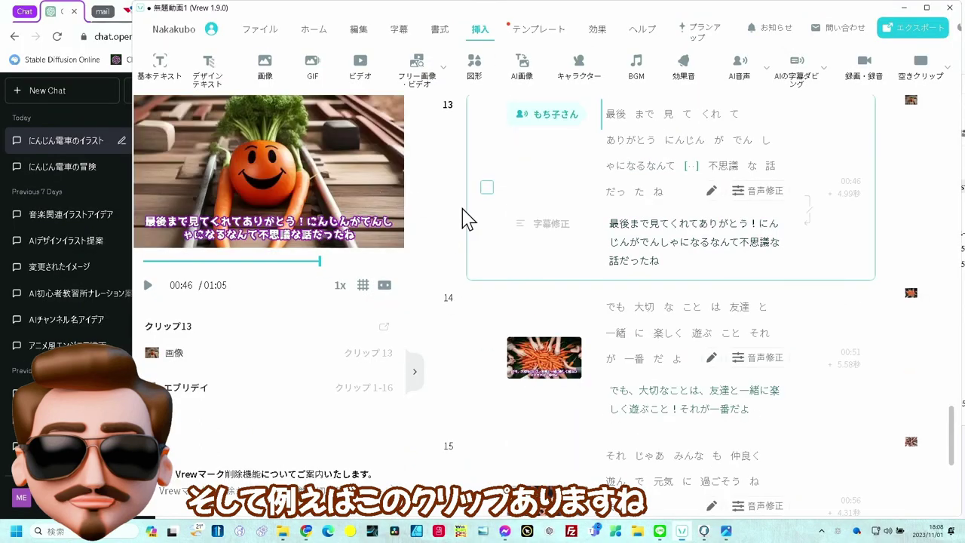
click(373, 169)
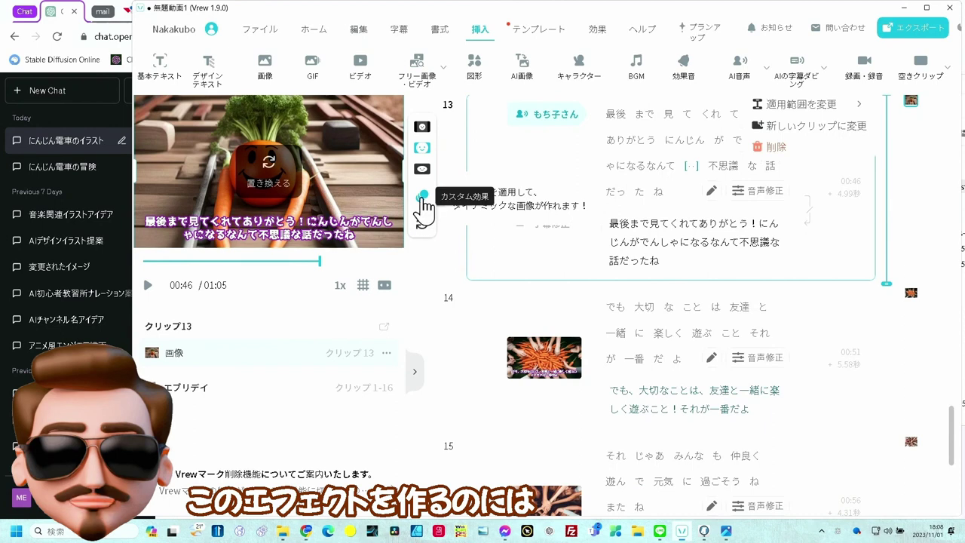
click(423, 198)
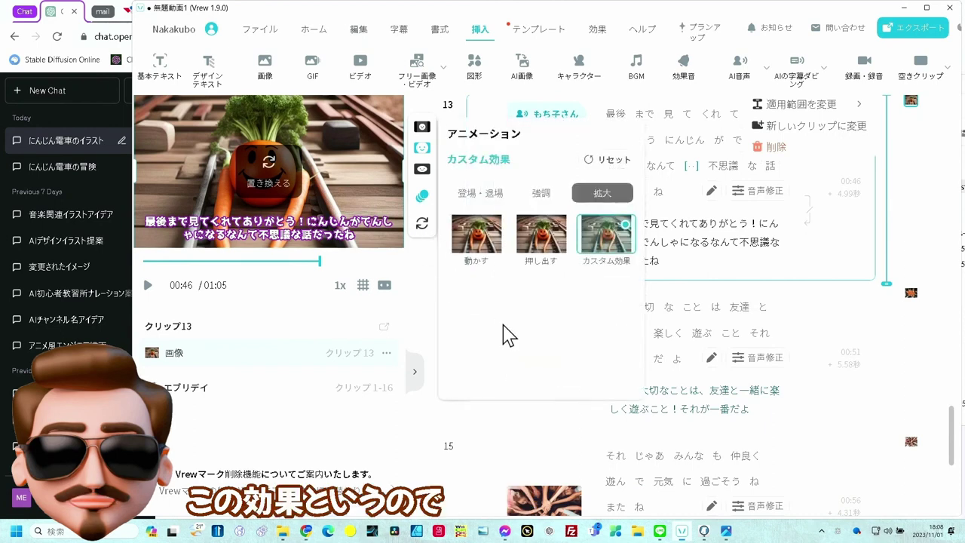
mouse_move(475, 240)
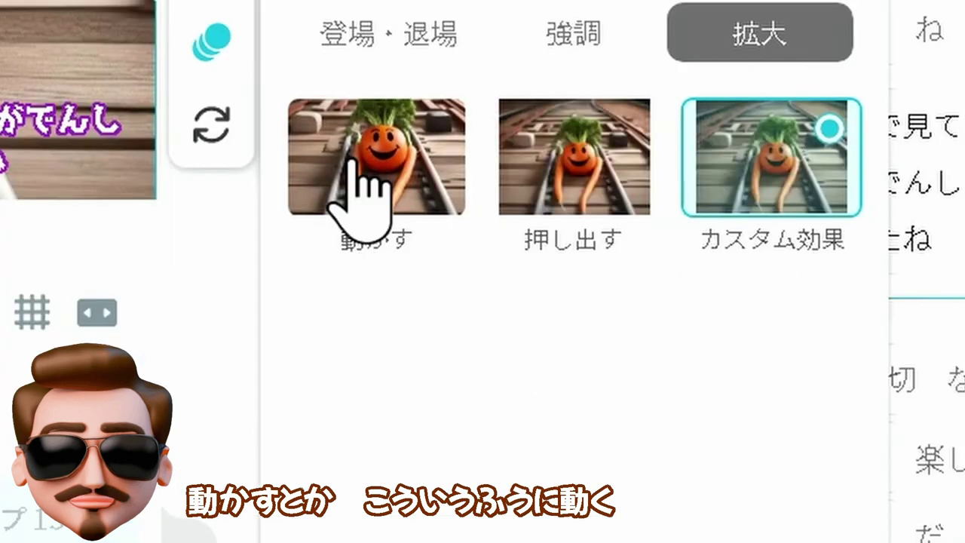
mouse_move(559, 172)
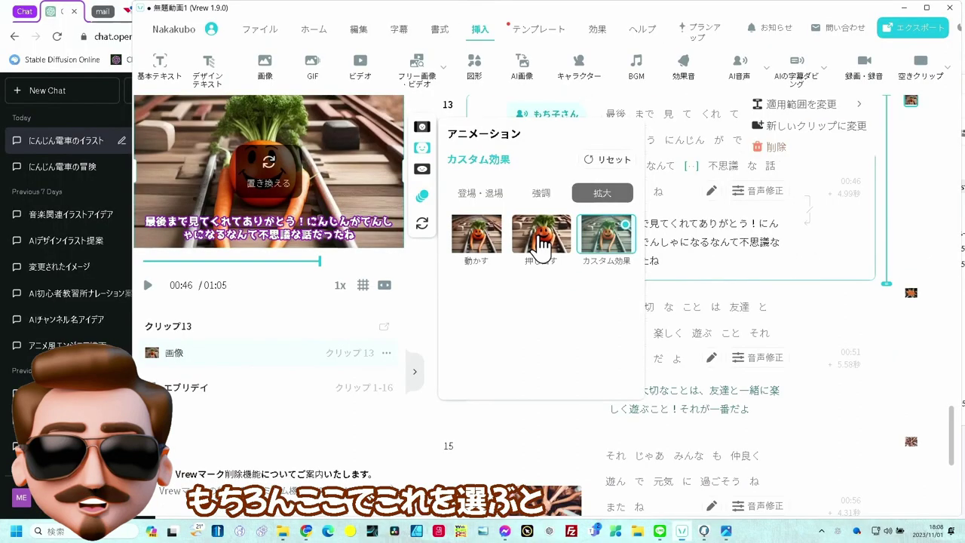
click(541, 239)
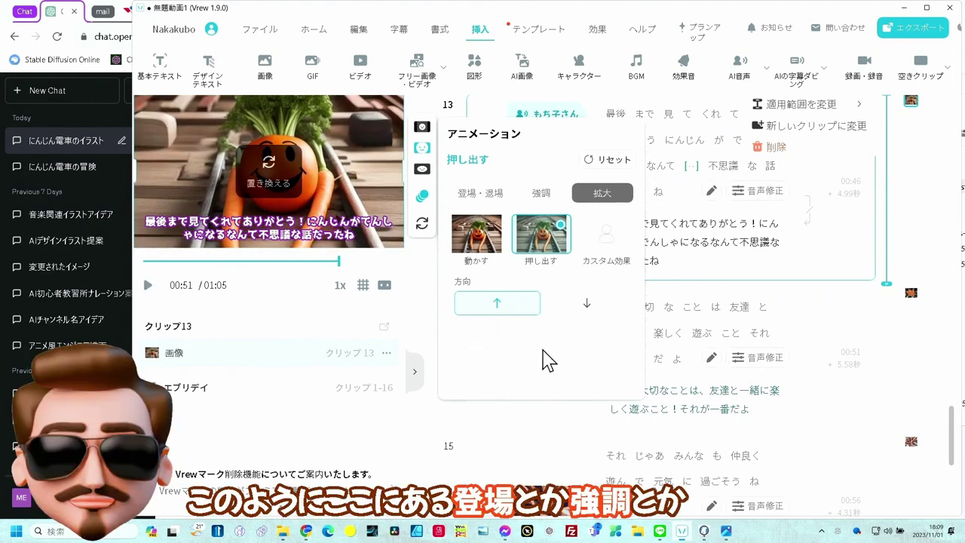
Clear the image's animation with リセット and open the 拡大 カスタム効果 editor.
click(538, 197)
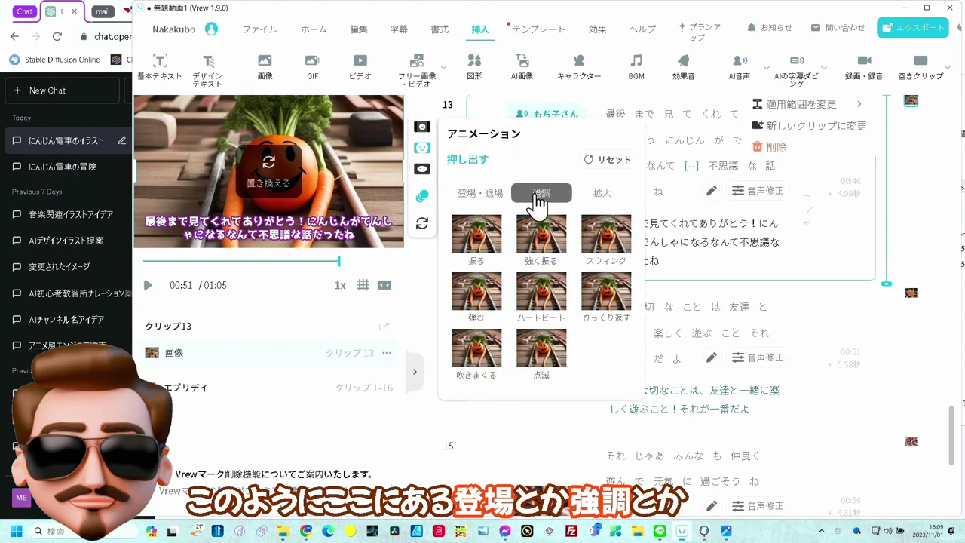
click(615, 203)
click(485, 199)
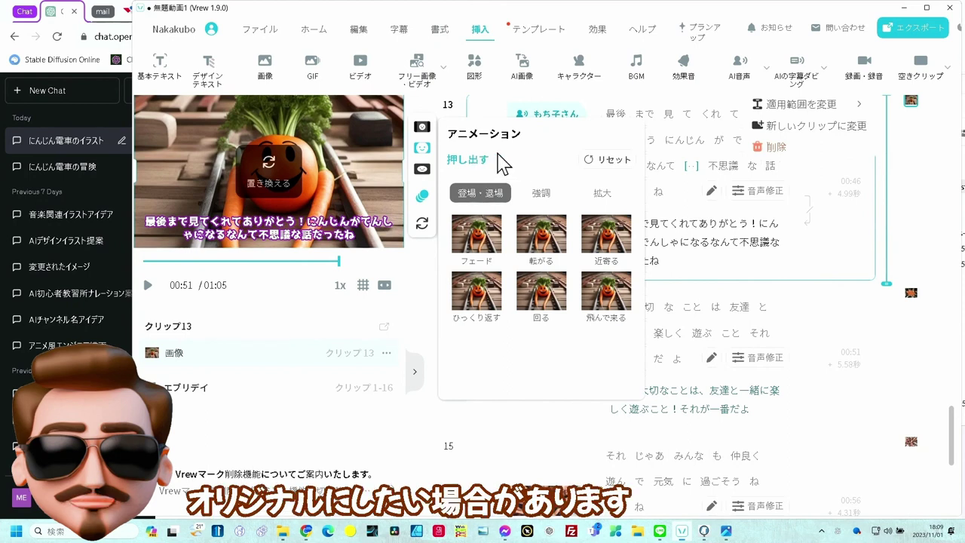
click(607, 161)
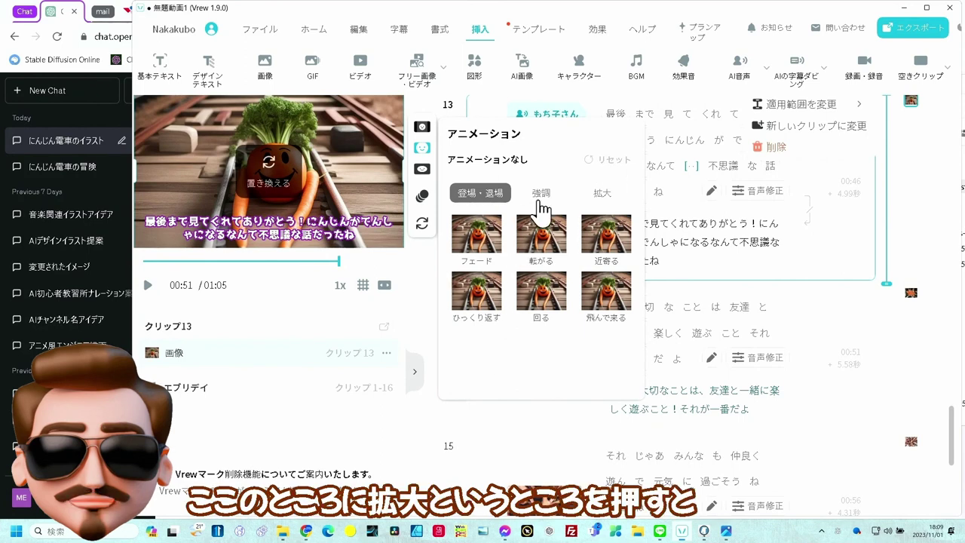
click(599, 195)
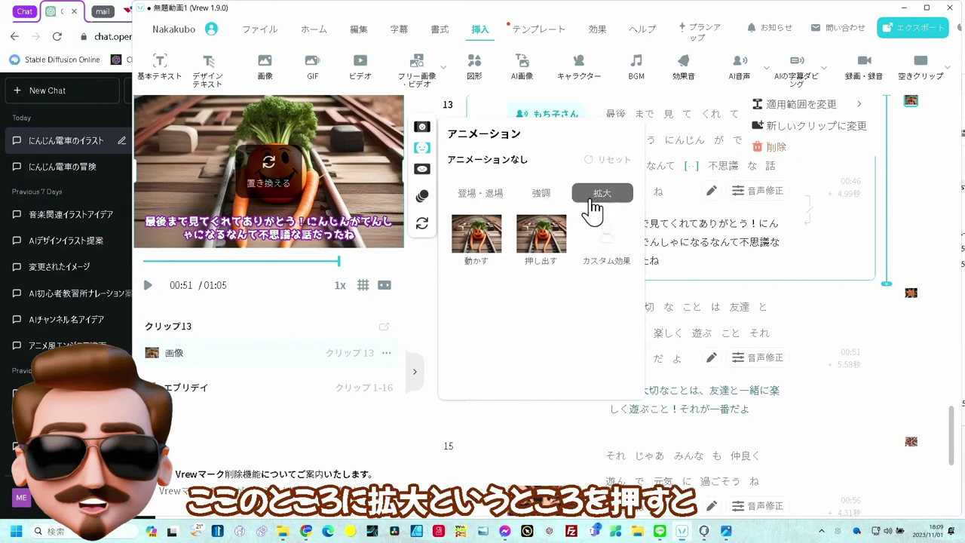
click(601, 250)
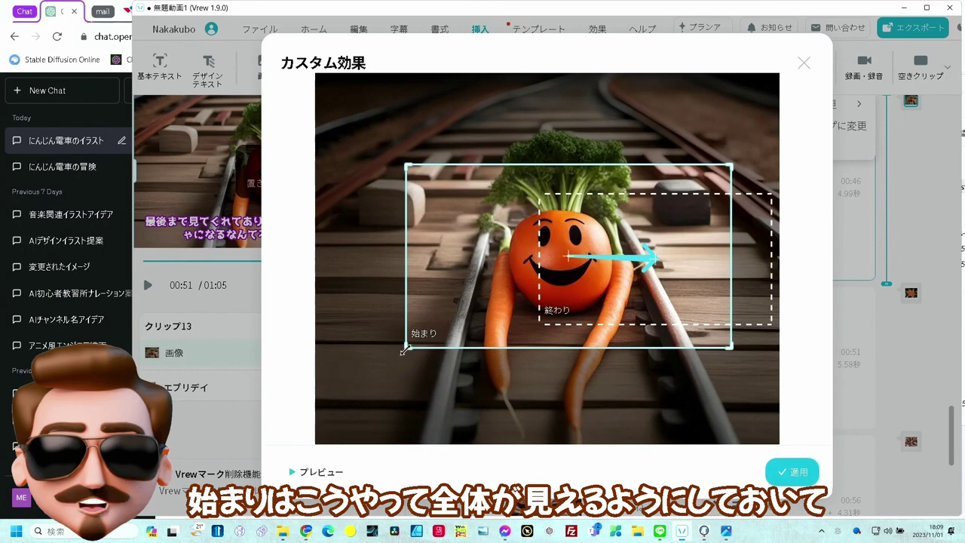
Widen the 始まり frame to the whole scene, put 終わり on the carrot's face, and apply.
drag(408, 349, 293, 471)
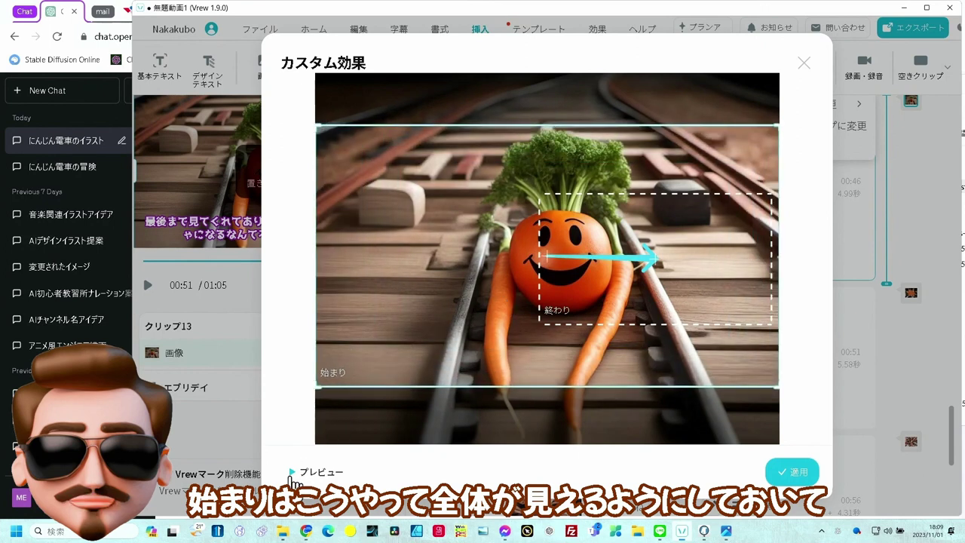
click(679, 285)
drag(692, 286, 604, 284)
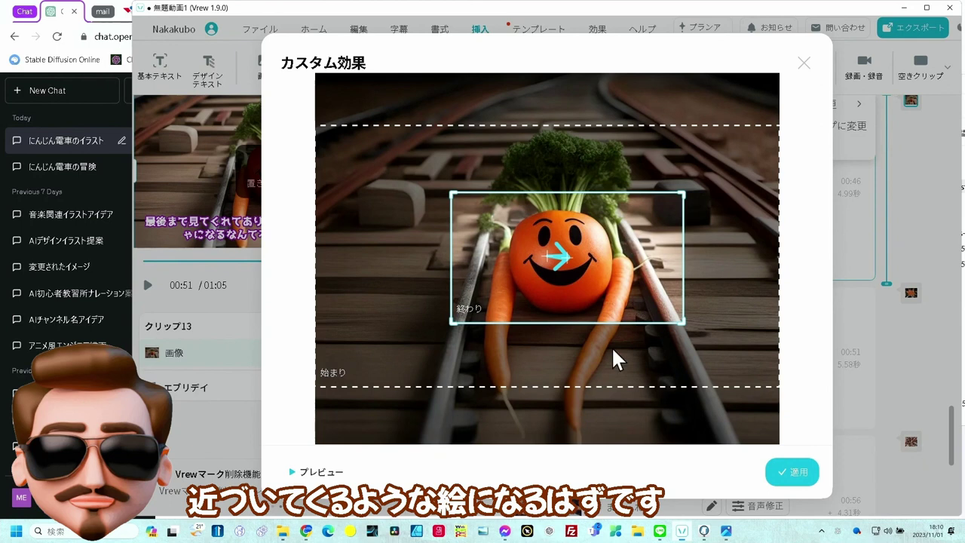
click(794, 477)
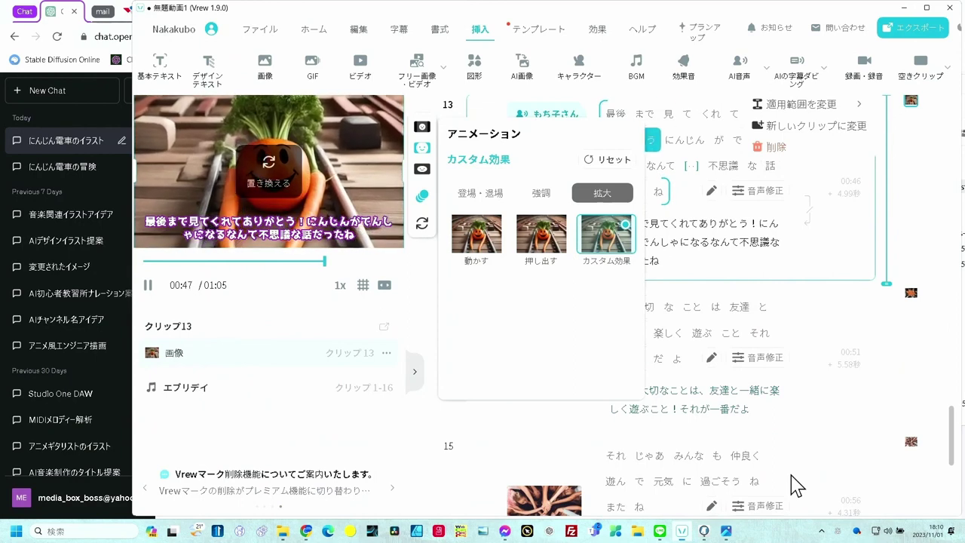
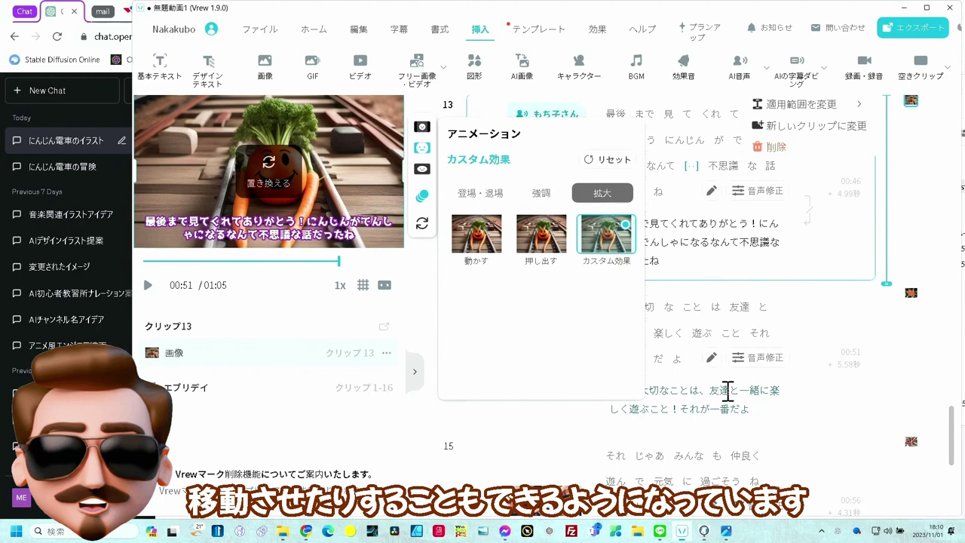
Close clip 14's animation settings, glance at the slides PDF, and jump to the final END clip.
click(912, 351)
click(555, 532)
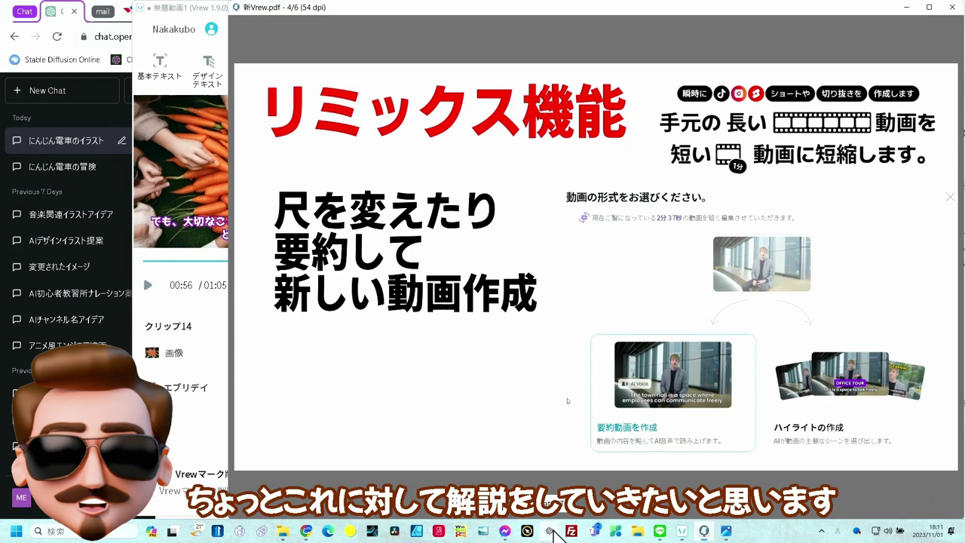
click(681, 531)
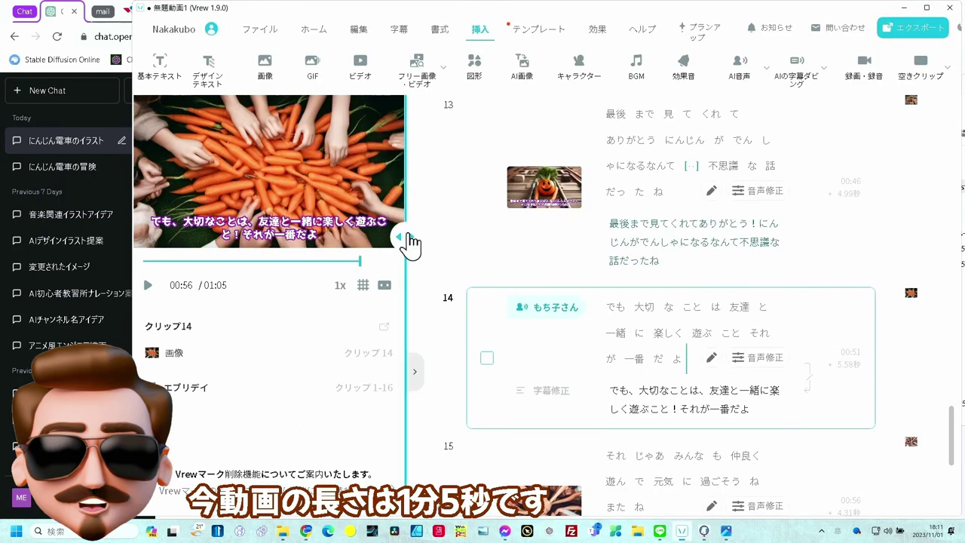
click(393, 262)
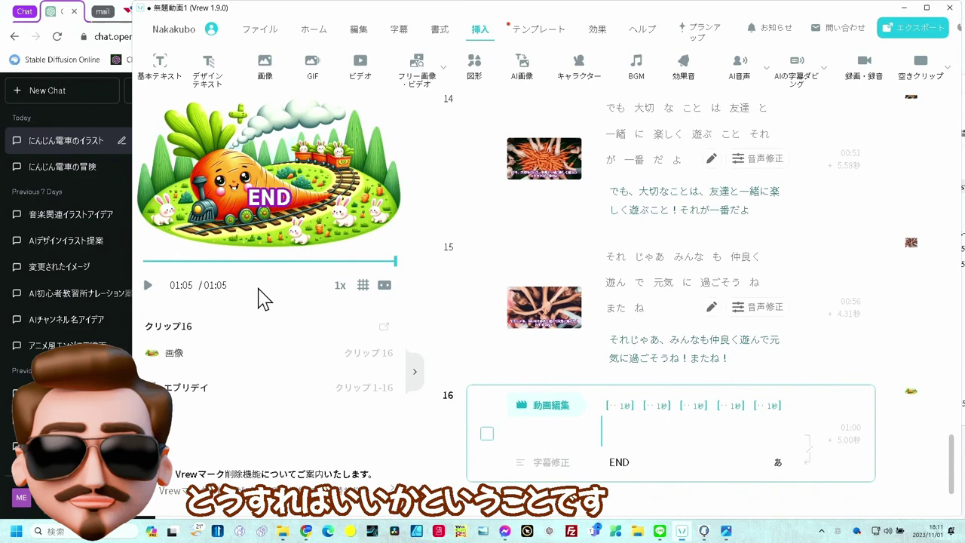
click(270, 33)
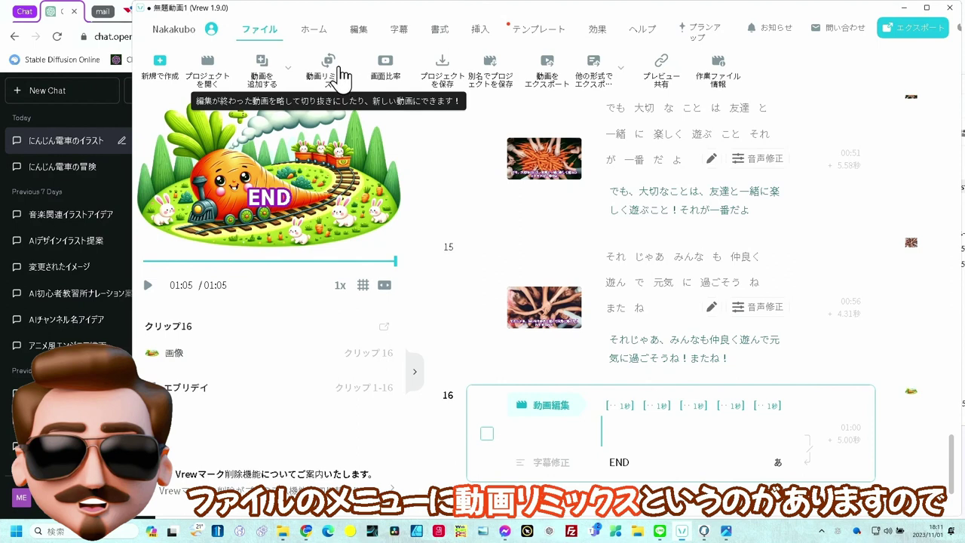
Remix the project into a summary video narrated by the ずんだもん AI voice.
click(339, 74)
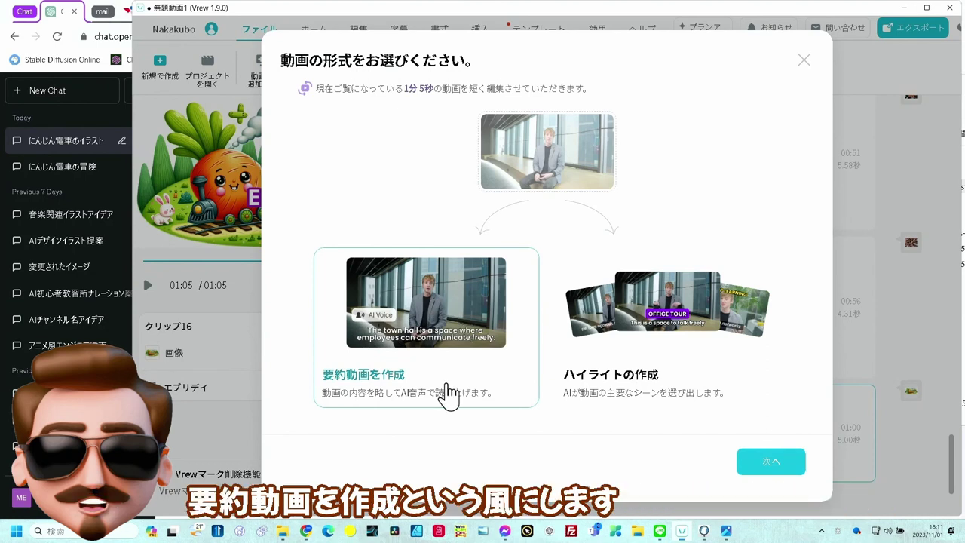
click(769, 463)
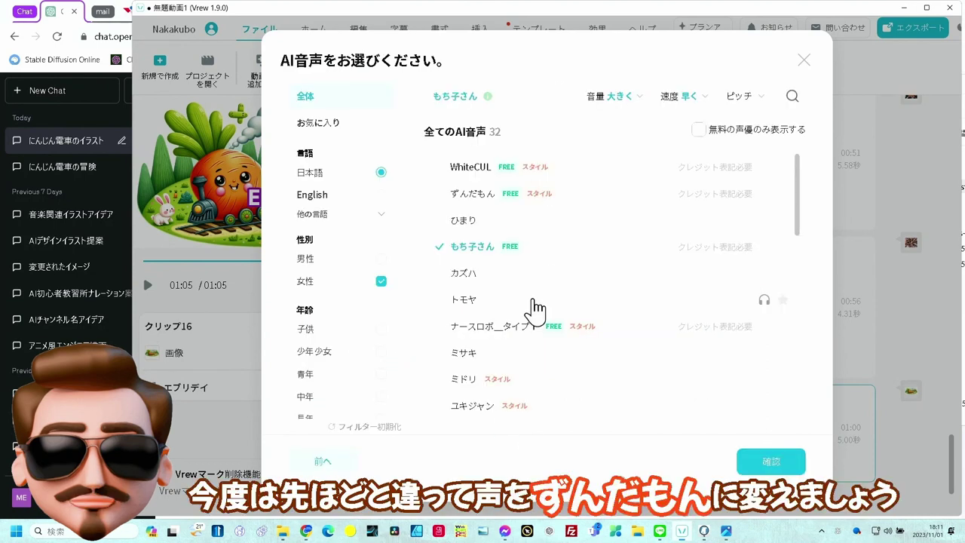
click(441, 196)
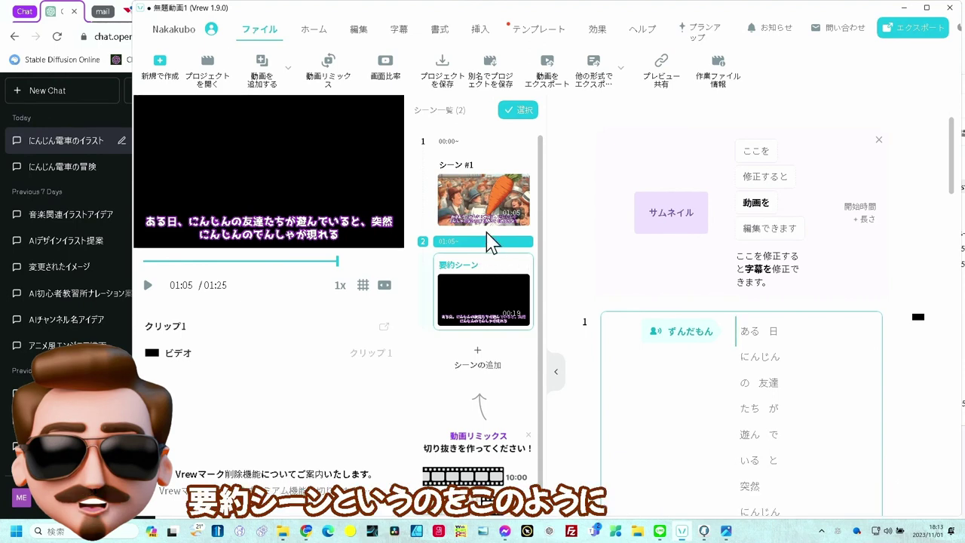
Drag the 19-second 要約シーン above シーン #1 and play the remixed video from the start.
scroll(491, 237, up, 1)
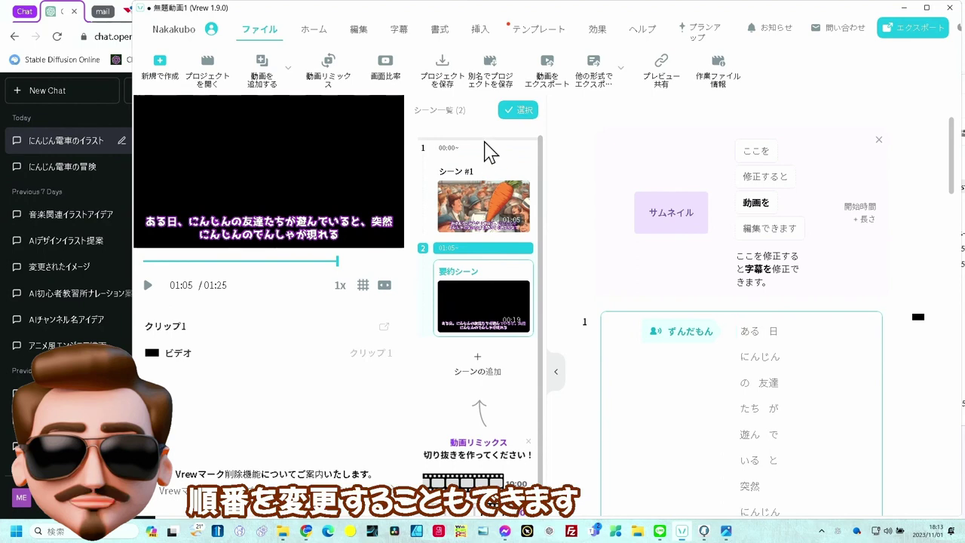
drag(487, 151, 487, 151)
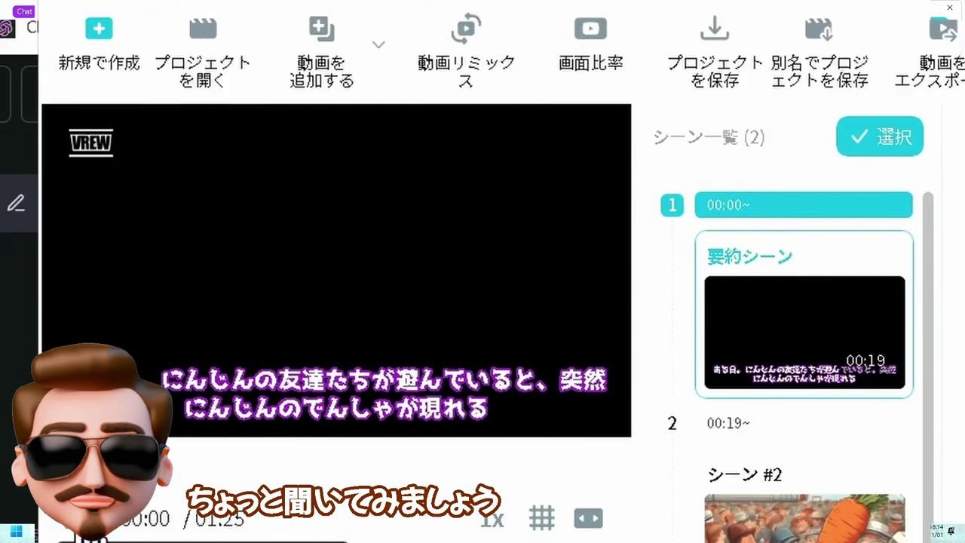
click(76, 519)
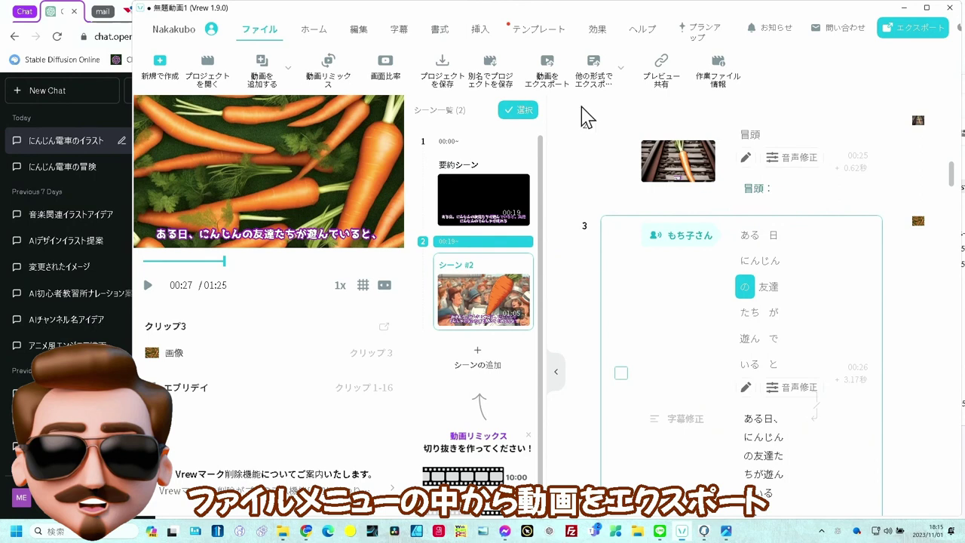
Export all clips as an FHD, high-quality video with hardware acceleration enabled.
click(551, 72)
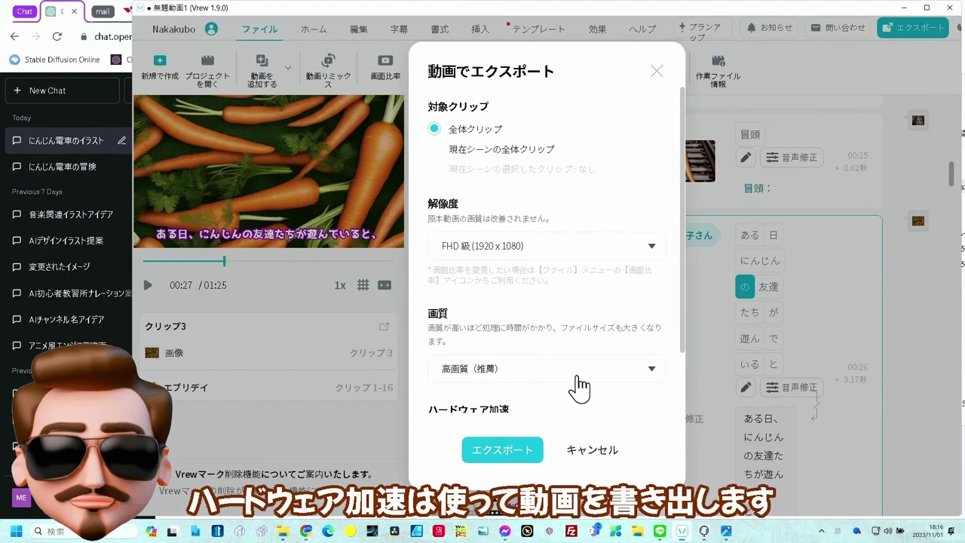
scroll(579, 386, down, 2)
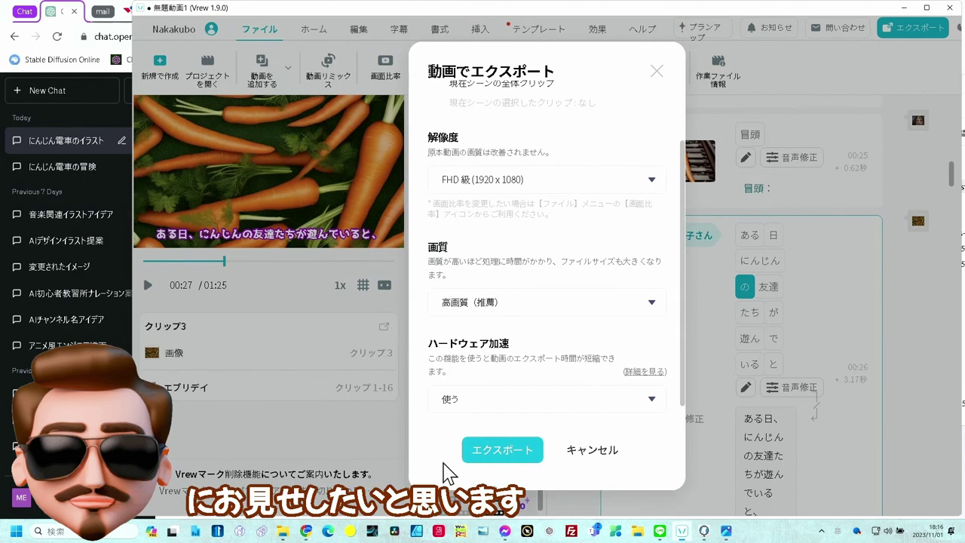
click(498, 451)
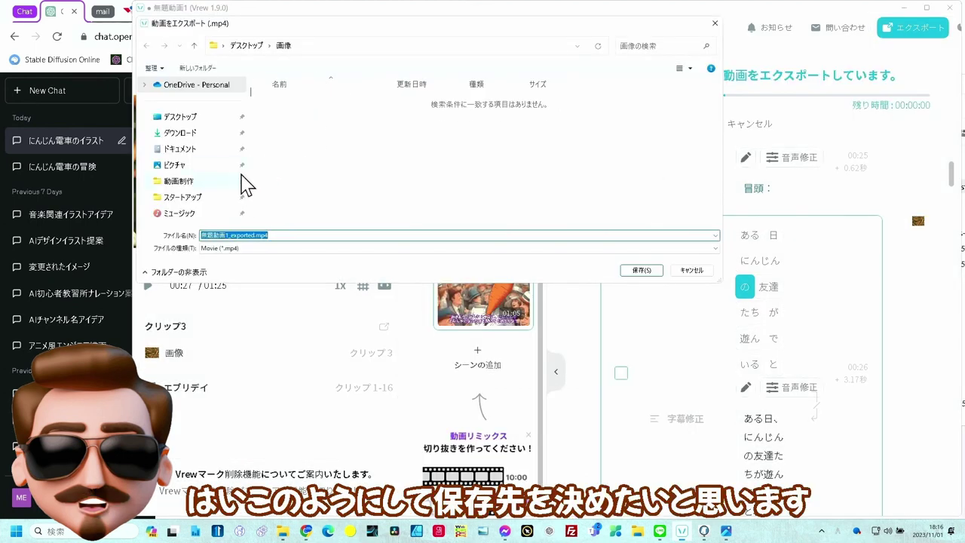
Save the exported video as TEST1_exported.mp4 in the 003VREW1-9-0 folder.
scroll(237, 181, down, 3)
click(237, 181)
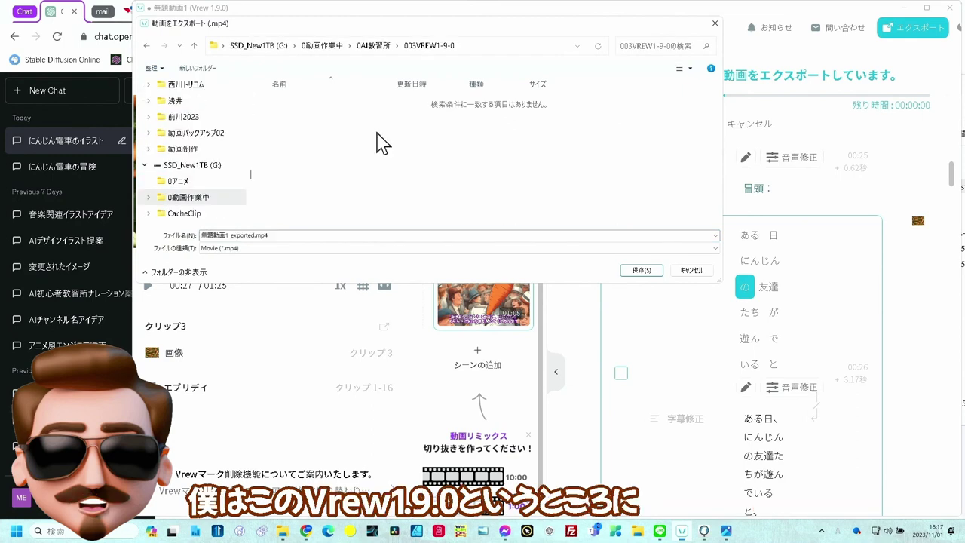
double_click(219, 235)
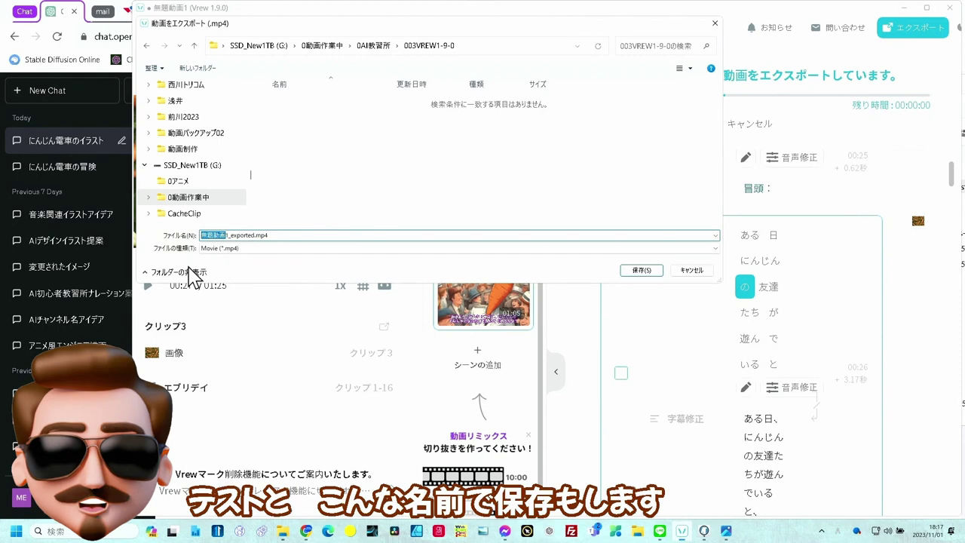
text(TEST)
key(Return)
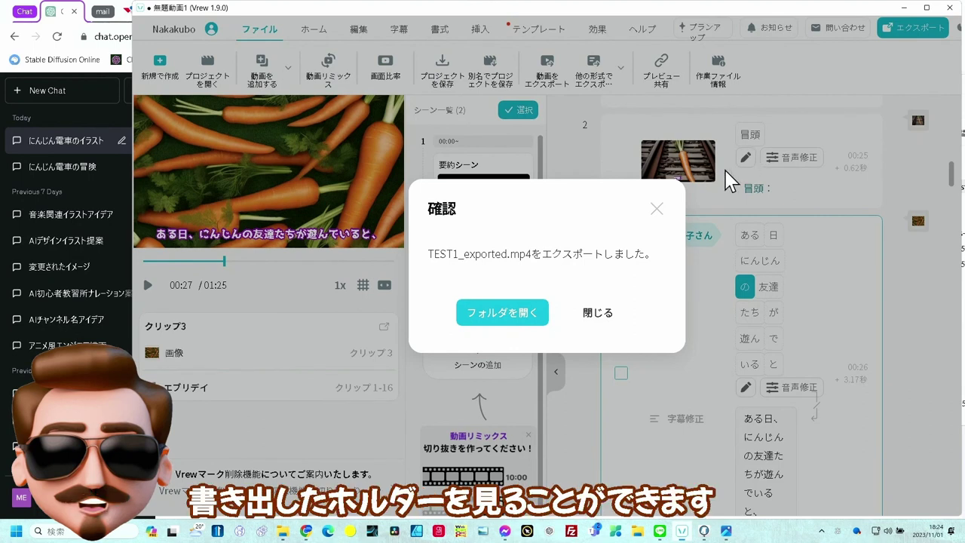
Open the 003VREW1-9-0 folder and play TEST1_exported.mp4 to review it.
click(528, 313)
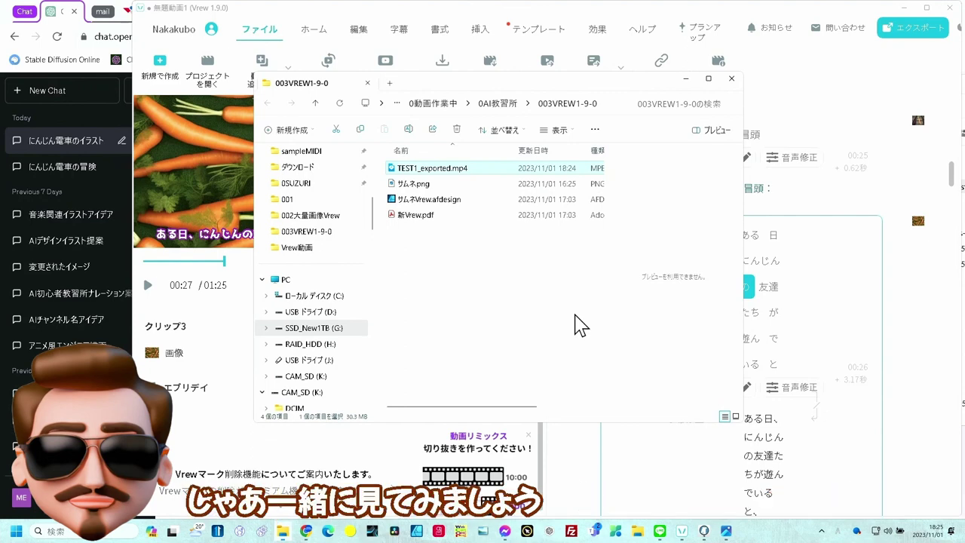
double_click(452, 170)
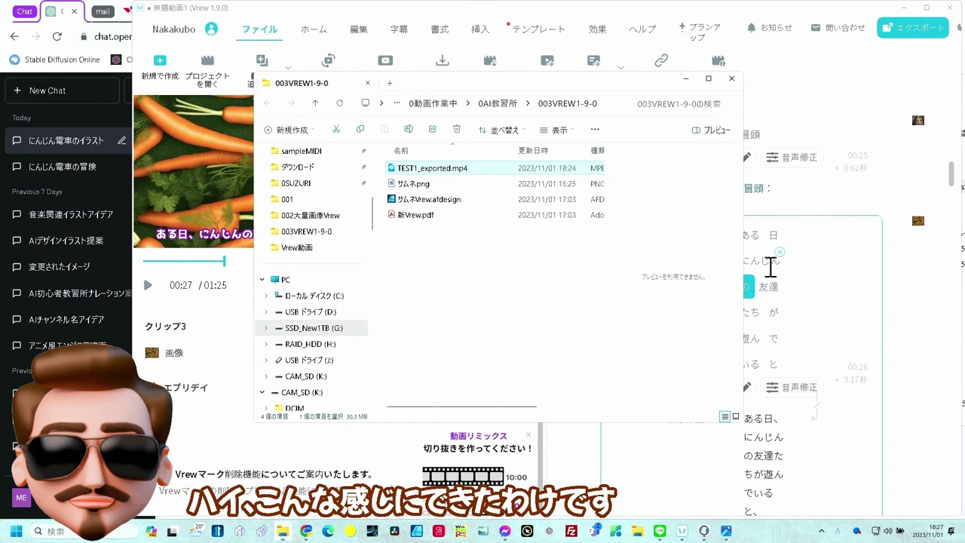
Back in Vrew, go to the 冒頭 clip 2 and scroll down through the script.
click(824, 75)
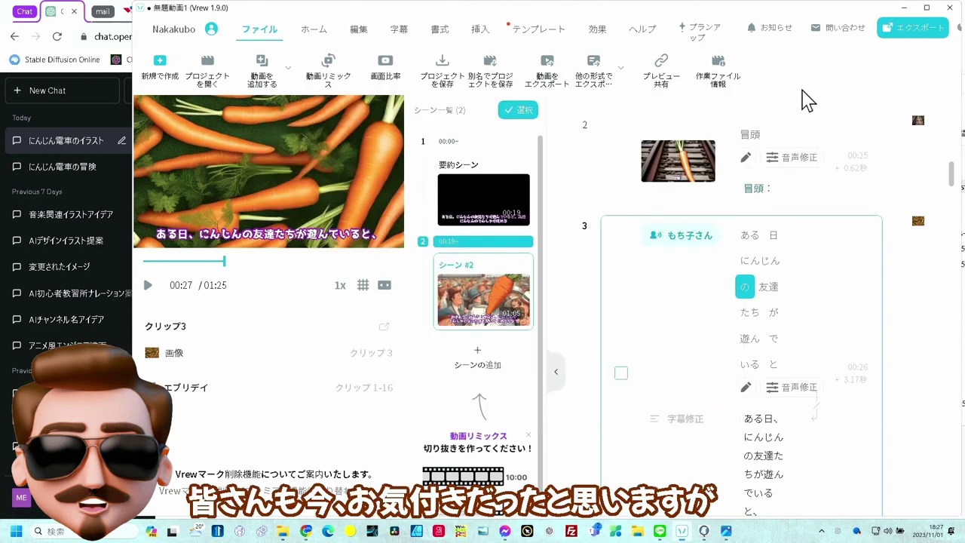
click(633, 154)
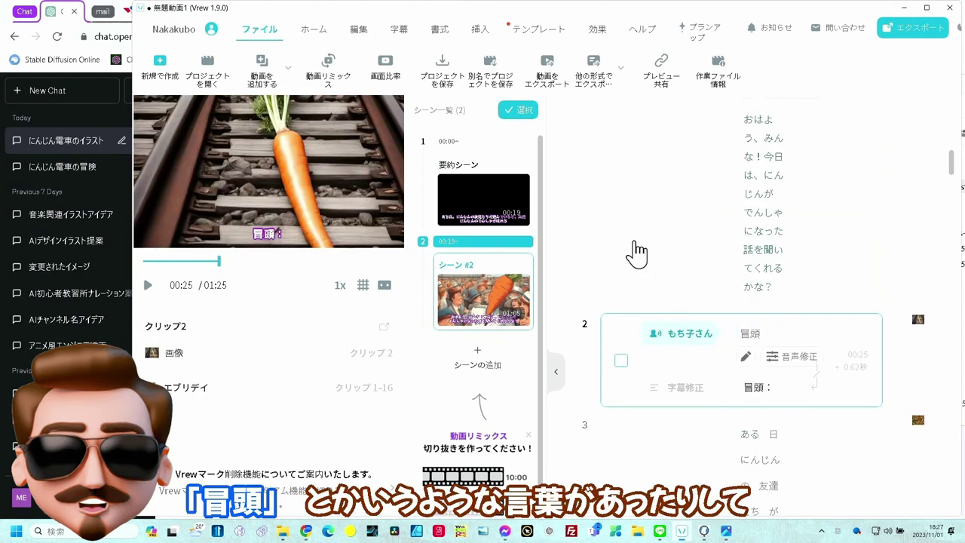
scroll(635, 254, up, 3)
scroll(638, 254, down, 2)
scroll(637, 254, down, 5)
scroll(637, 254, down, 5)
scroll(637, 254, down, 5)
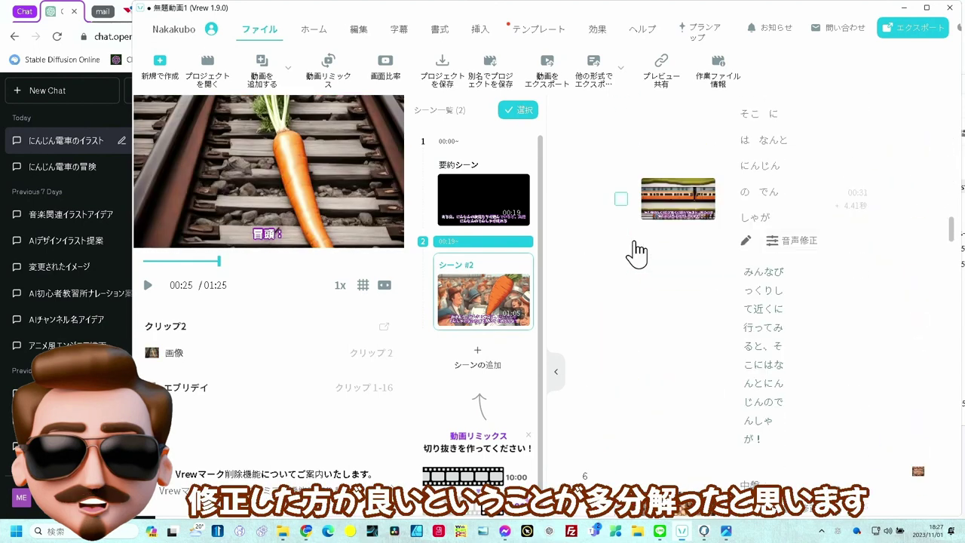
scroll(637, 254, down, 3)
scroll(637, 254, down, 2)
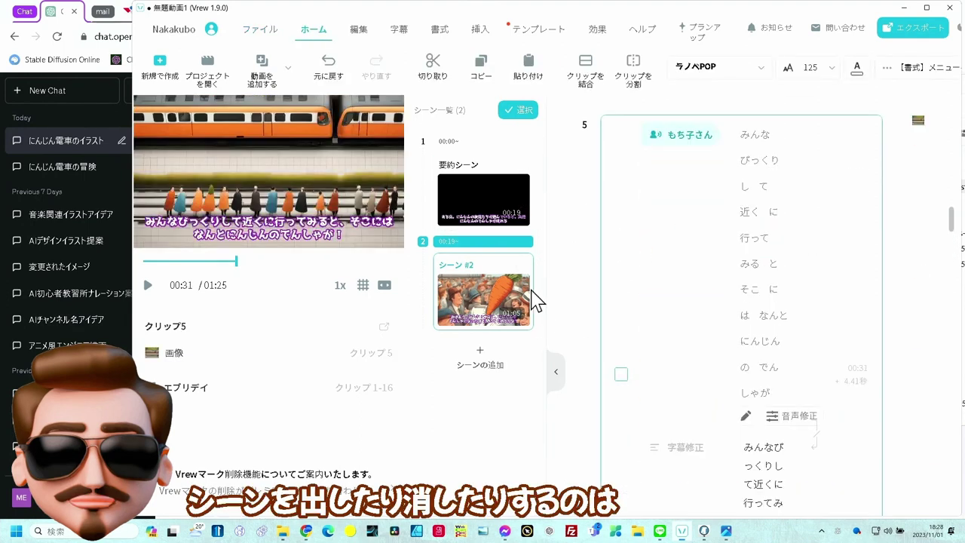
Collapse the scene list and tick clip 6, the 0.70-second 中盤 heading clip.
click(556, 373)
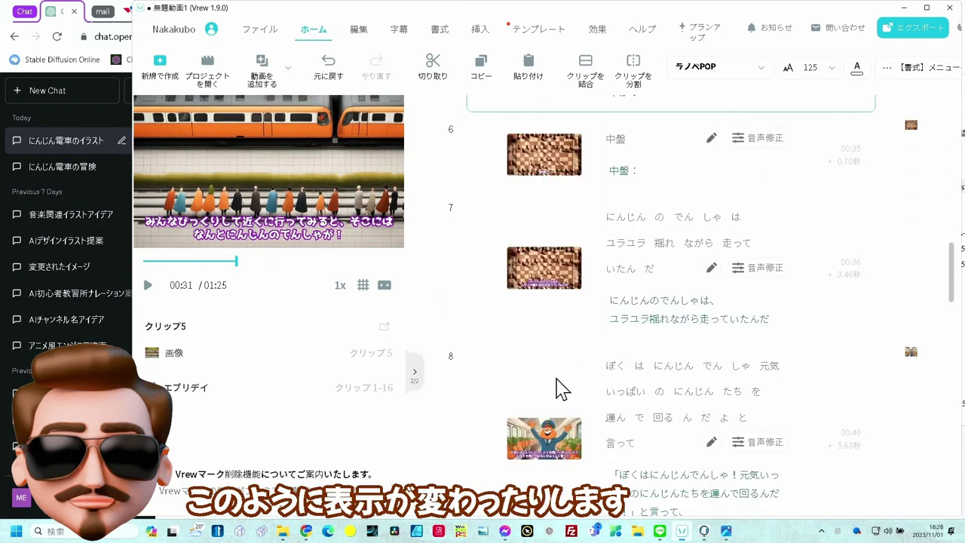
click(417, 381)
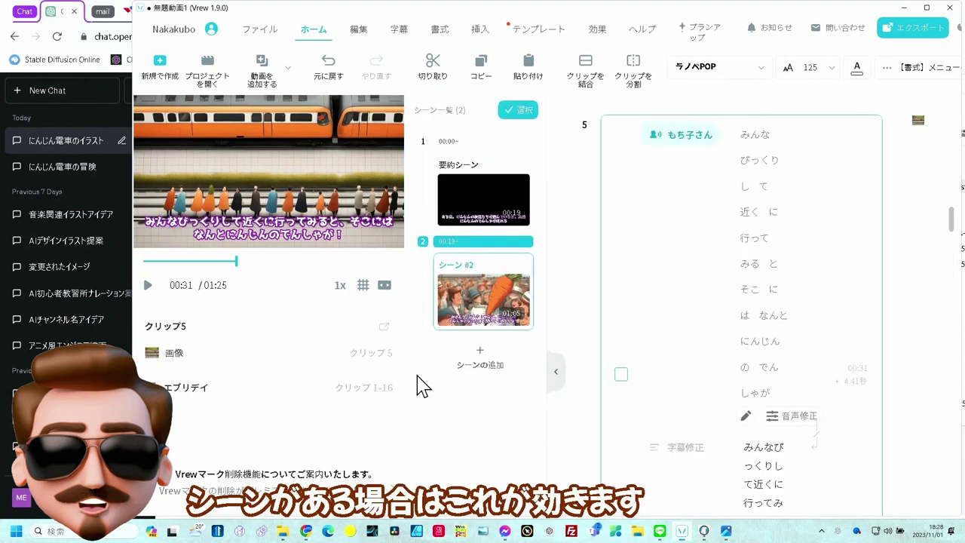
click(551, 382)
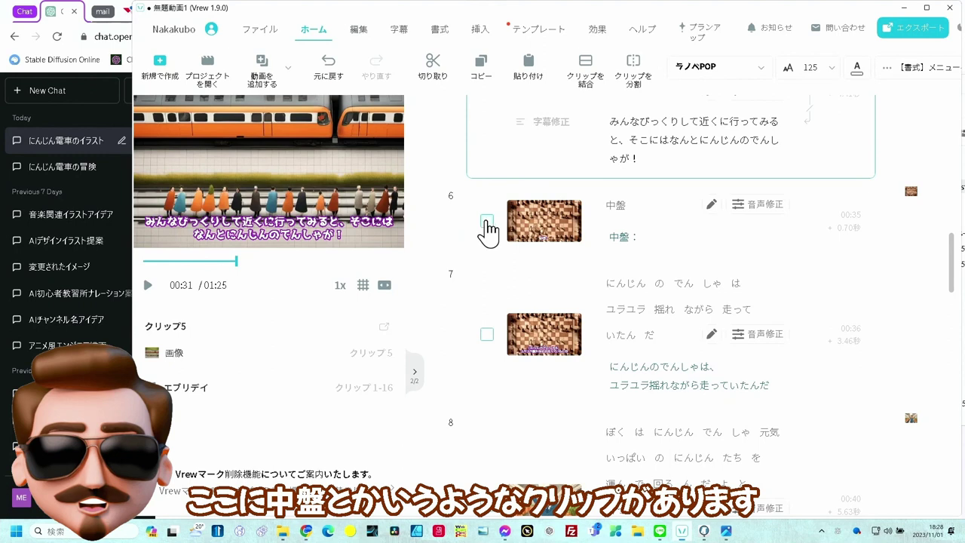
click(487, 224)
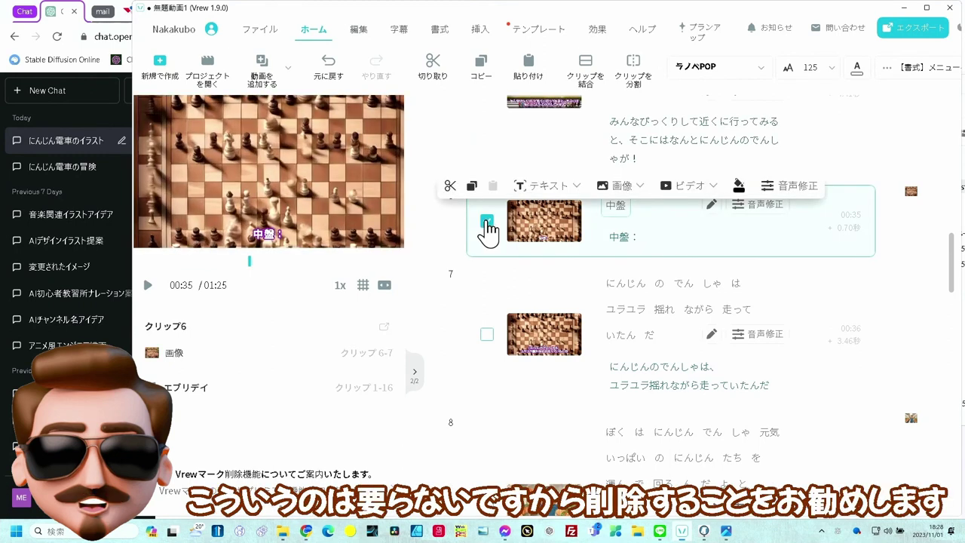
Delete the 中盤 heading clip and select the 冒頭 heading clip for removal too.
key(Delete)
scroll(486, 238, up, 10)
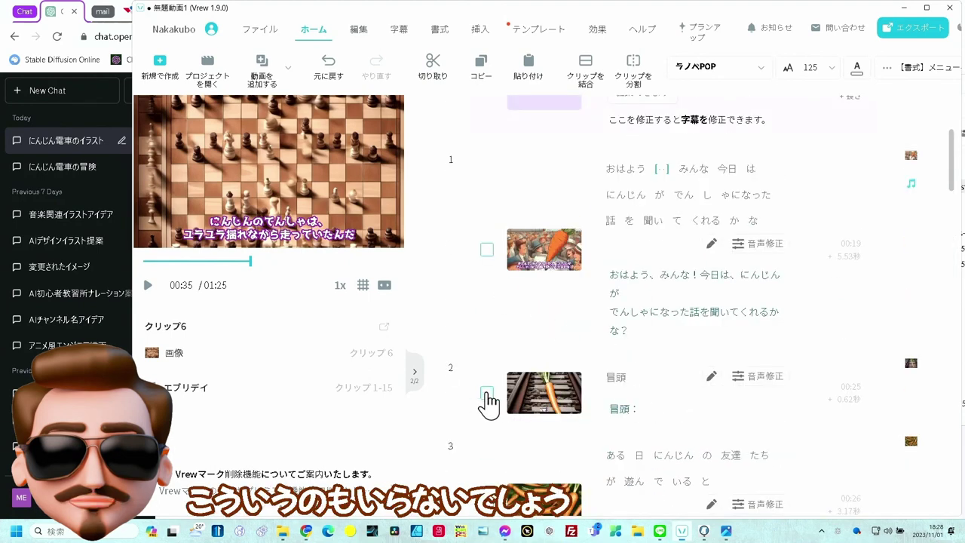
click(487, 402)
scroll(849, 287, up, 1)
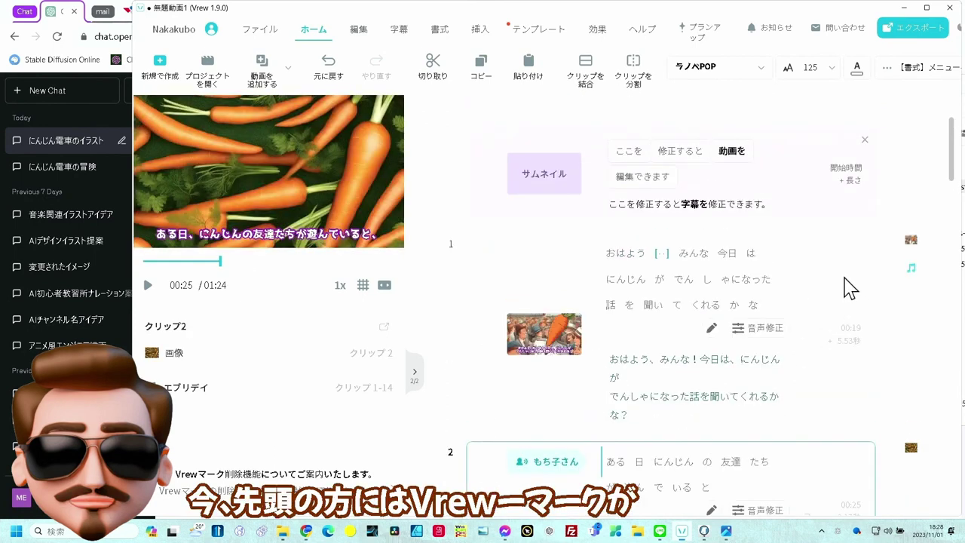
scroll(523, 355, down, 2)
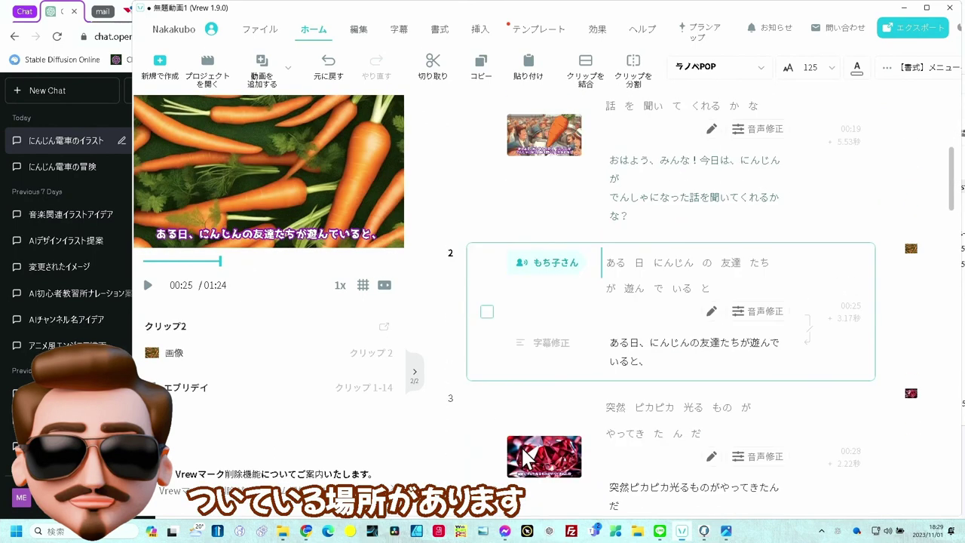
Delete the Vrew watermark from the first clip of the 要約シーン, then hide the scene list.
click(534, 425)
click(414, 372)
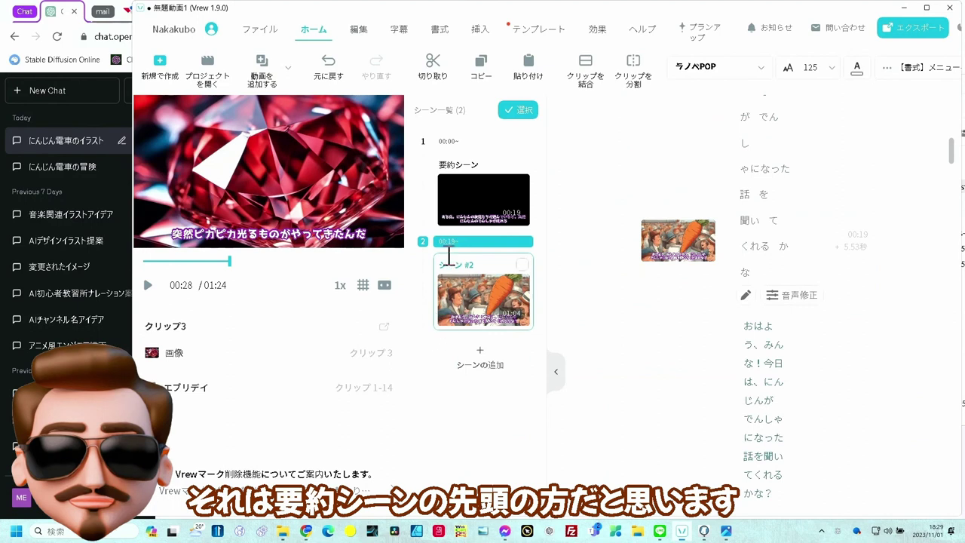
click(475, 182)
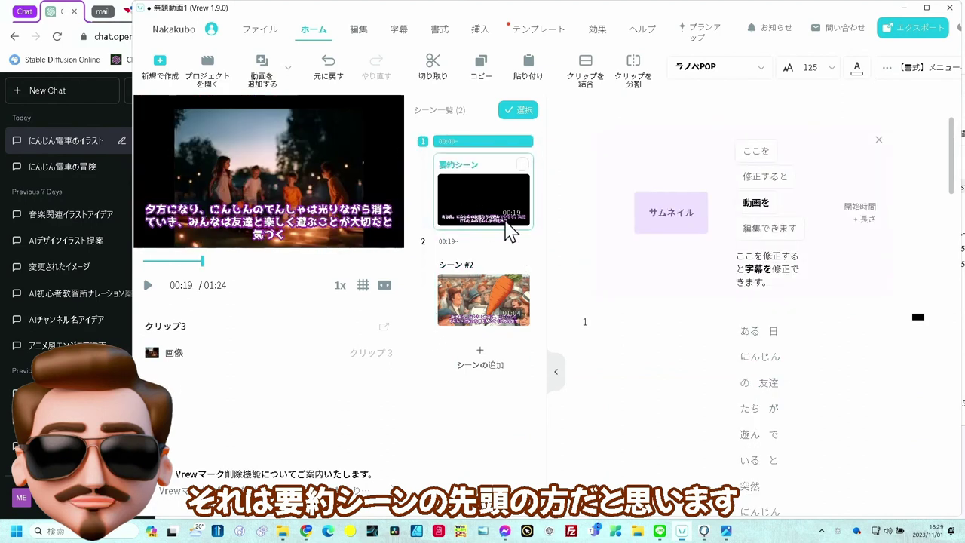
click(625, 379)
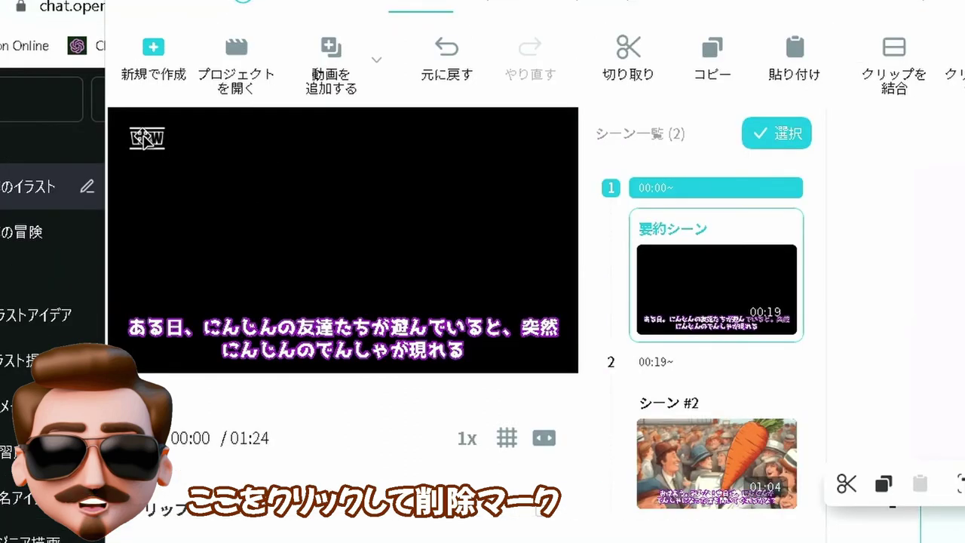
click(140, 137)
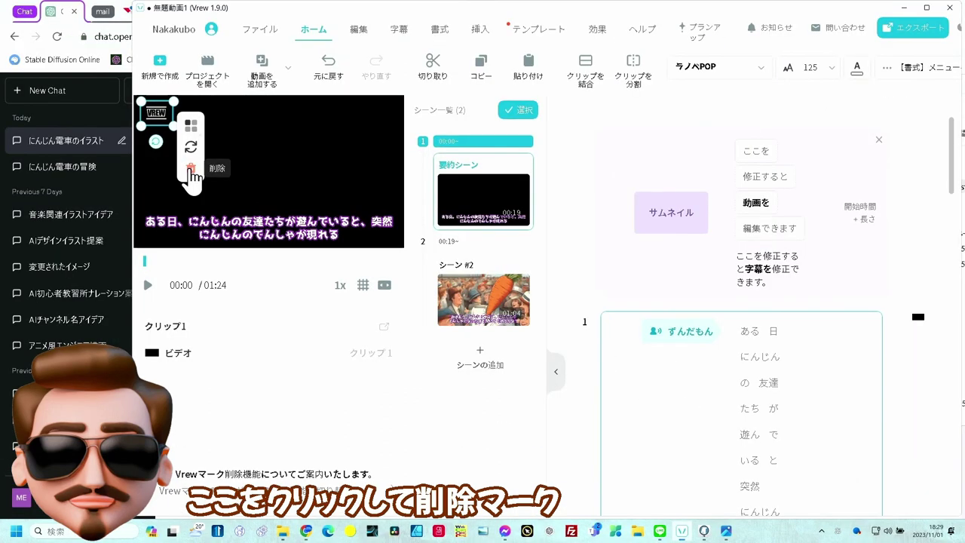
click(191, 171)
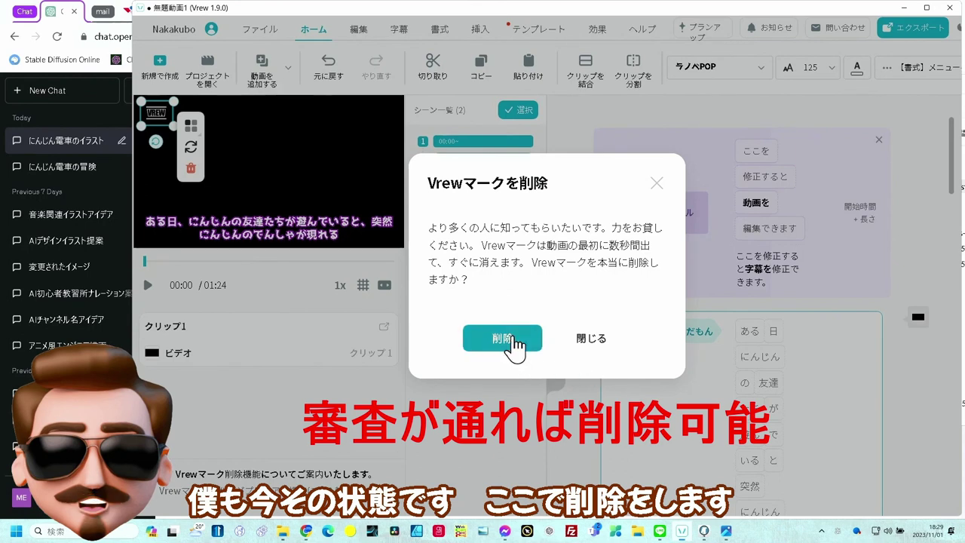
click(513, 343)
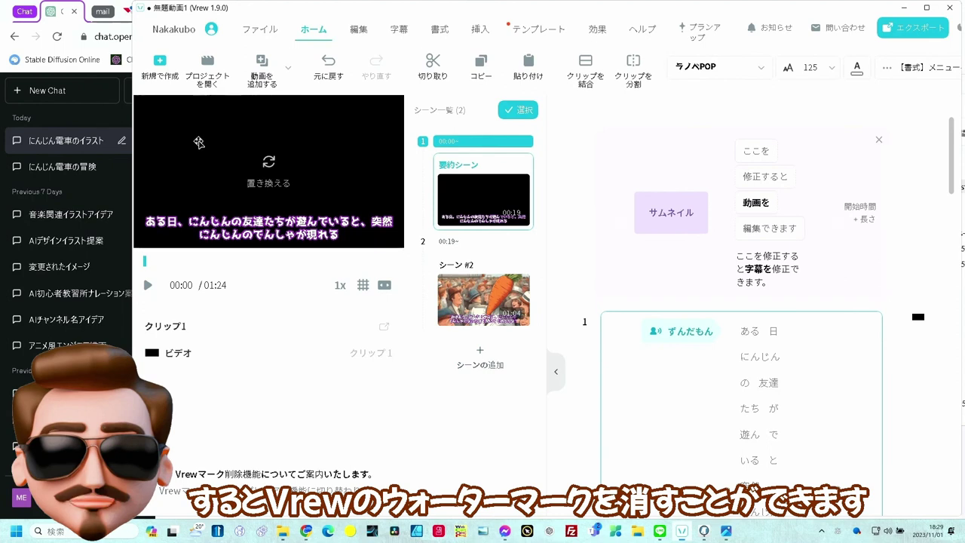
click(556, 371)
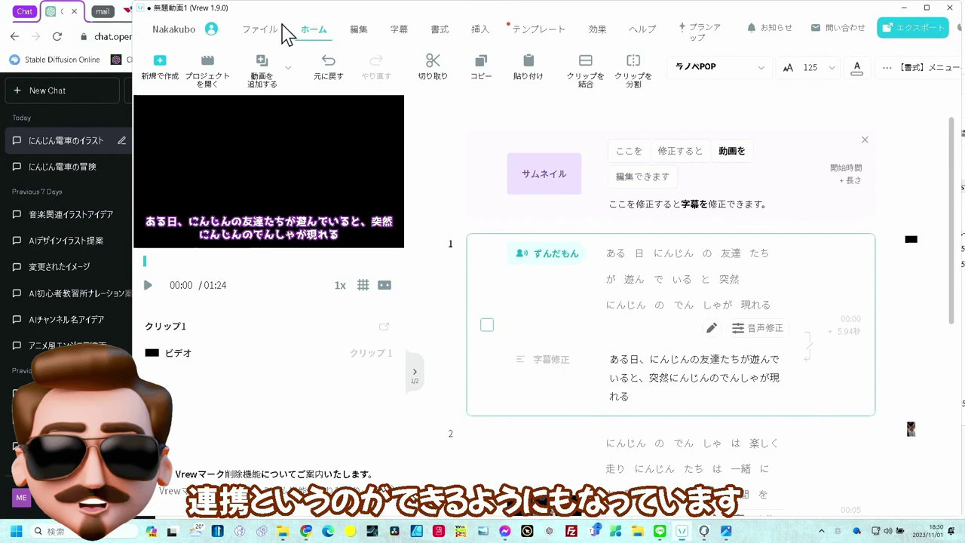
Export all clips as PNG image files through the other-formats export option.
click(266, 38)
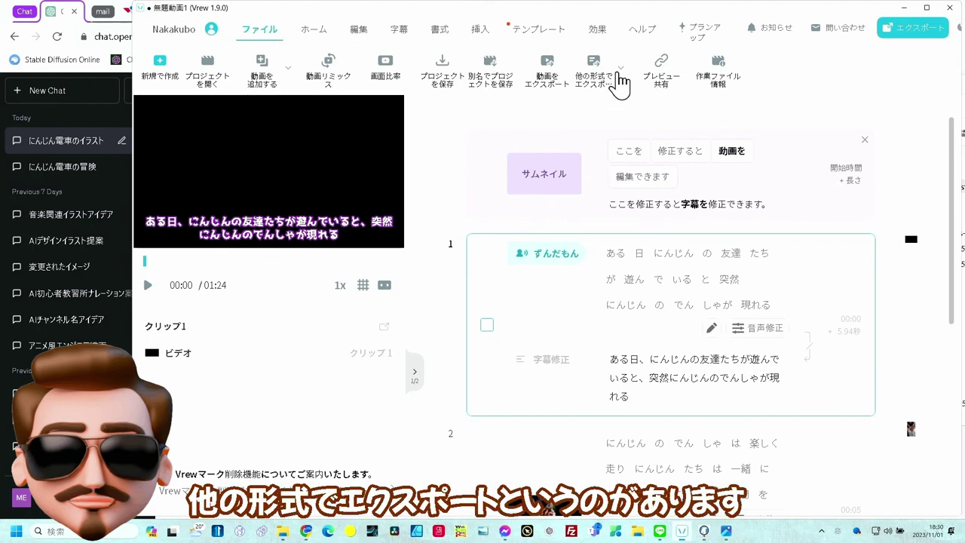
click(623, 82)
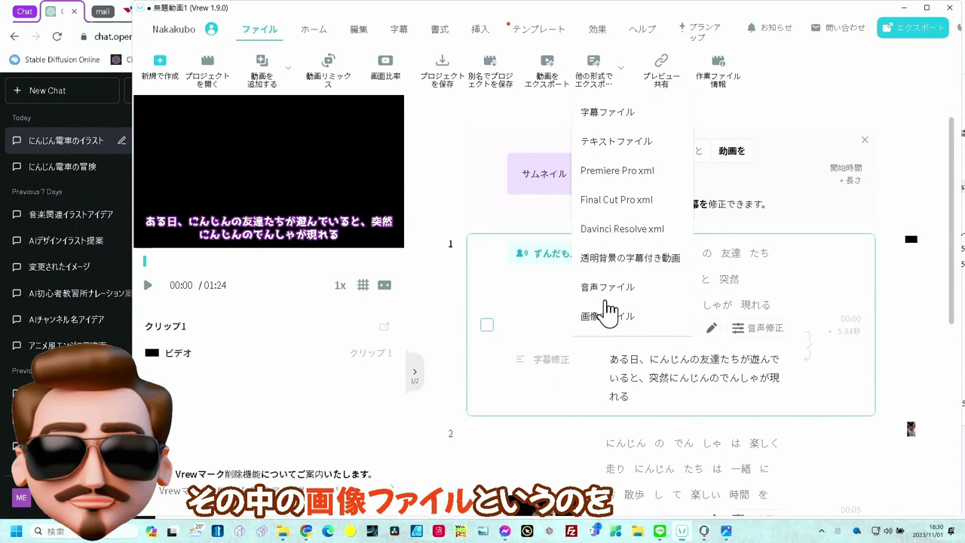
click(605, 318)
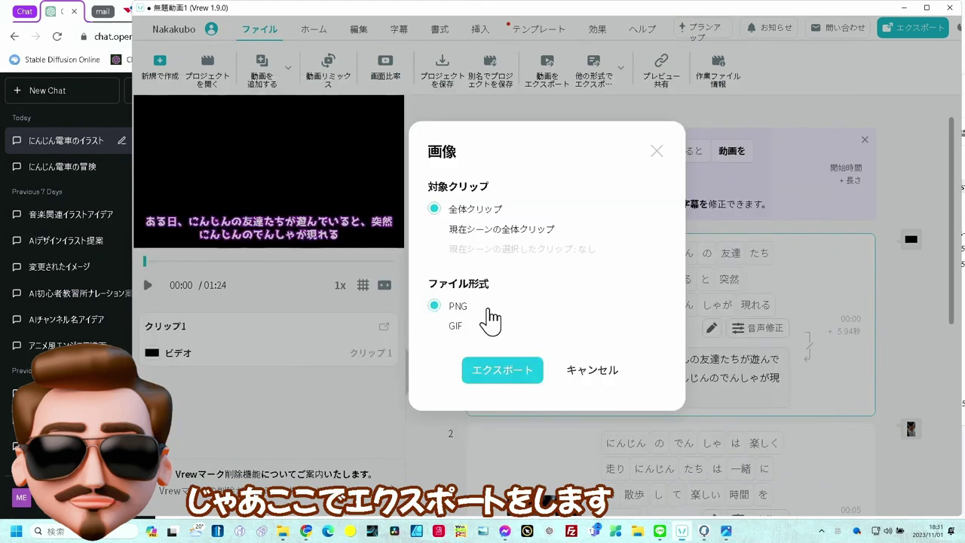
click(502, 369)
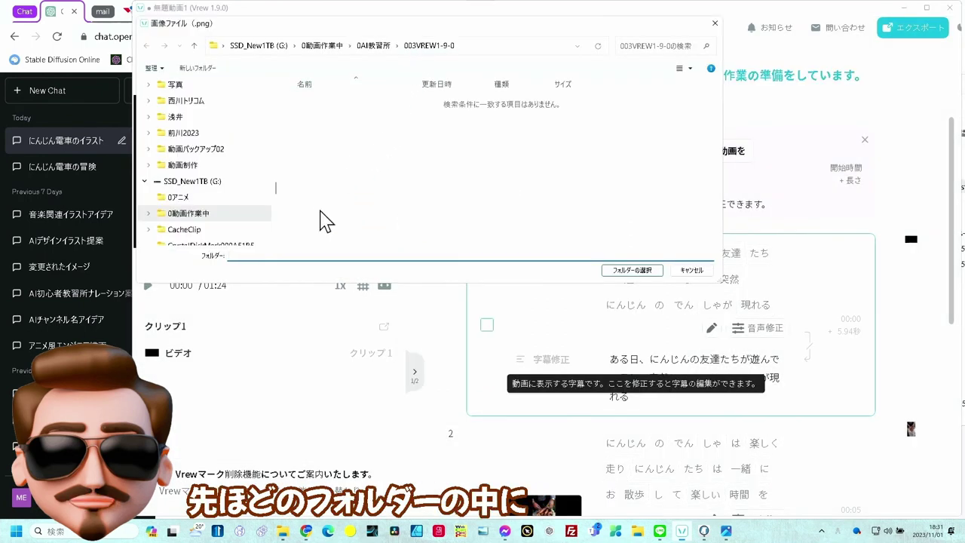
Create a new folder named 写真 and choose it as the PNG export destination.
click(197, 69)
text(しゃしい)
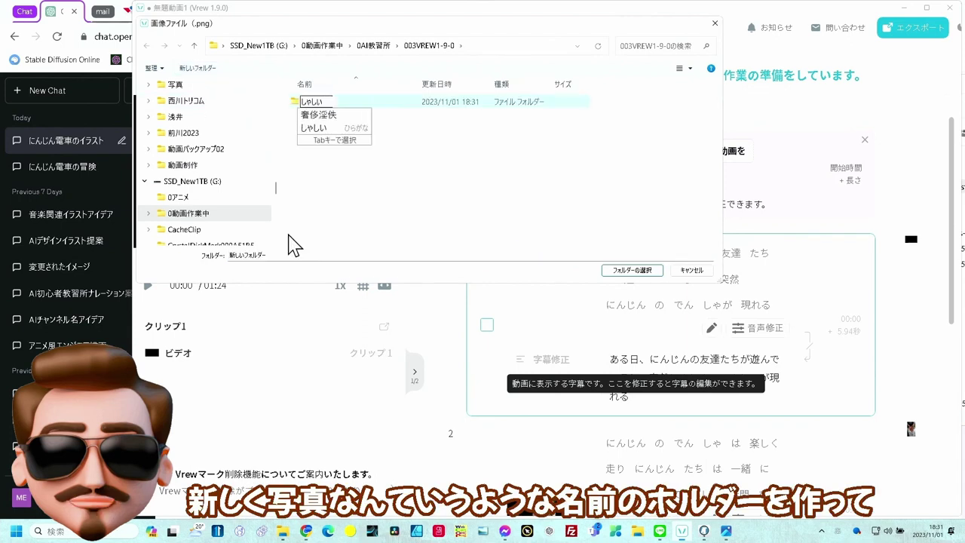
key(space)
key(Return)
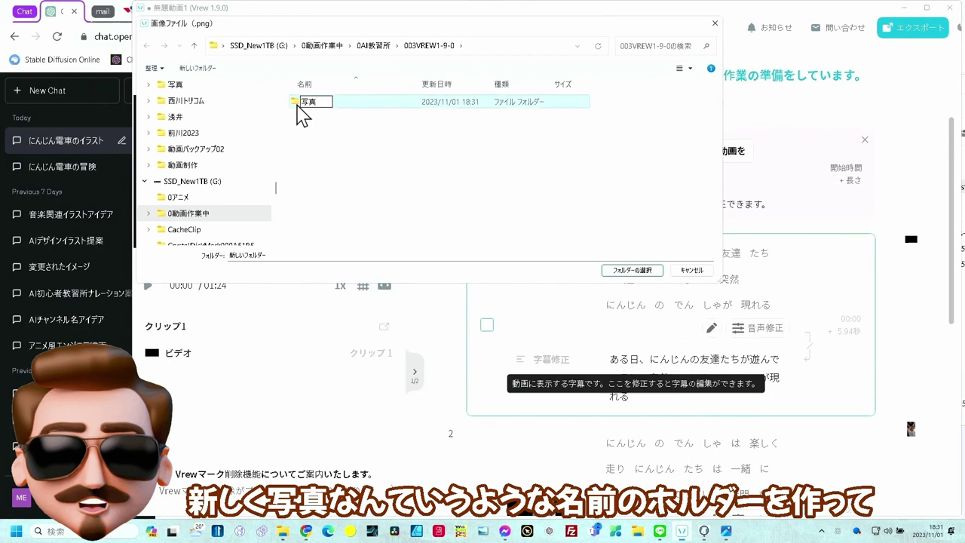
double_click(298, 104)
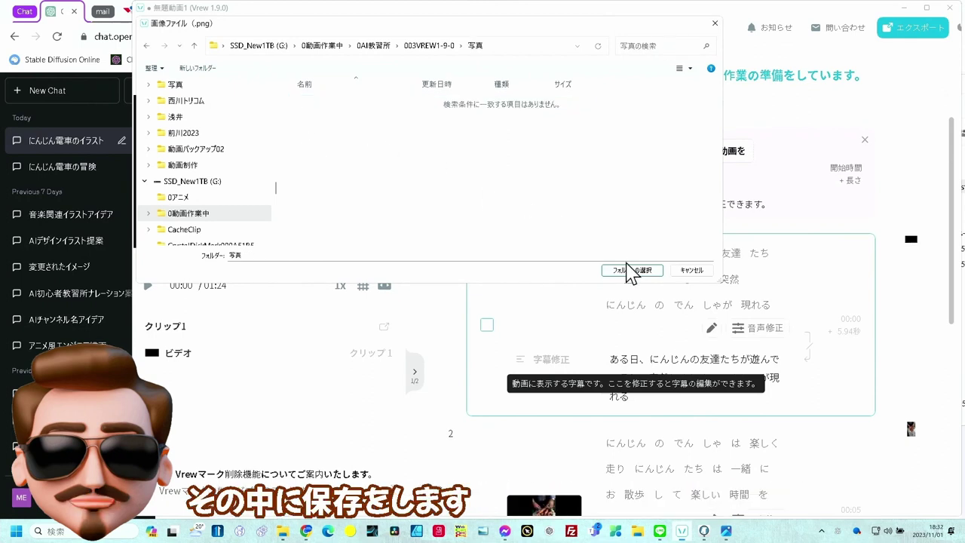
click(633, 272)
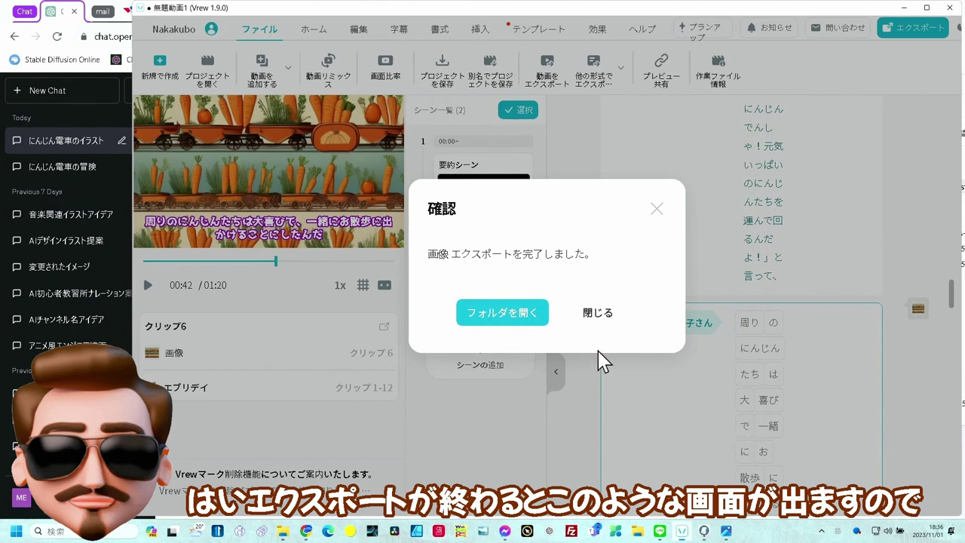
Open the 写真 folder of exported PNGs and view them as extra-large thumbnails in a maximized window.
click(526, 327)
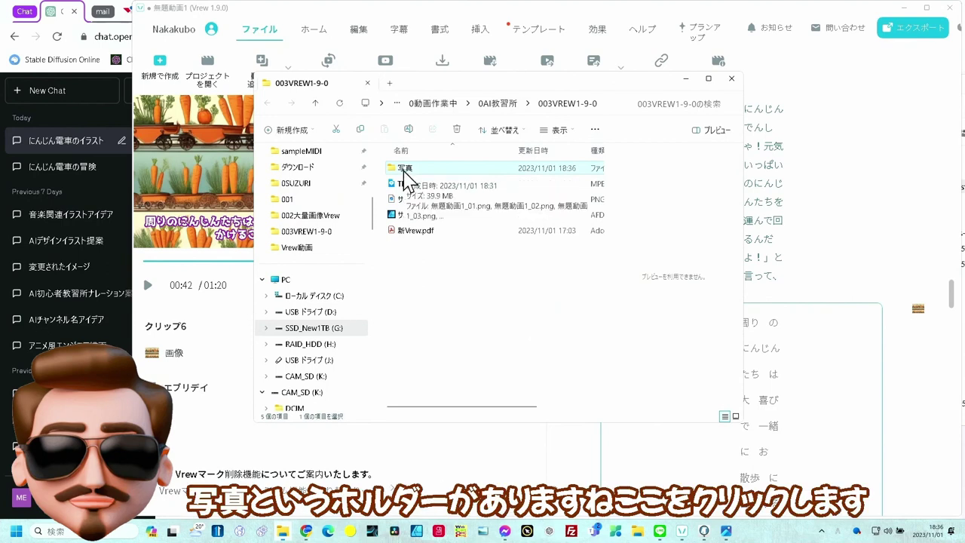
double_click(405, 169)
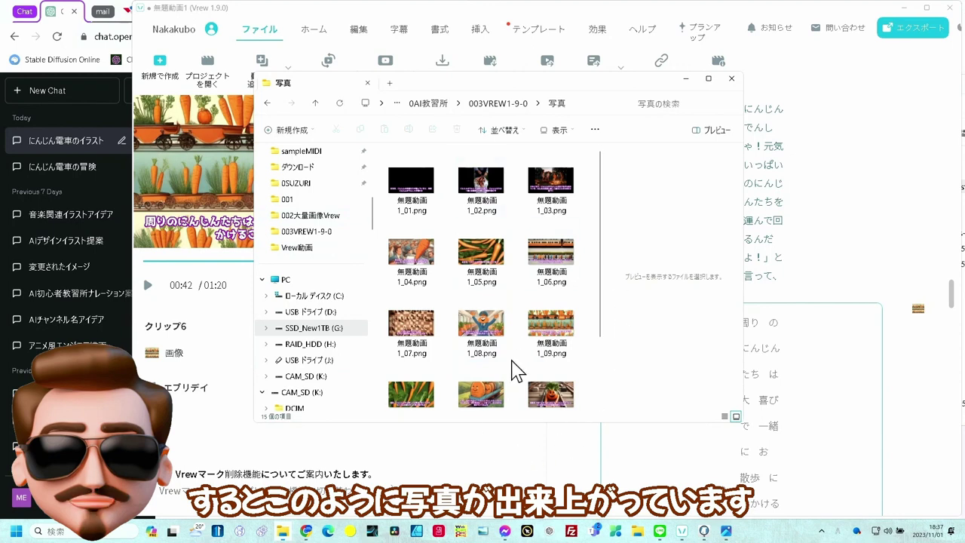
click(560, 131)
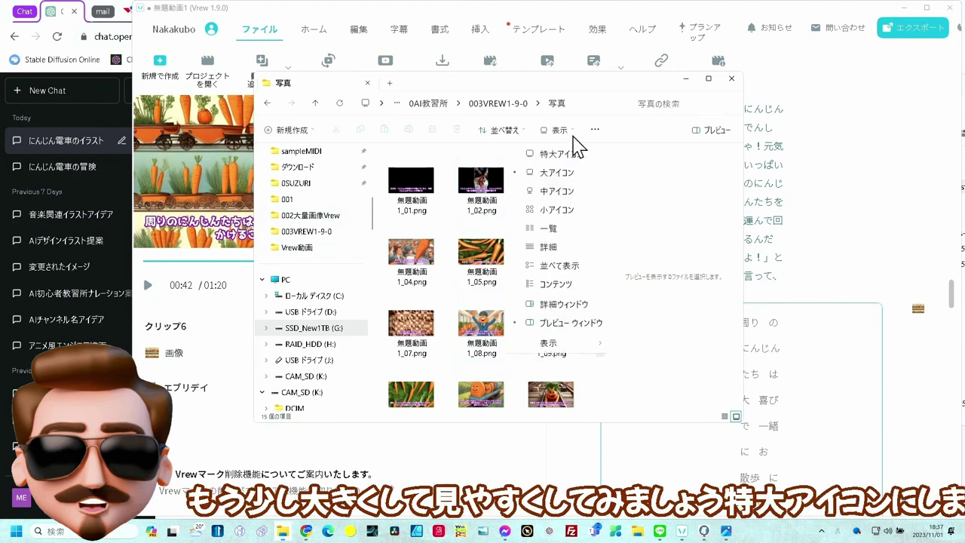
click(577, 155)
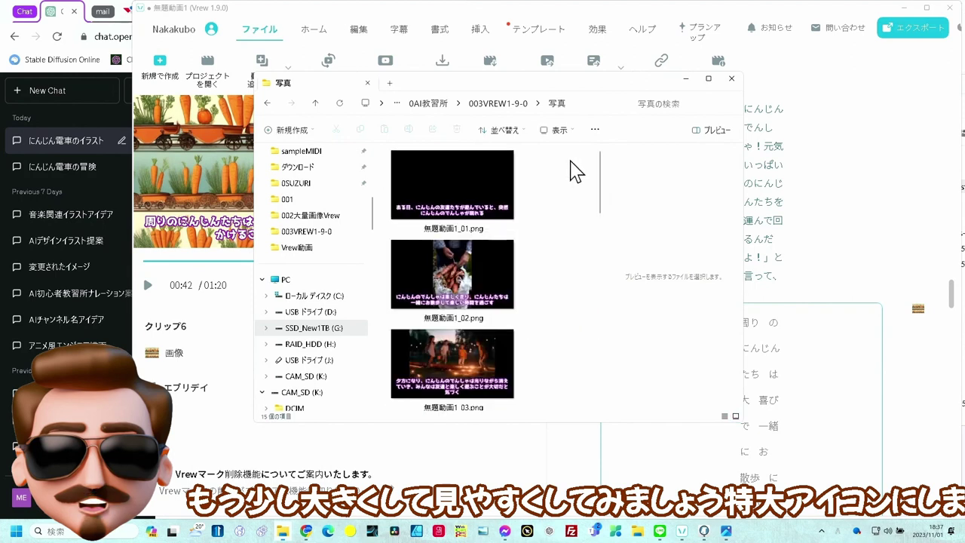
double_click(637, 84)
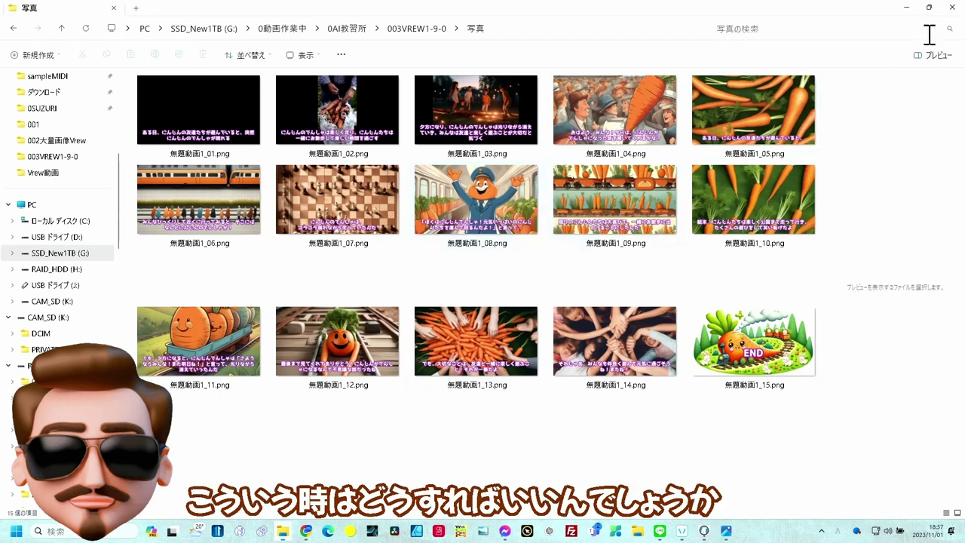
click(929, 8)
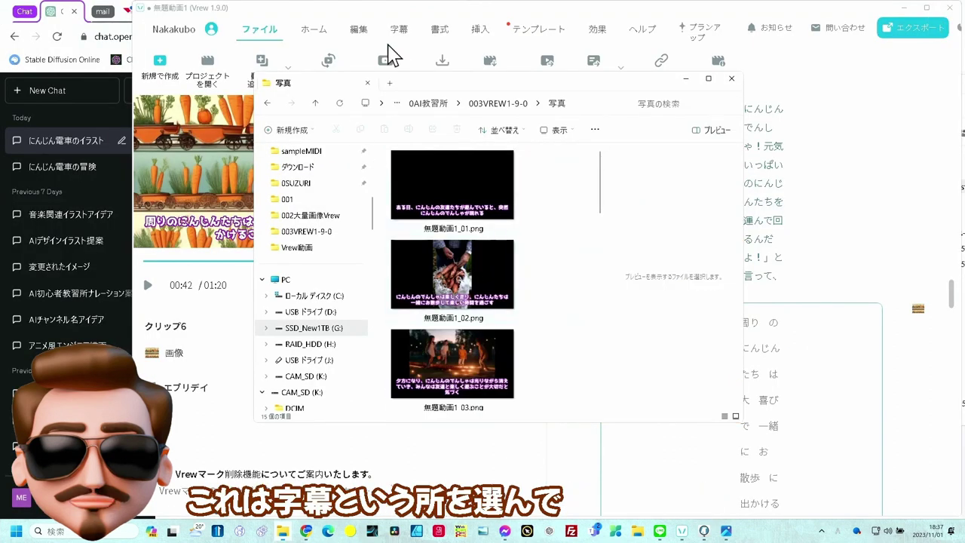
Switch off 字幕を表示 and tick clips 7, 8, 9 and 12 in the transcript.
click(399, 30)
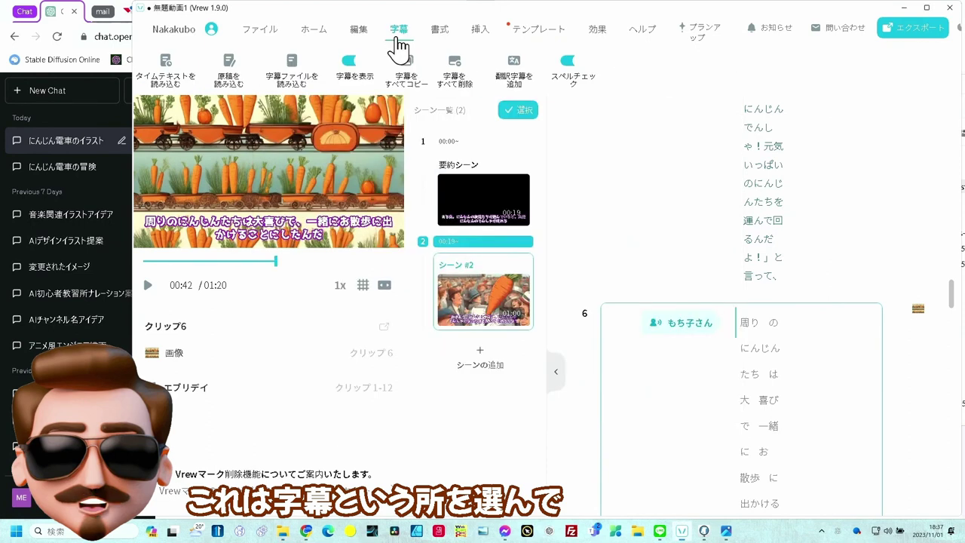
click(350, 64)
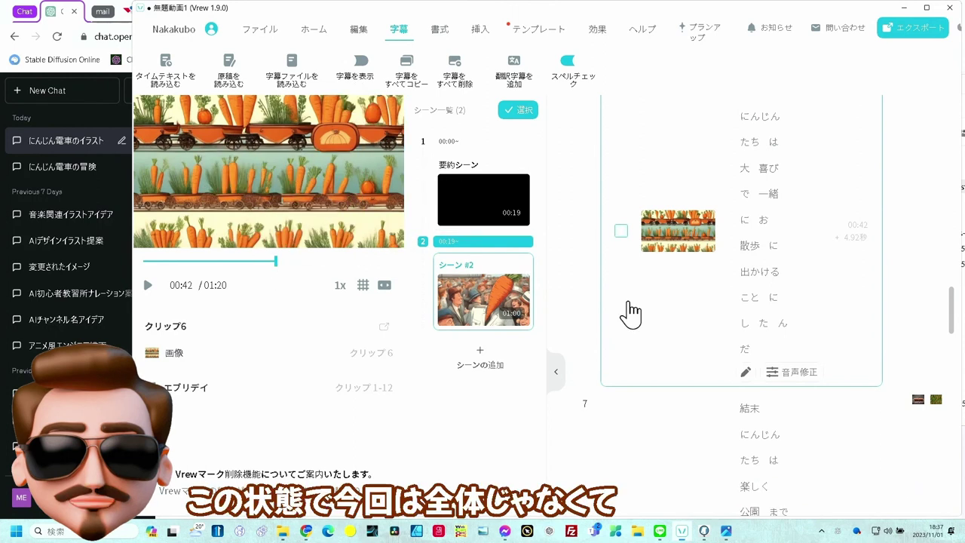
scroll(618, 347, down, 3)
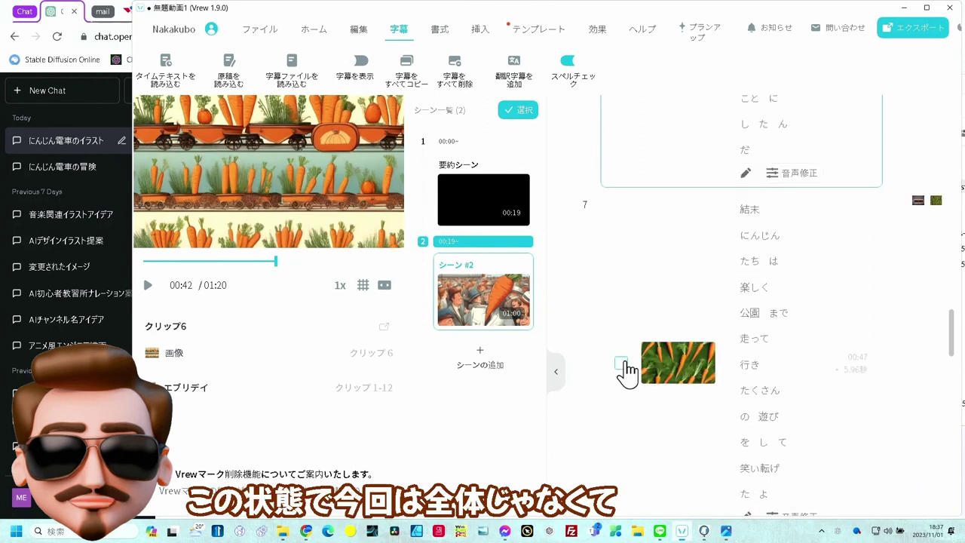
click(623, 364)
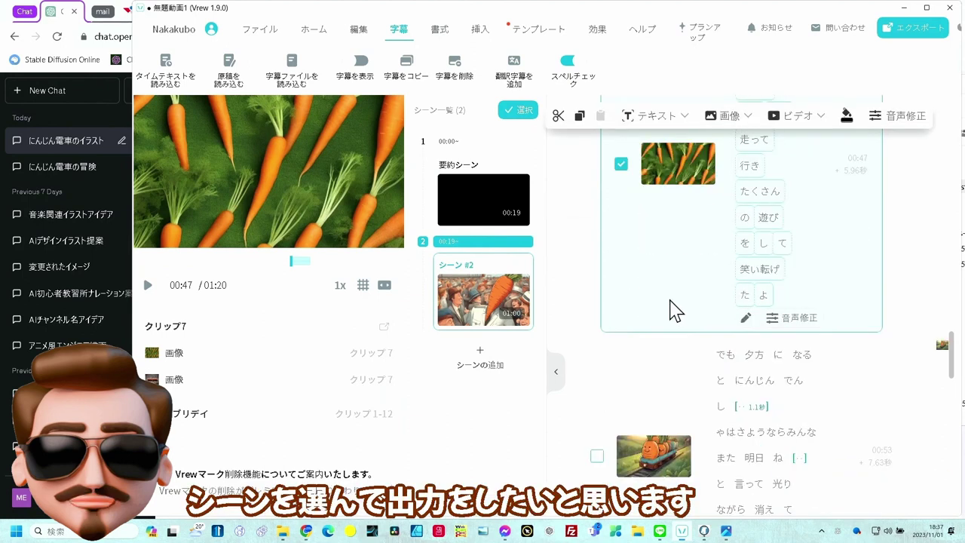
scroll(664, 309, down, 2)
click(597, 326)
scroll(667, 297, down, 3)
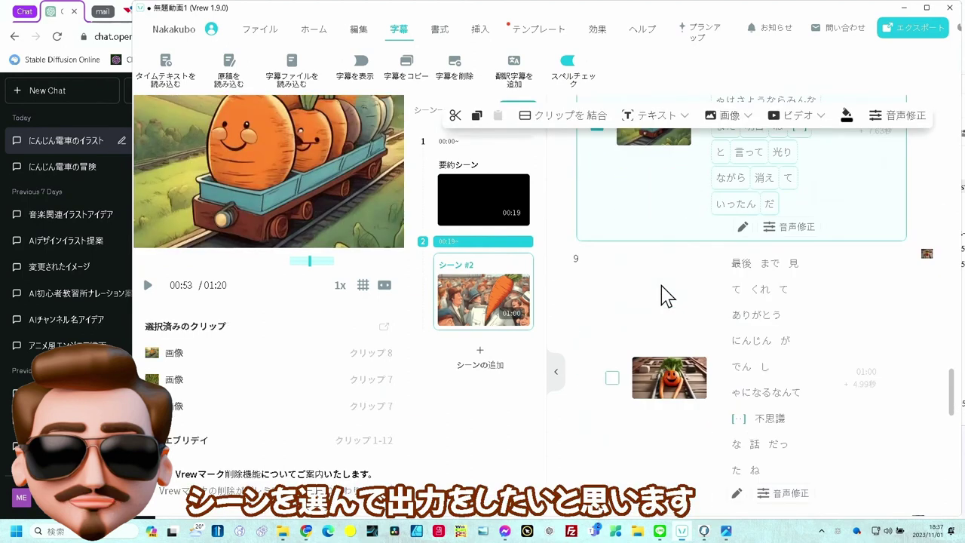
scroll(664, 296, down, 8)
click(599, 359)
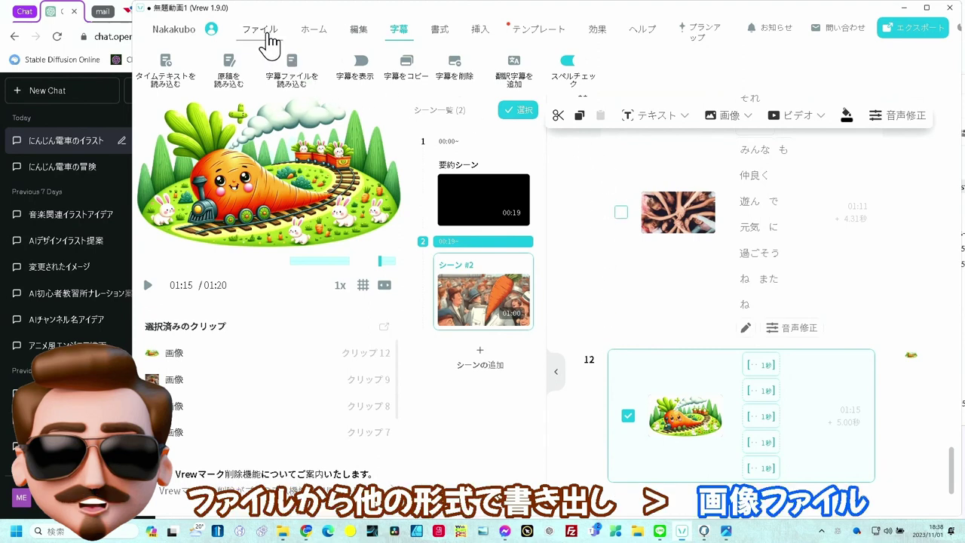
Export the 4 selected clips as PNG via 画像ファイル into a newly created 新しいフォルダー in 写真.
click(268, 38)
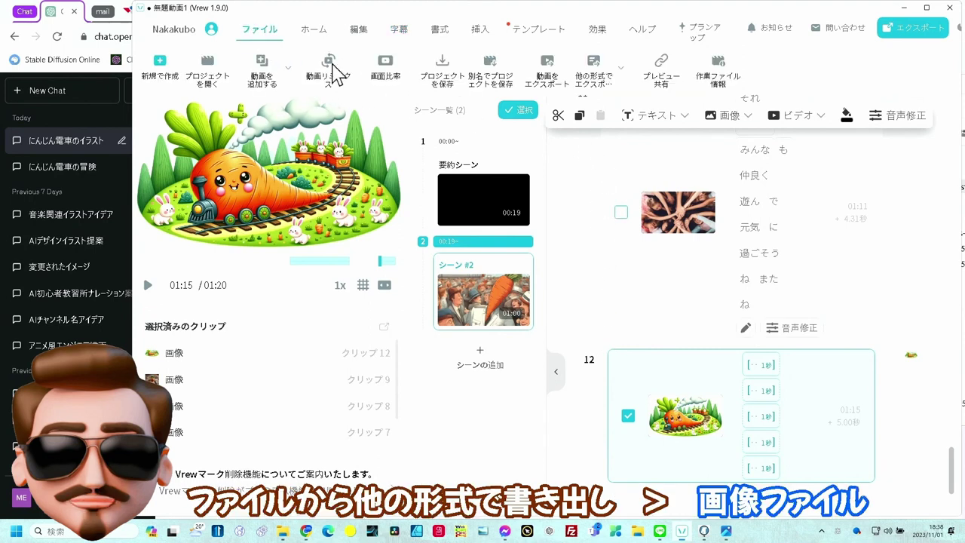
click(618, 73)
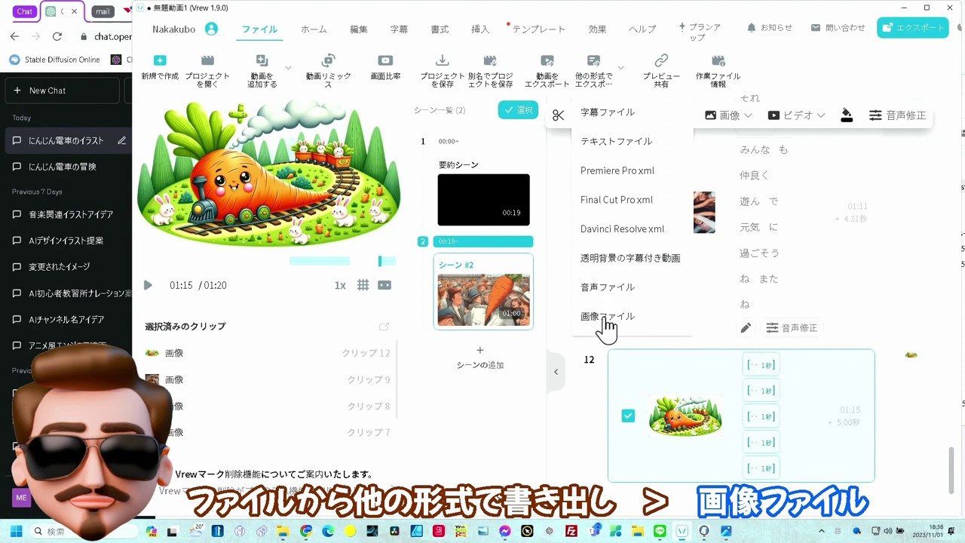
click(604, 326)
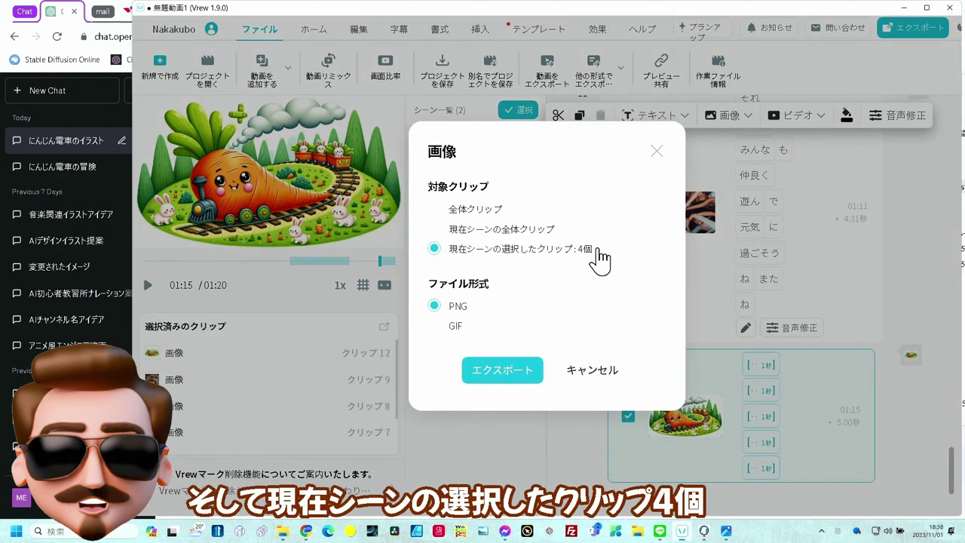
click(517, 375)
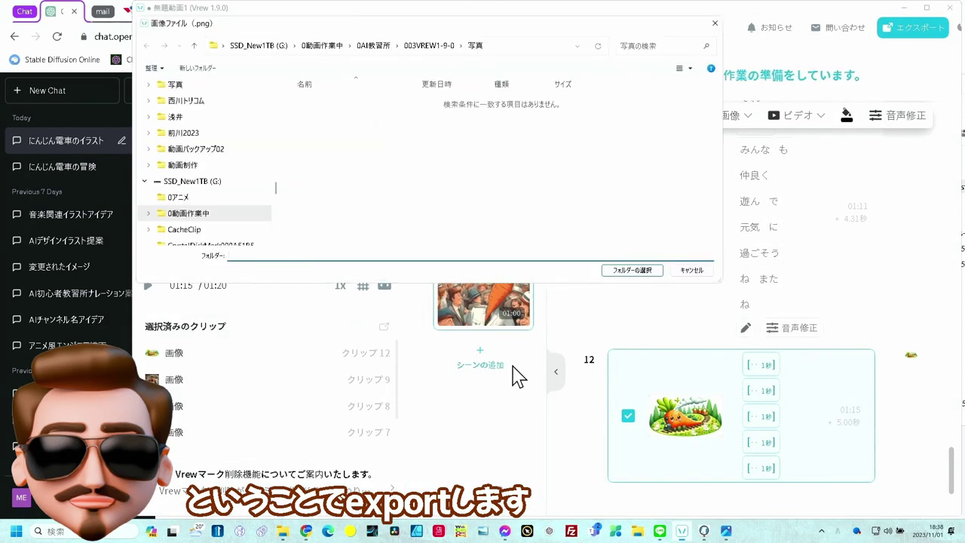
click(200, 68)
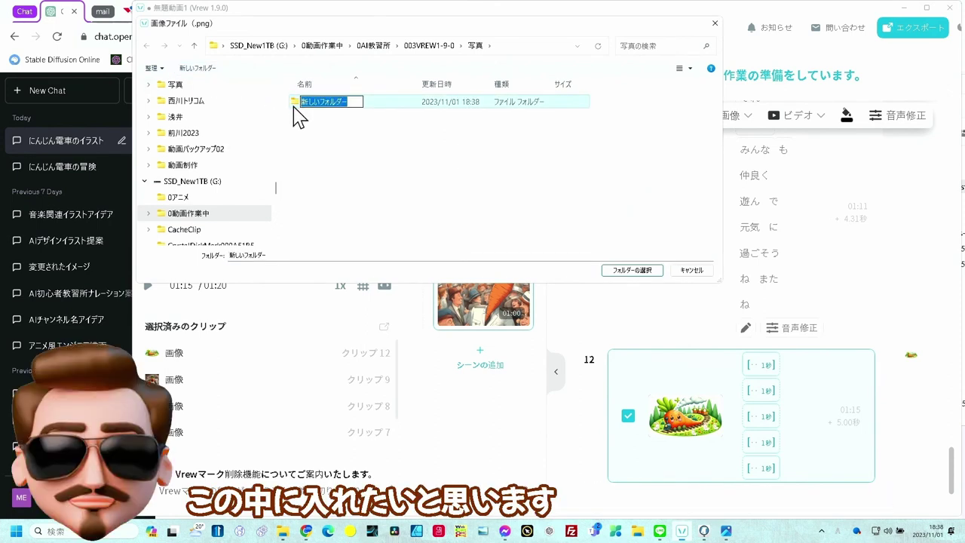
double_click(296, 103)
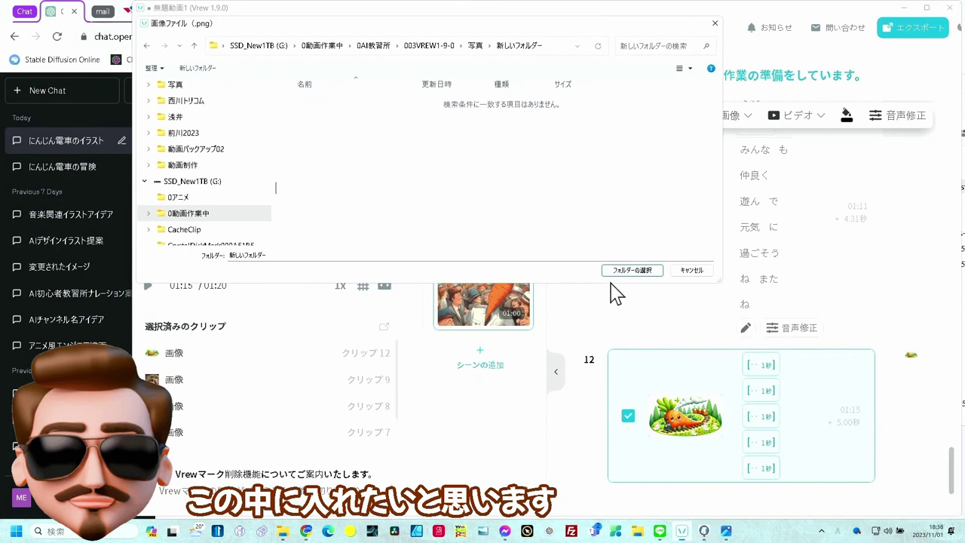
click(631, 271)
Show the four exported PNGs as extra-large icons, then bring the ChatGPT Chrome window forward.
click(566, 132)
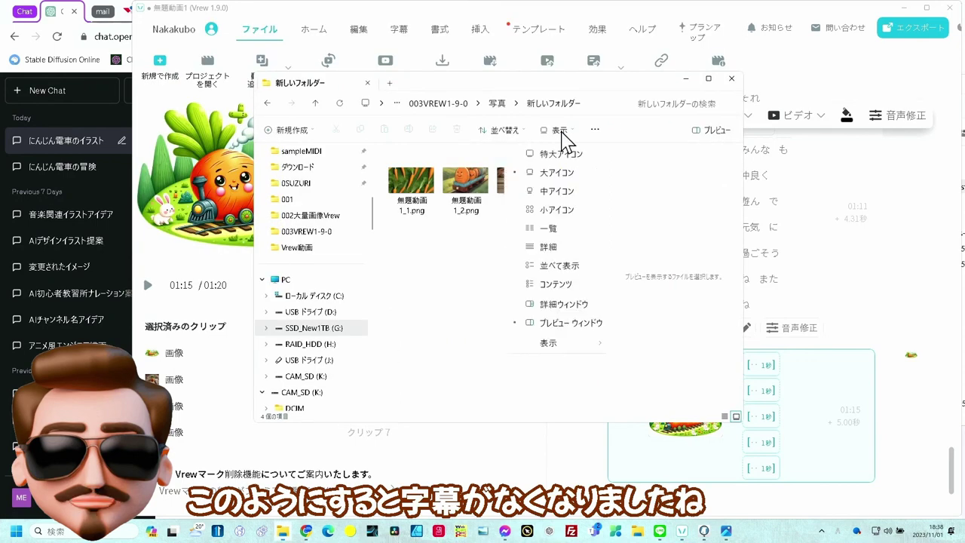
click(581, 155)
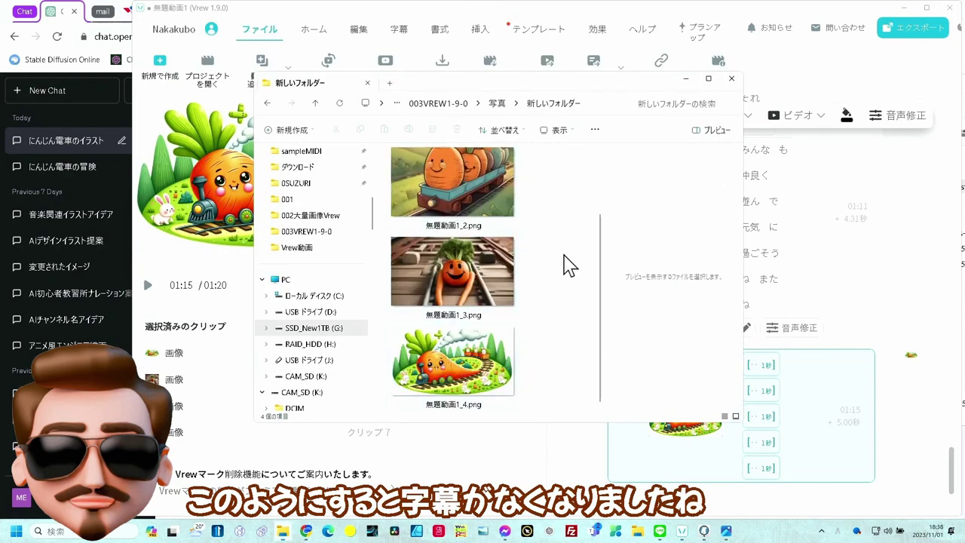
scroll(554, 262, up, 2)
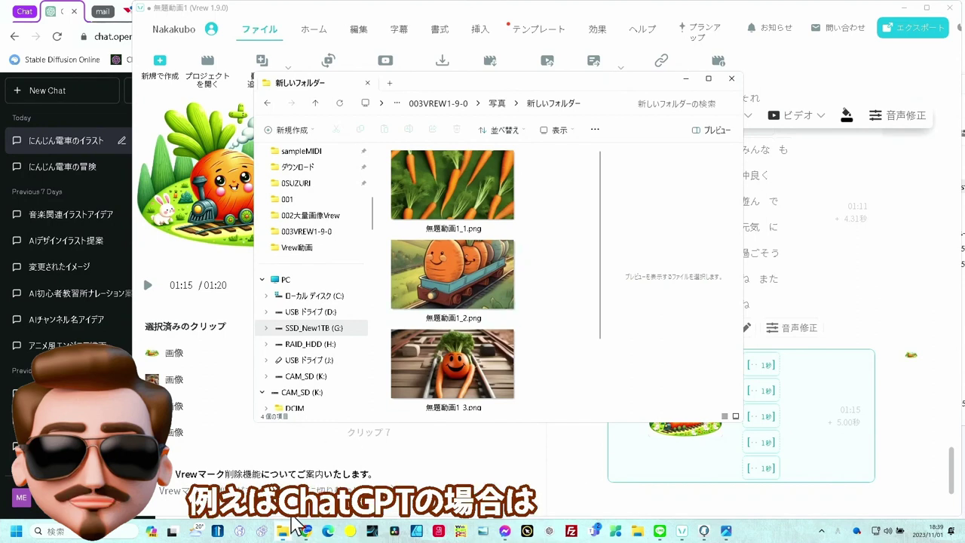
click(307, 529)
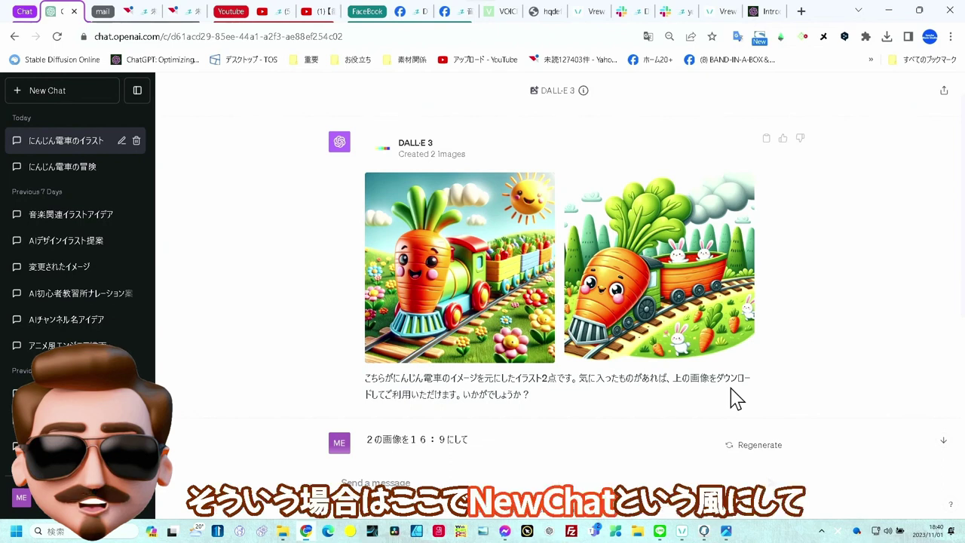
Start a fresh chat with New Chat in the ChatGPT sidebar.
click(81, 98)
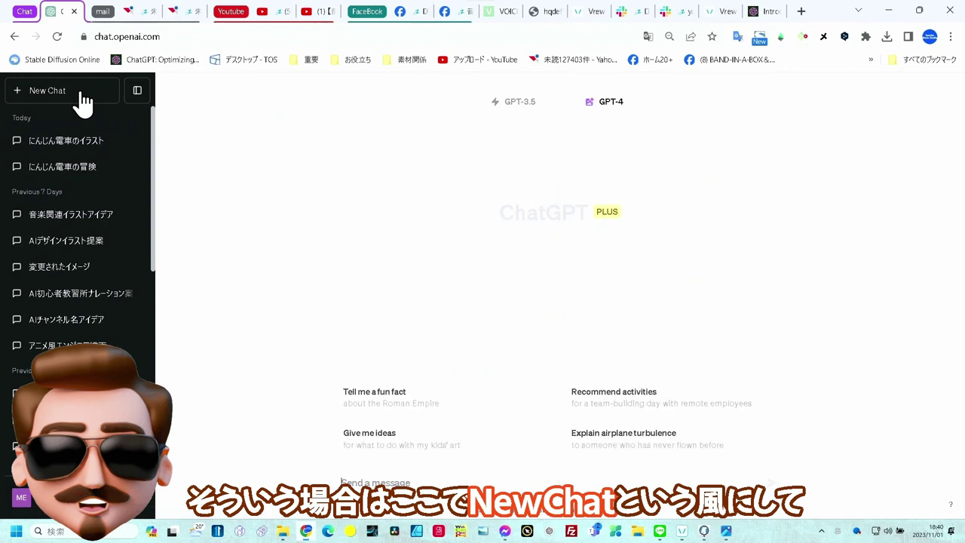
Ask GPT-3.5 '犬の種類をリストして20個' to list 20 dog breeds.
click(383, 483)
text(犬の種類をリストして20個)
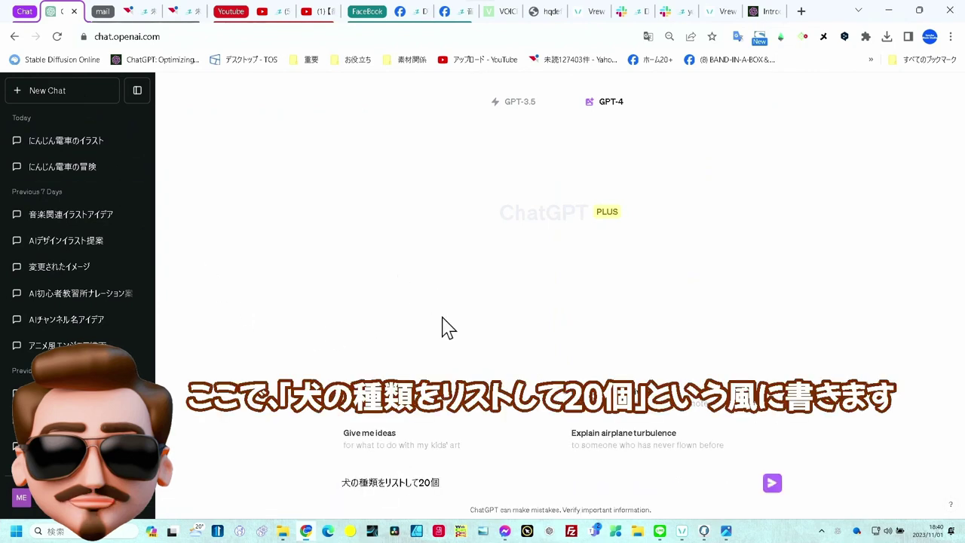
mouse_move(604, 106)
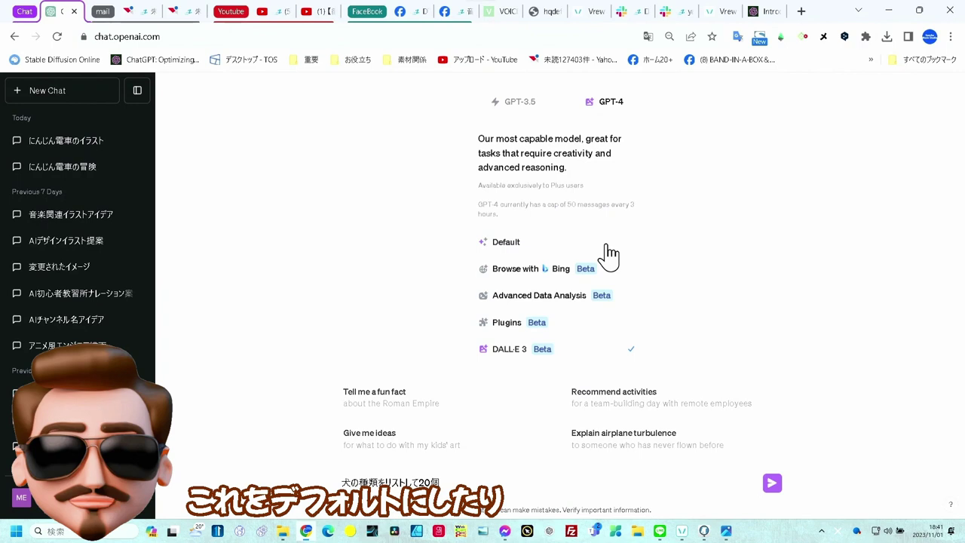
click(529, 104)
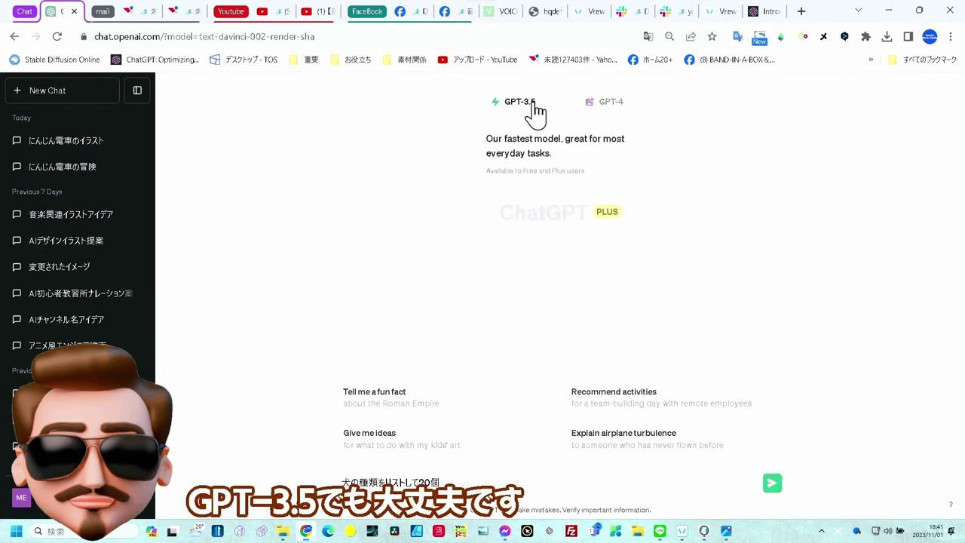
click(773, 486)
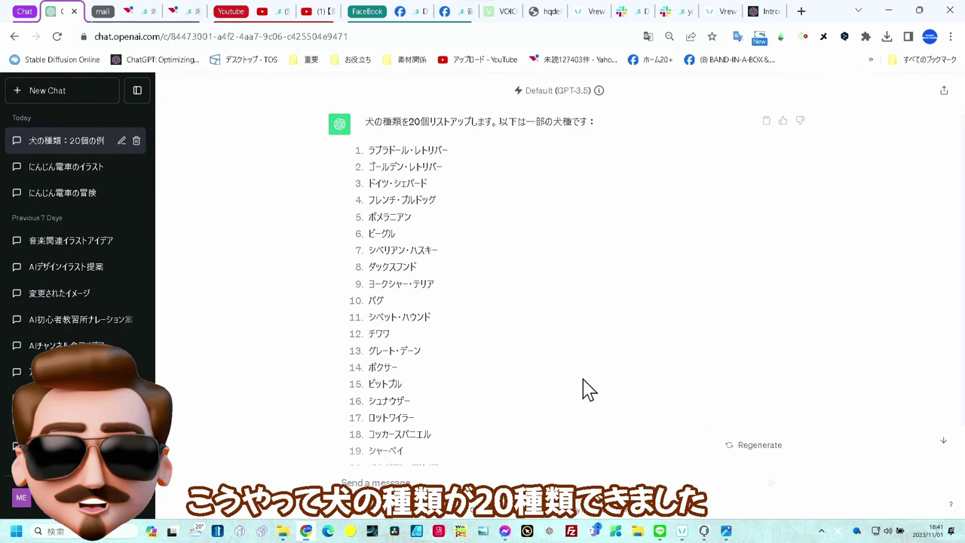
Copy the numbered list of 20 breeds and return to Vrew.
drag(367, 150, 380, 400)
right_click(388, 86)
click(411, 96)
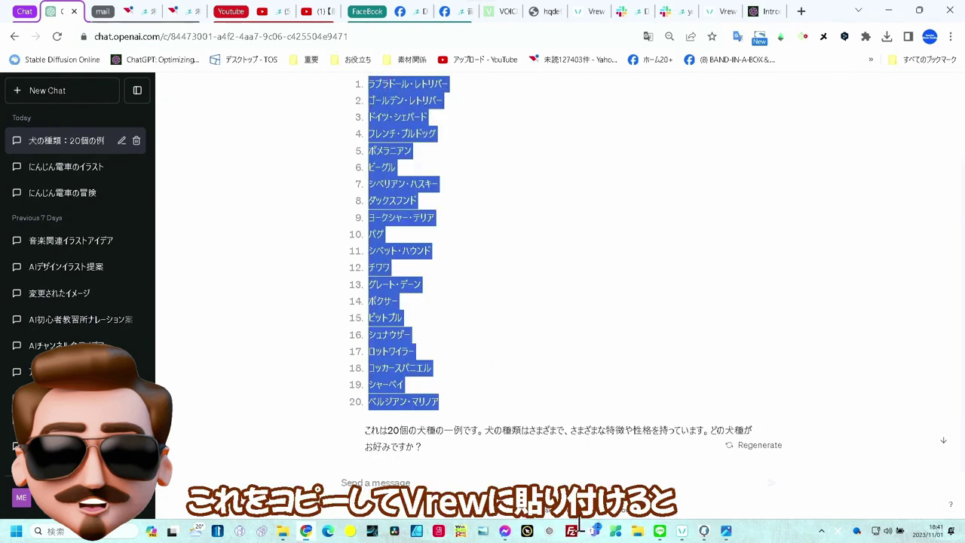
mouse_move(682, 531)
click(678, 471)
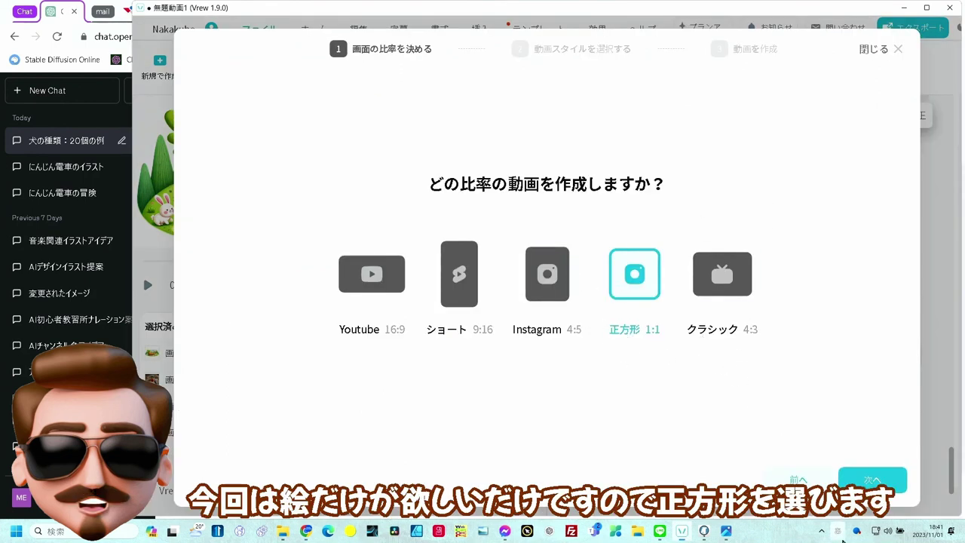
Enter placeholder theme 'ああああ' and paste the dog-breed list as the 台本 script.
click(872, 481)
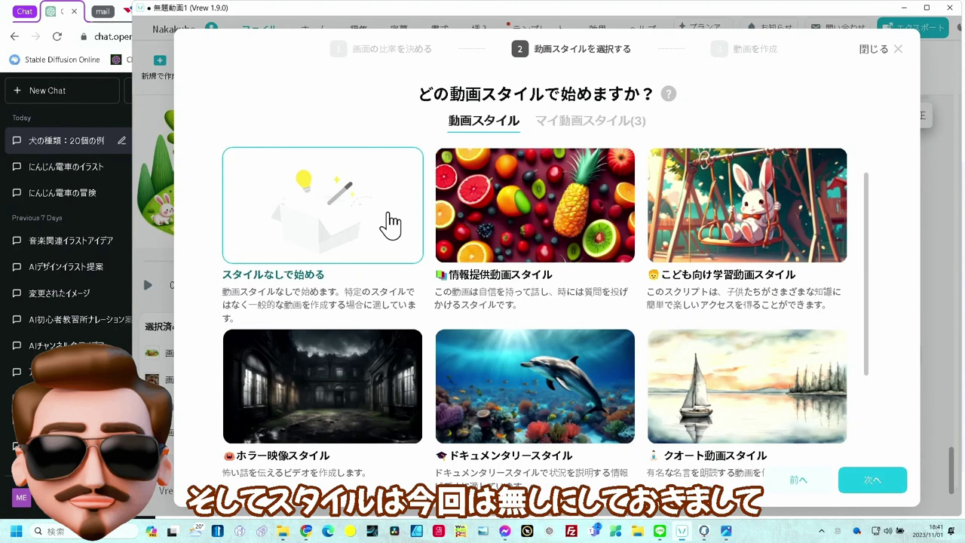
click(867, 481)
click(261, 143)
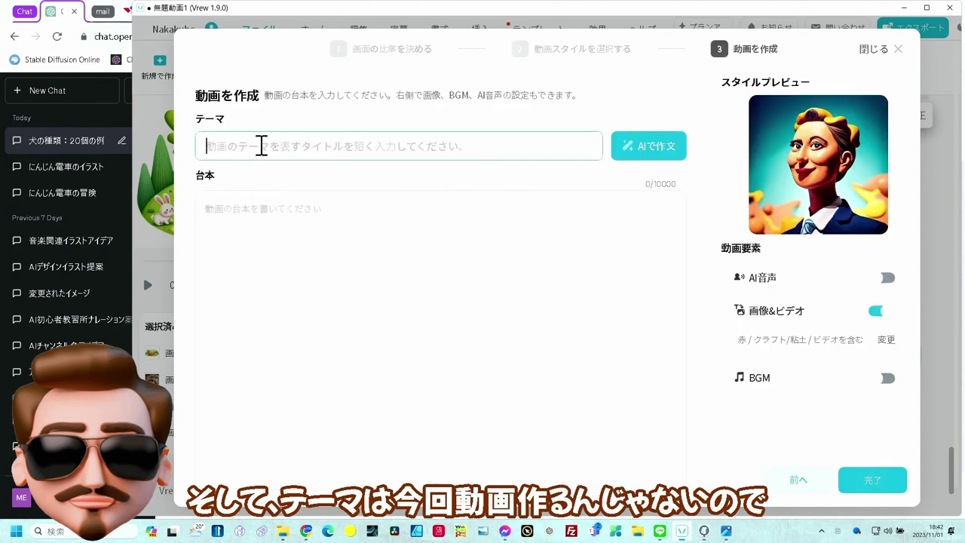
text(あ)
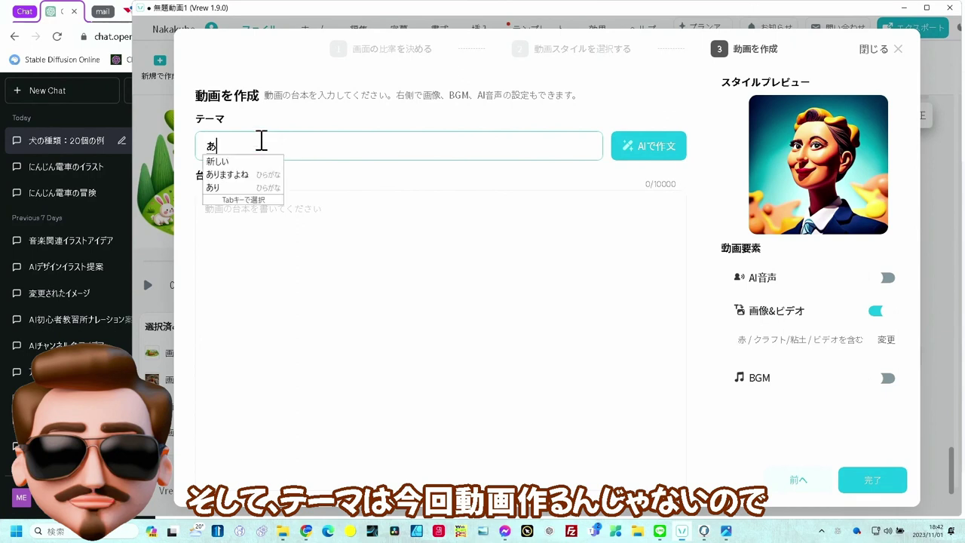
text(あああ)
key(Return)
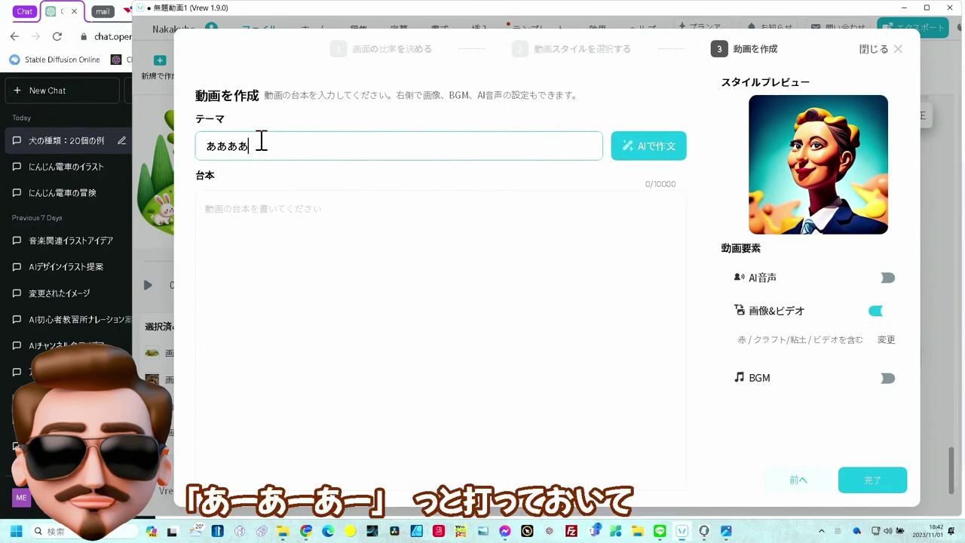
click(252, 200)
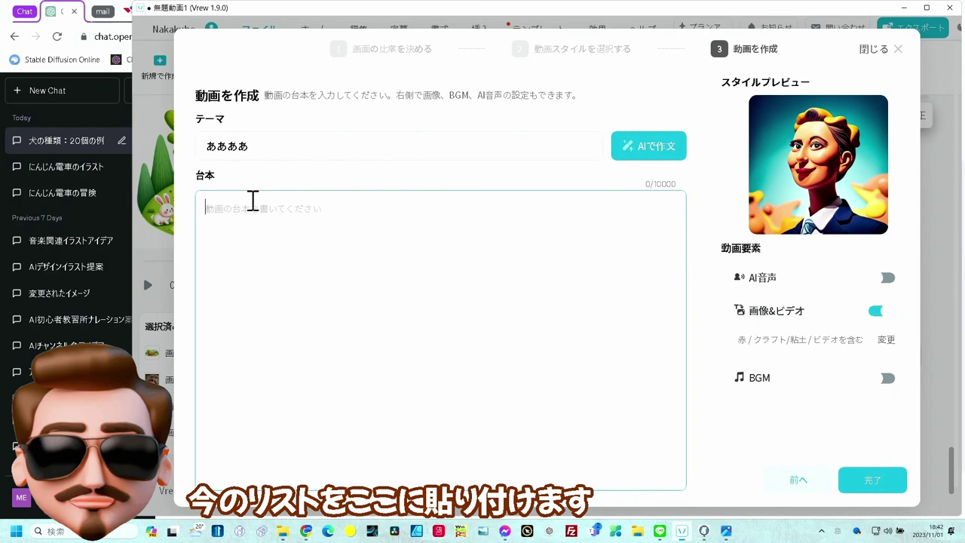
key(ctrl+v)
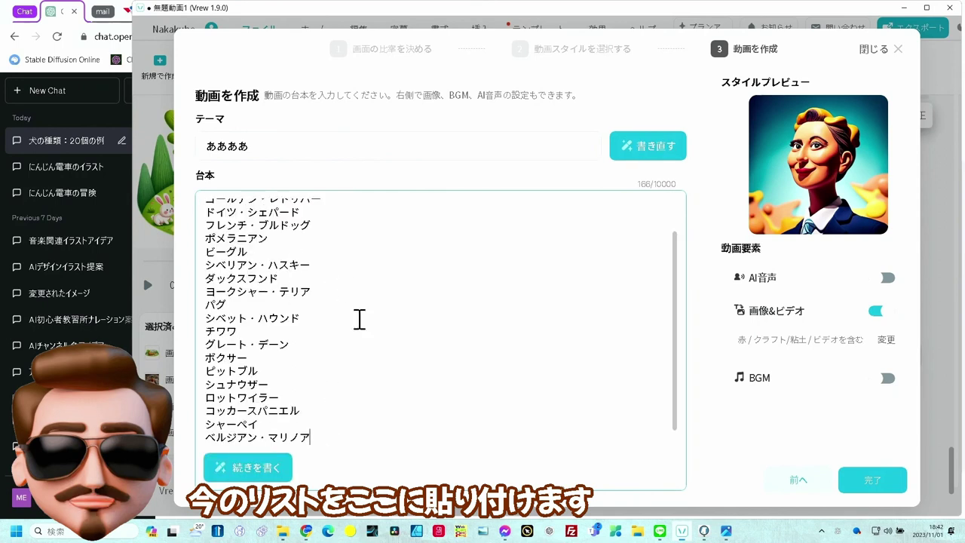
scroll(356, 329, up, 2)
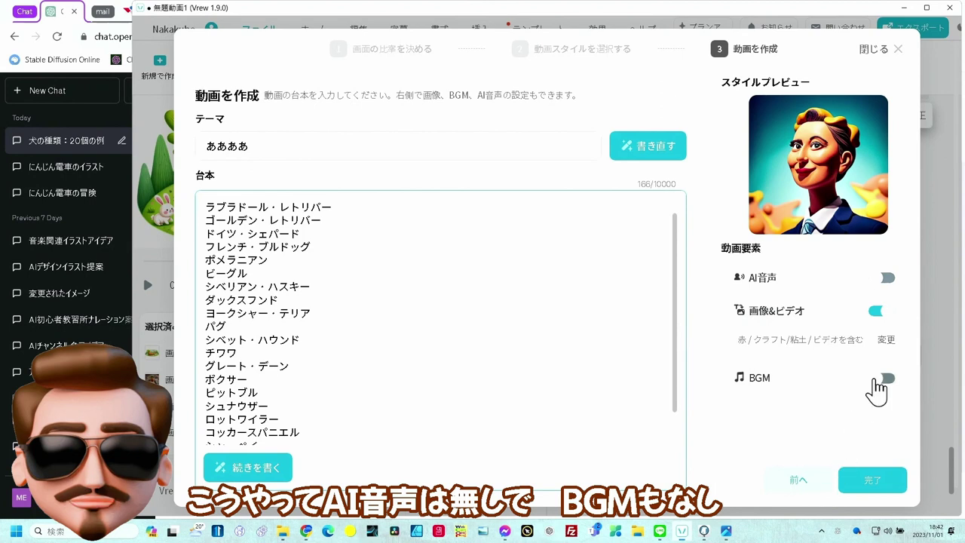
Set generated images to the アニメ style with ビデオを含む unchecked.
click(887, 341)
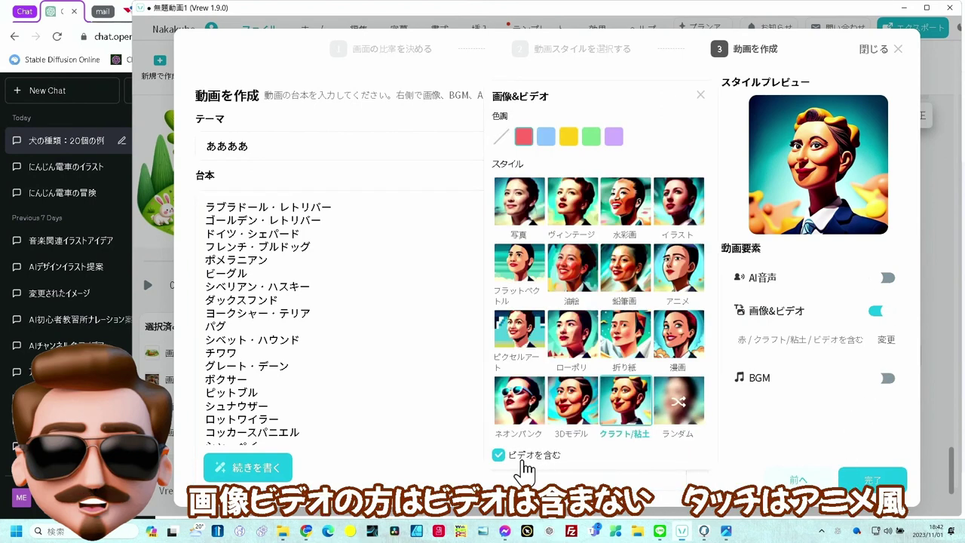
click(510, 466)
click(678, 271)
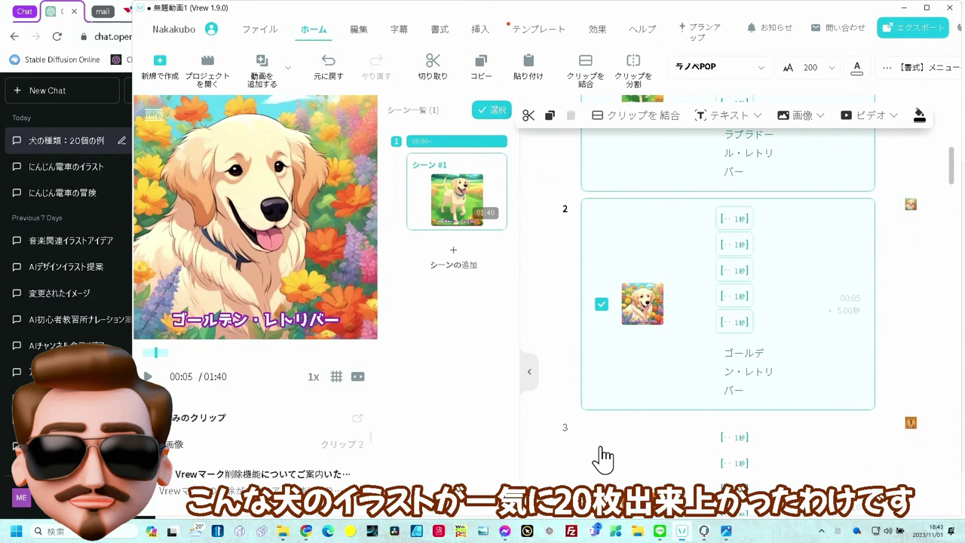
Generate the 20-clip video, deselect clips 2 and 3, and select French bulldog clip 4.
click(601, 454)
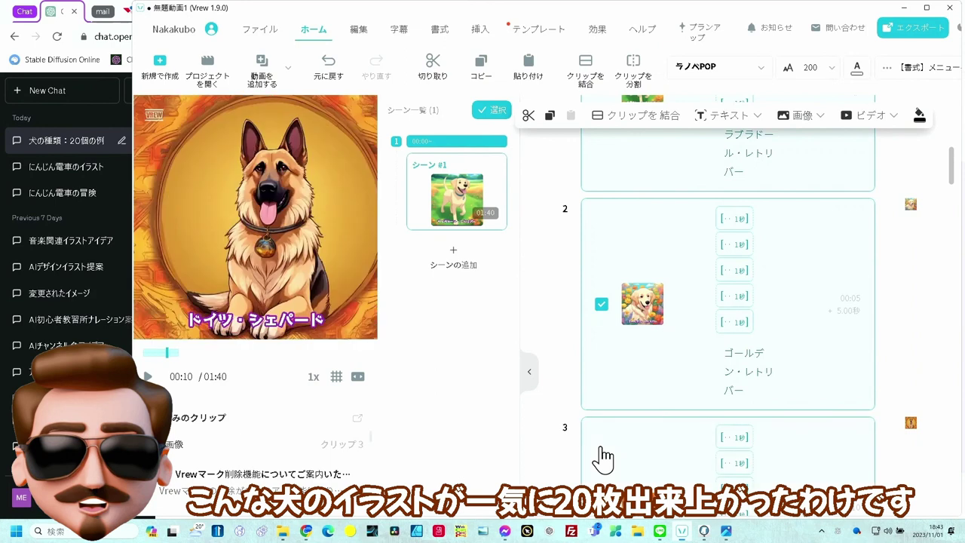
click(600, 445)
scroll(603, 437, down, 4)
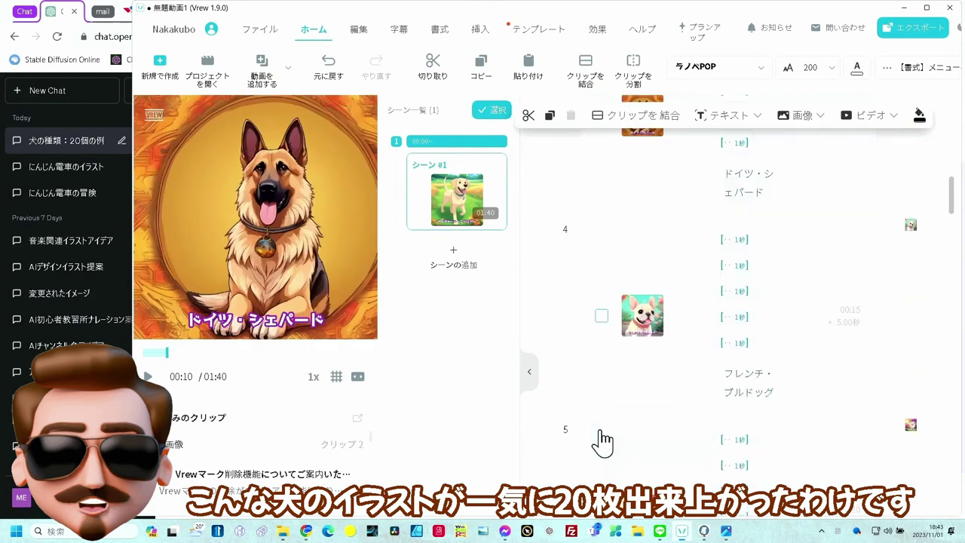
click(606, 411)
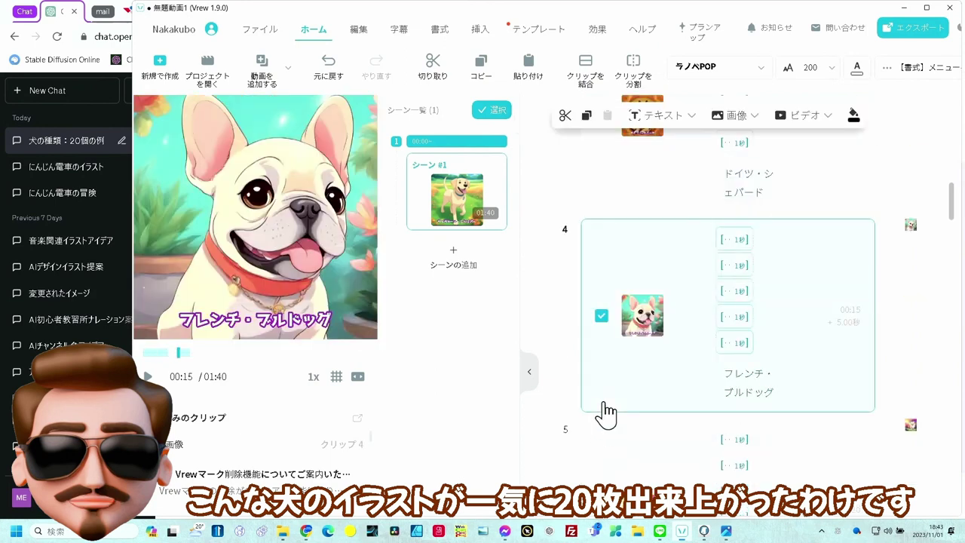
click(614, 463)
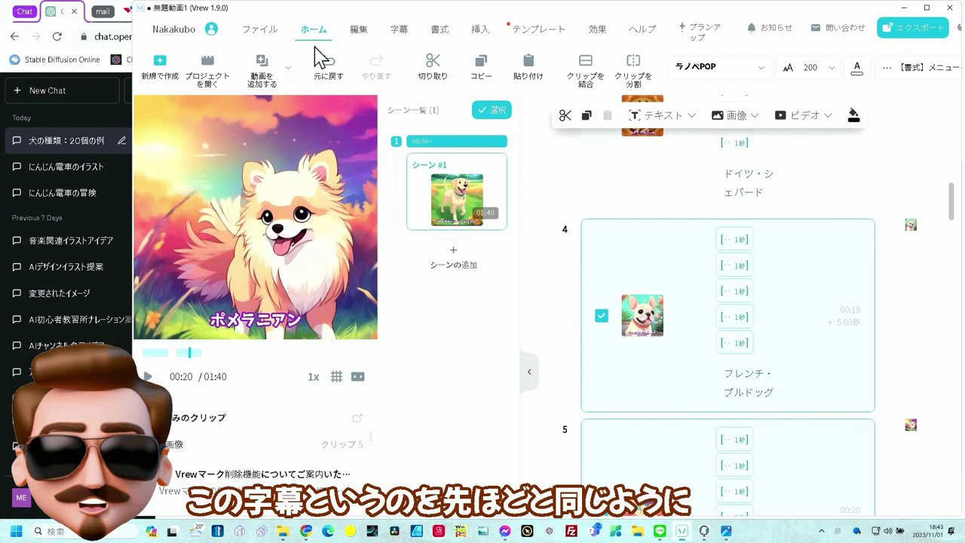
Remove the subtitles on the 字幕 tab and tick Pomeranian clip 5 and clip 20.
click(264, 33)
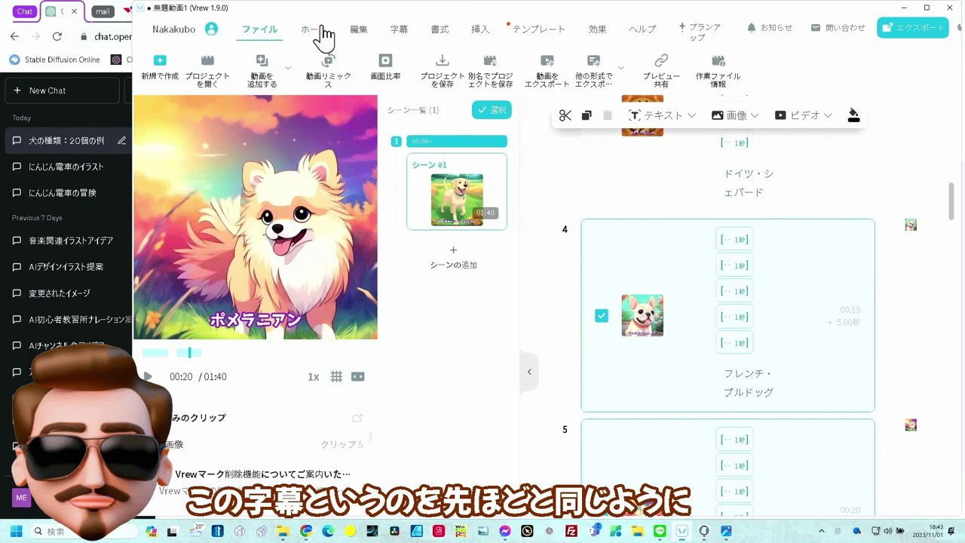
click(399, 28)
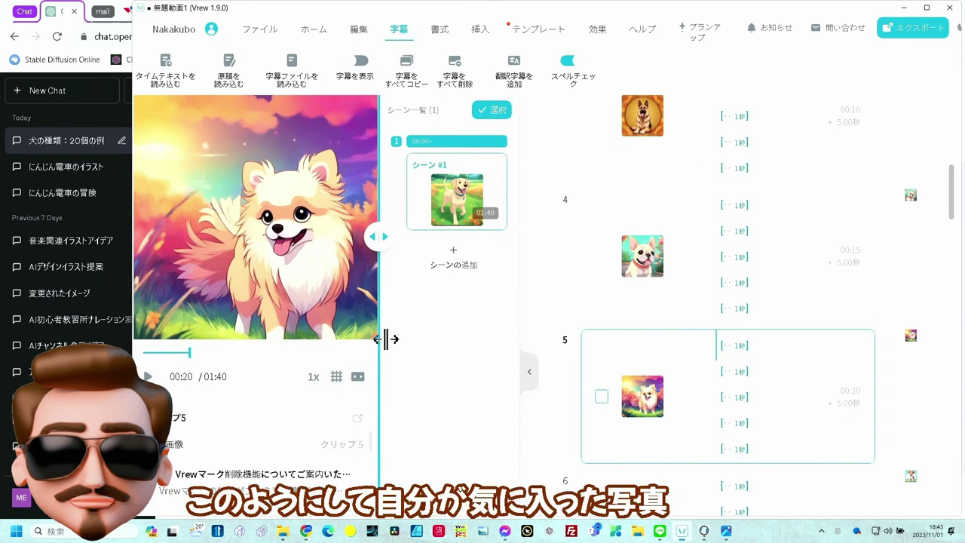
scroll(548, 304, up, 1)
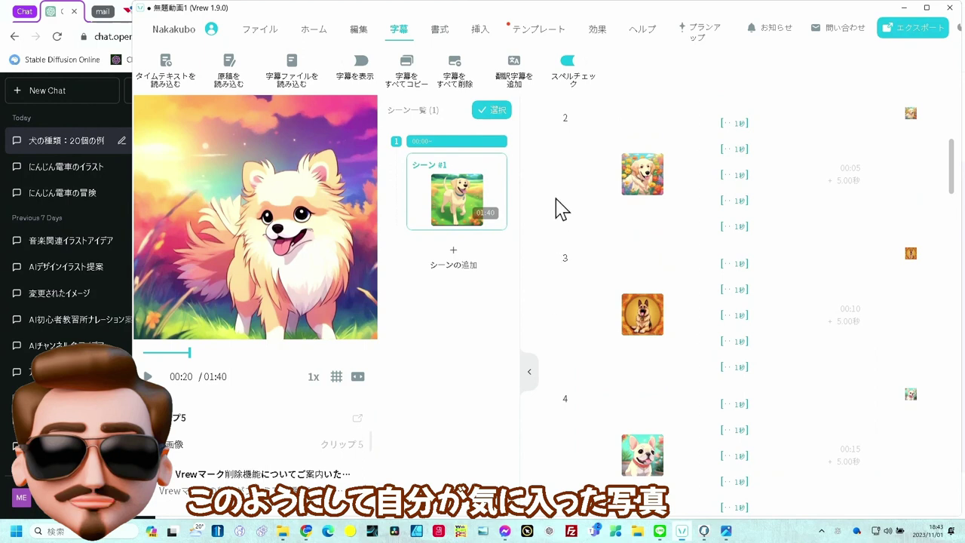
scroll(558, 226, down, 1)
click(601, 397)
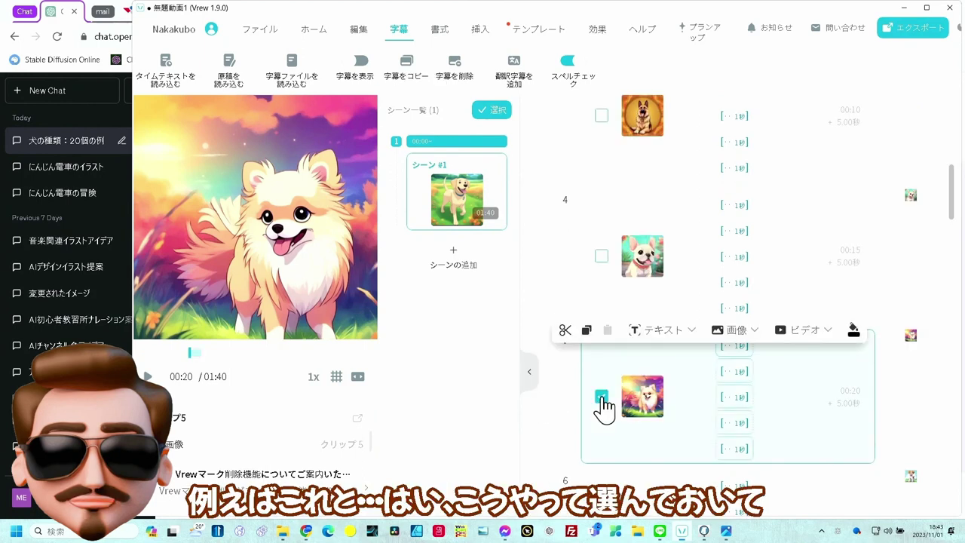
scroll(604, 411, down, 3)
scroll(605, 411, down, 15)
click(601, 416)
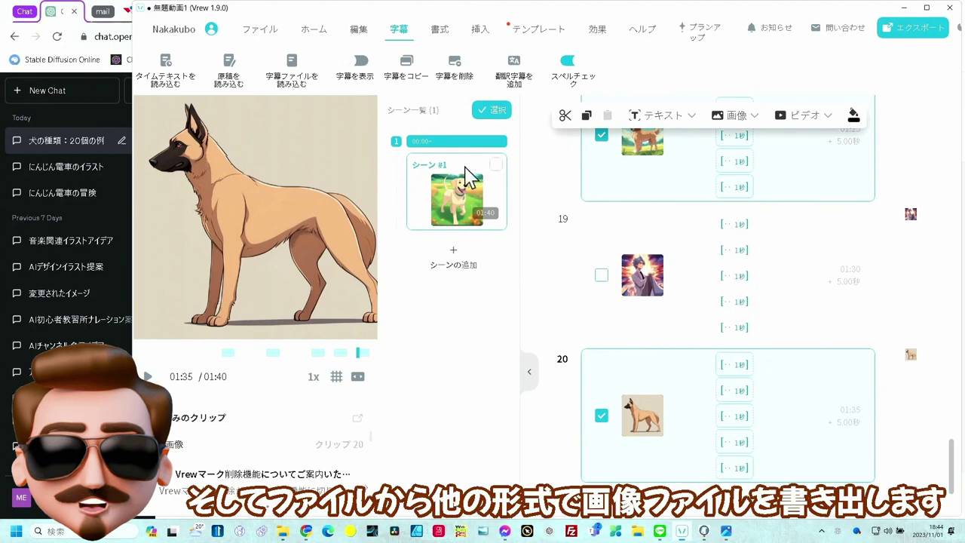
Export the chosen clips as PNG via 他の形式でエクスポート > 画像ファイル into a new folder.
click(260, 32)
click(590, 83)
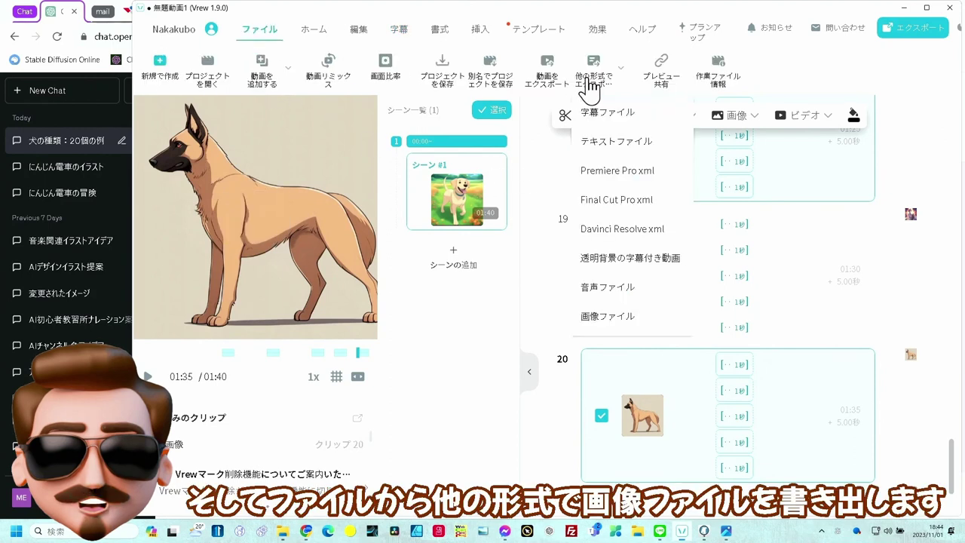
click(597, 318)
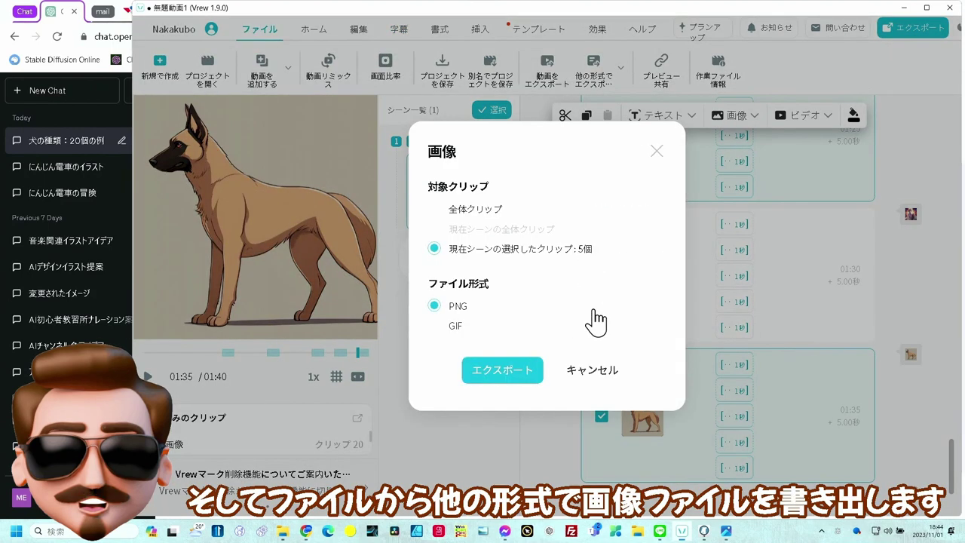
click(520, 371)
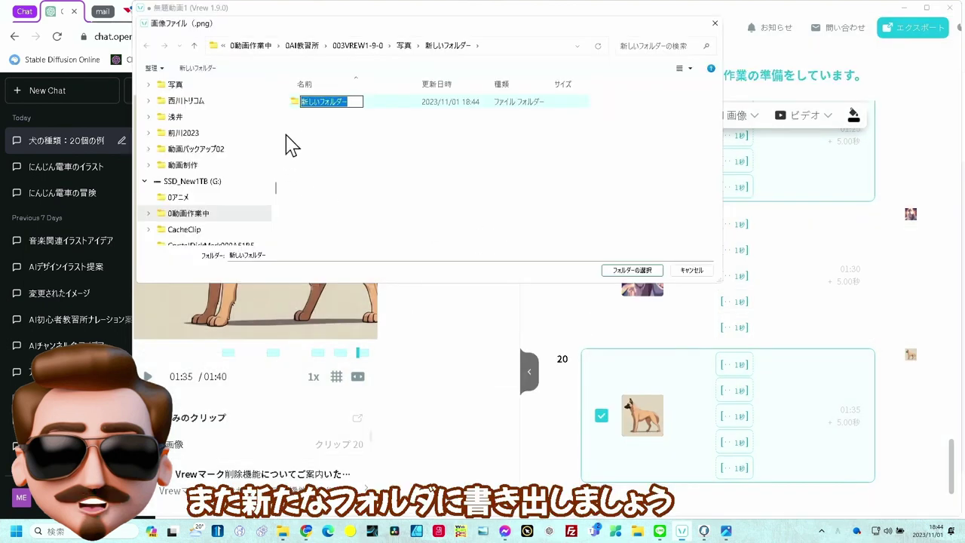
key(Return)
double_click(297, 104)
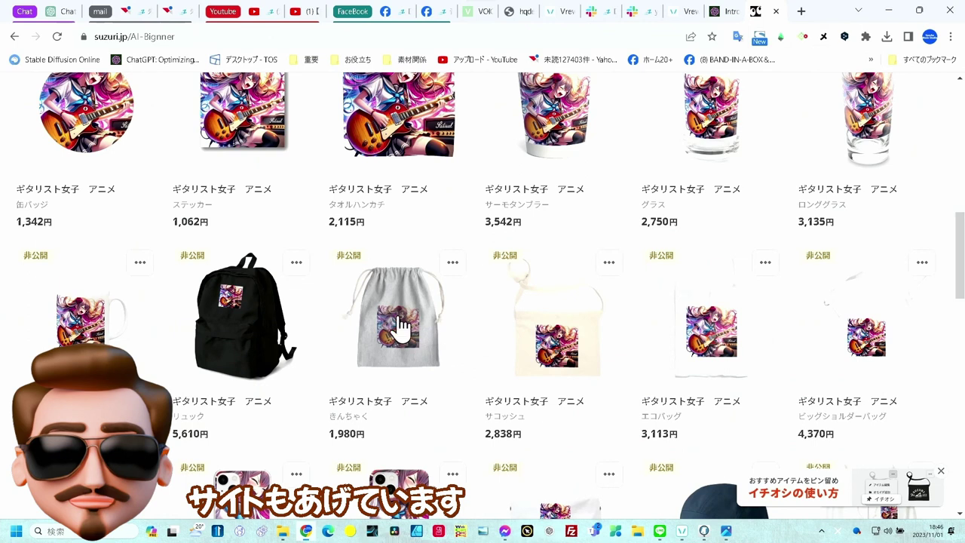
Open the gray drawstring bag page, then go back to the SUZURI product list.
click(399, 327)
scroll(435, 369, down, 2)
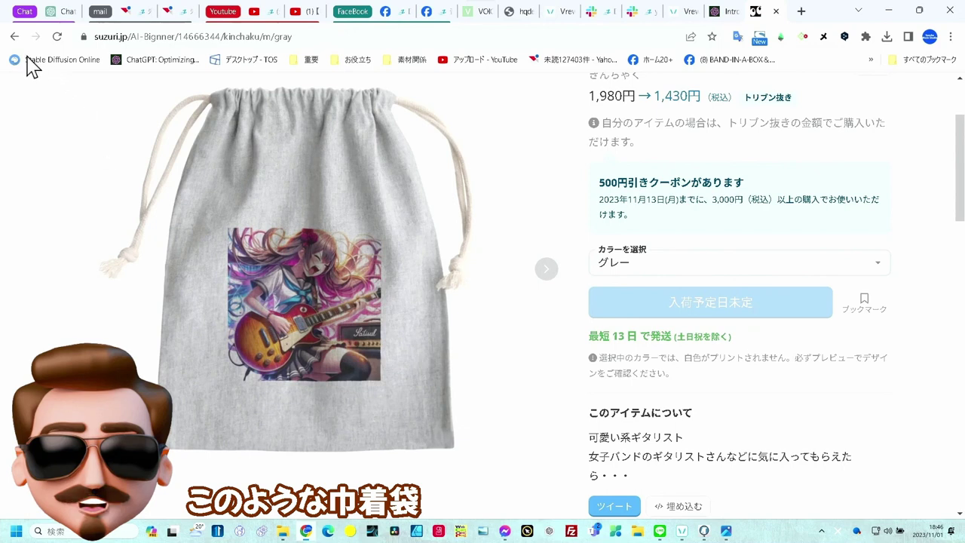
click(16, 38)
scroll(352, 360, down, 3)
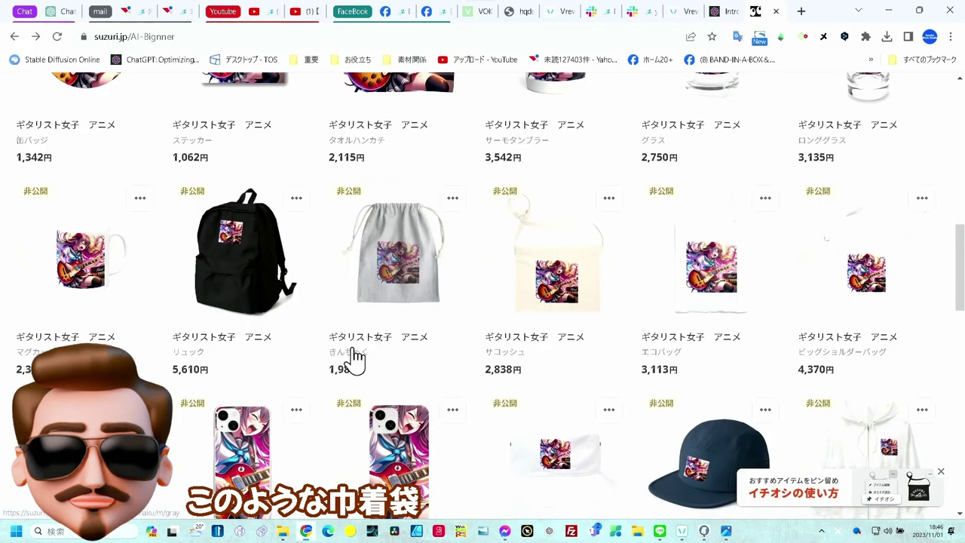